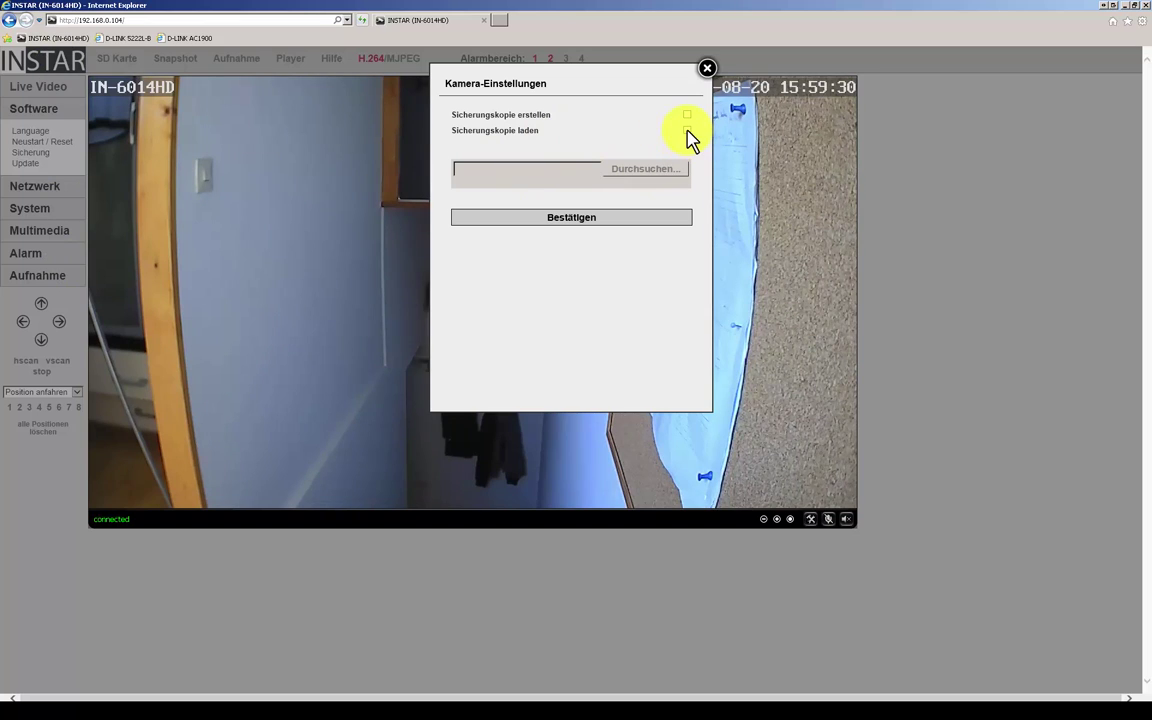
Step: Select the option to load a settings backup, close that dialog, and check the camera's firmware and WebUI update status
left_click(687, 131)
left_click(708, 72)
left_click(25, 164)
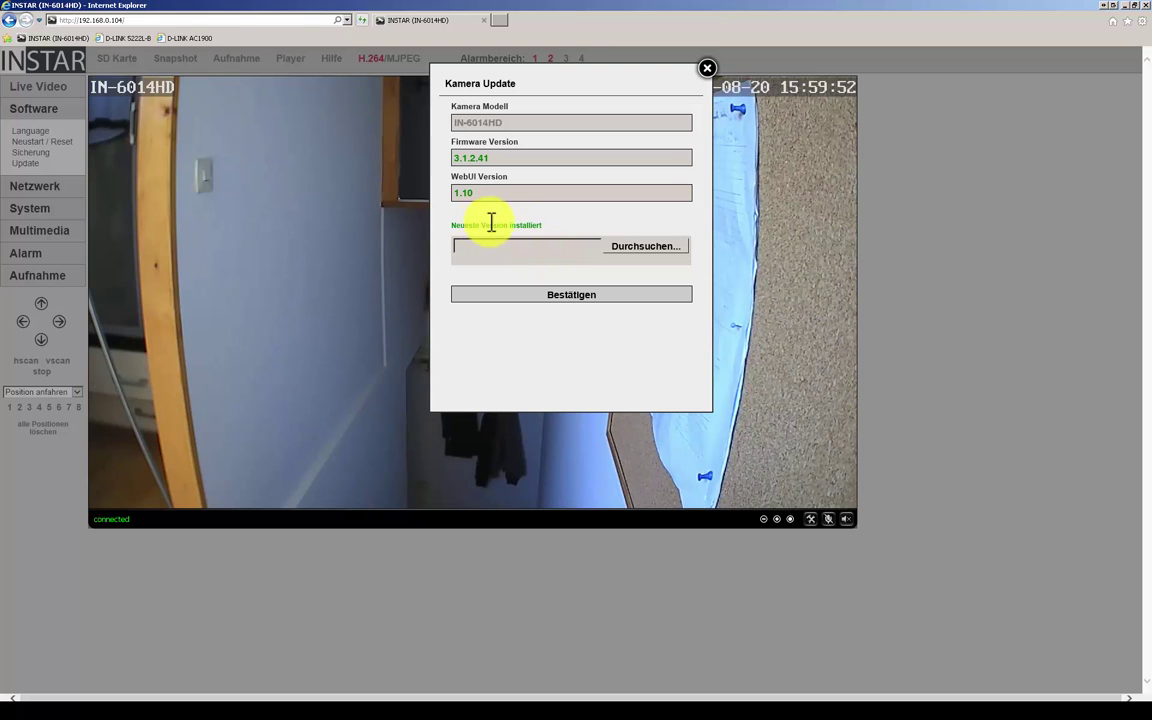
left_click_drag(452, 226, 540, 226)
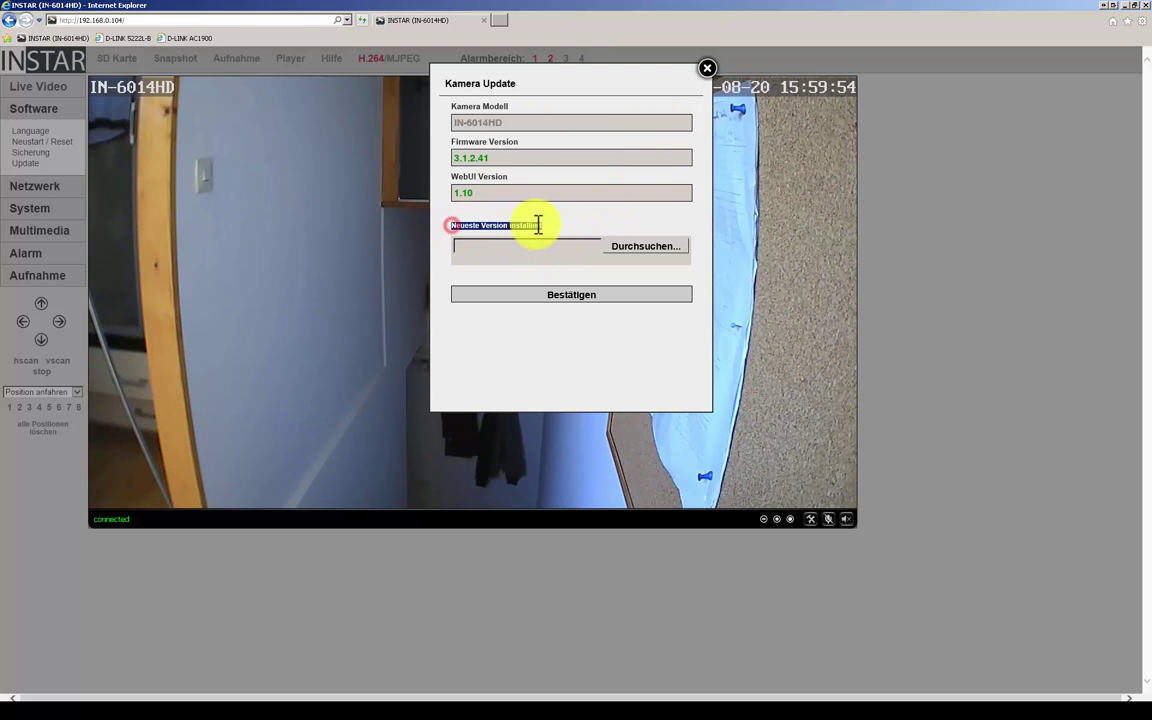
left_click(625, 225)
left_click(710, 71)
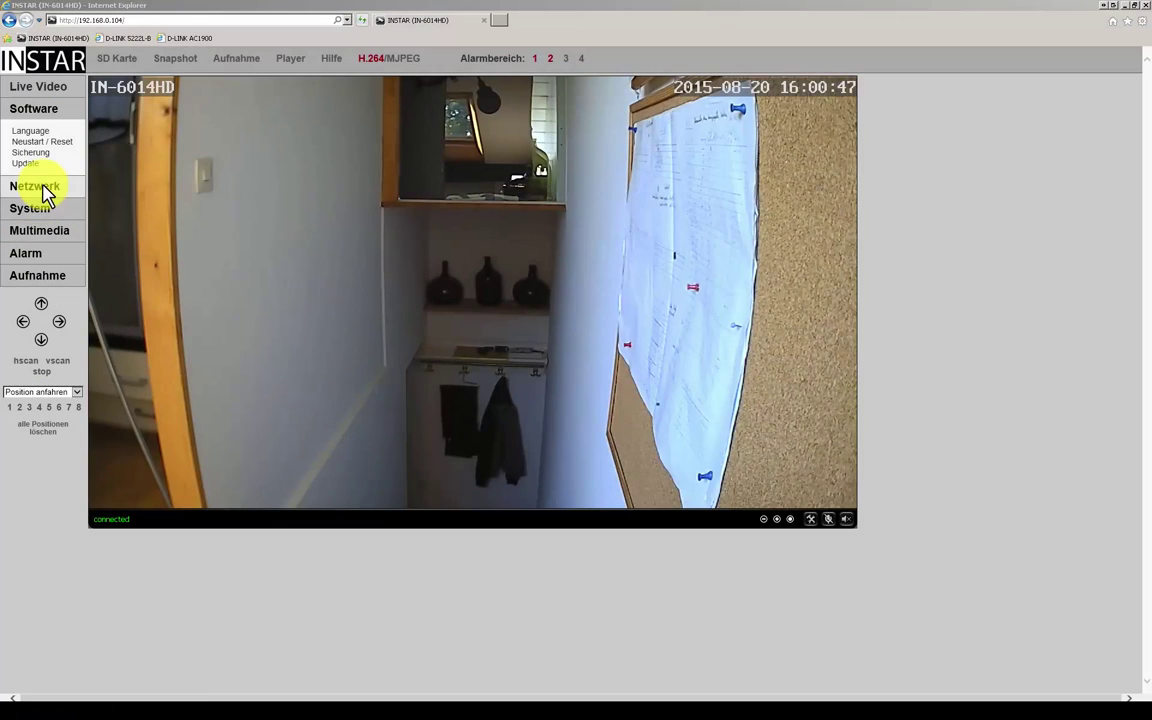
Step: Review the camera's IP configuration, covering the IP address, subnet mask, gateway, LAN port and RTSP settings, and close it
left_click(50, 189)
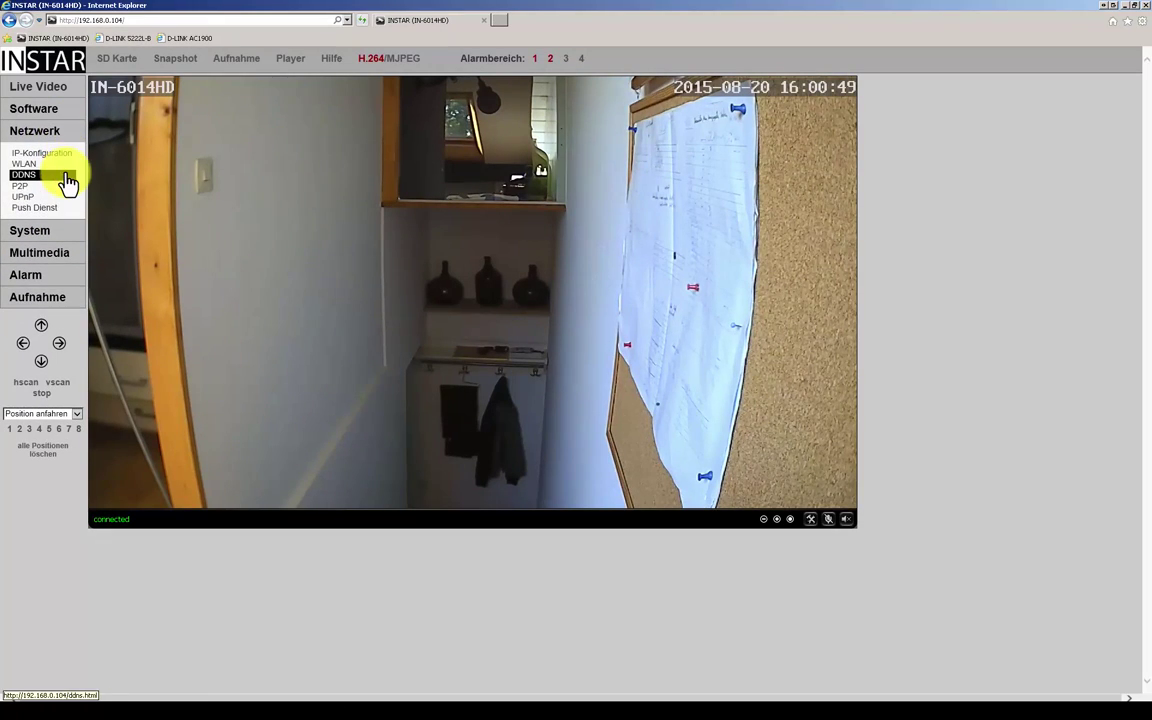
left_click(43, 155)
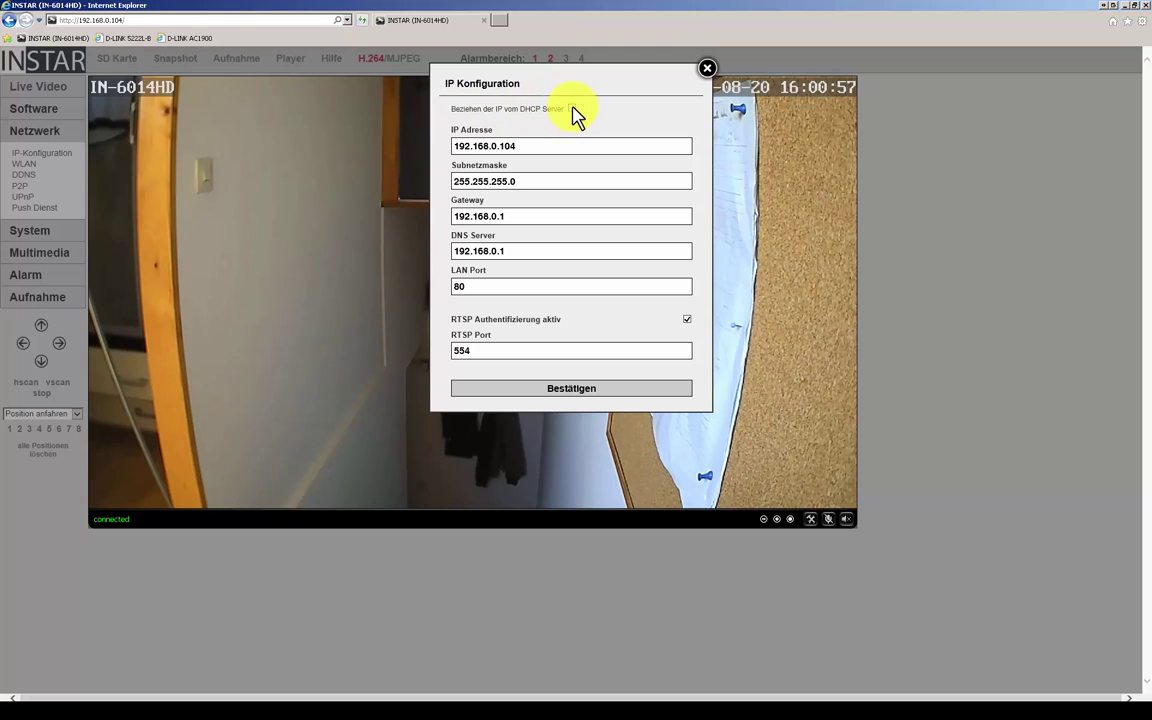
mouse_move(552, 143)
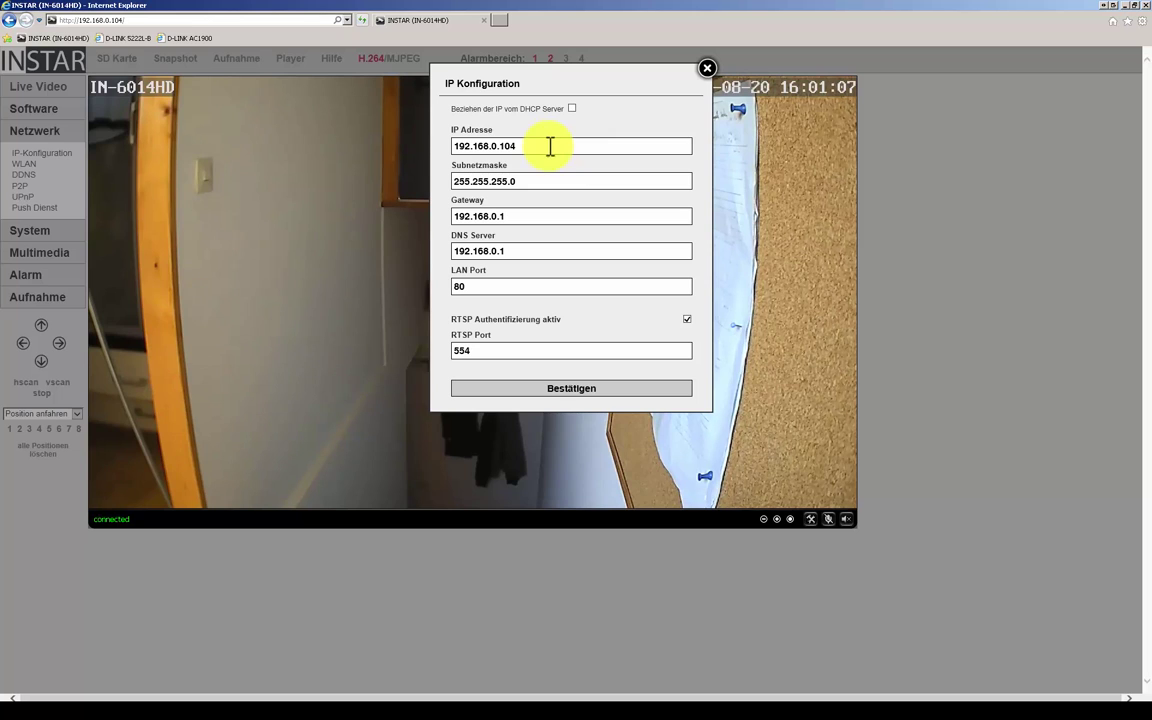
left_click_drag(550, 146, 442, 147)
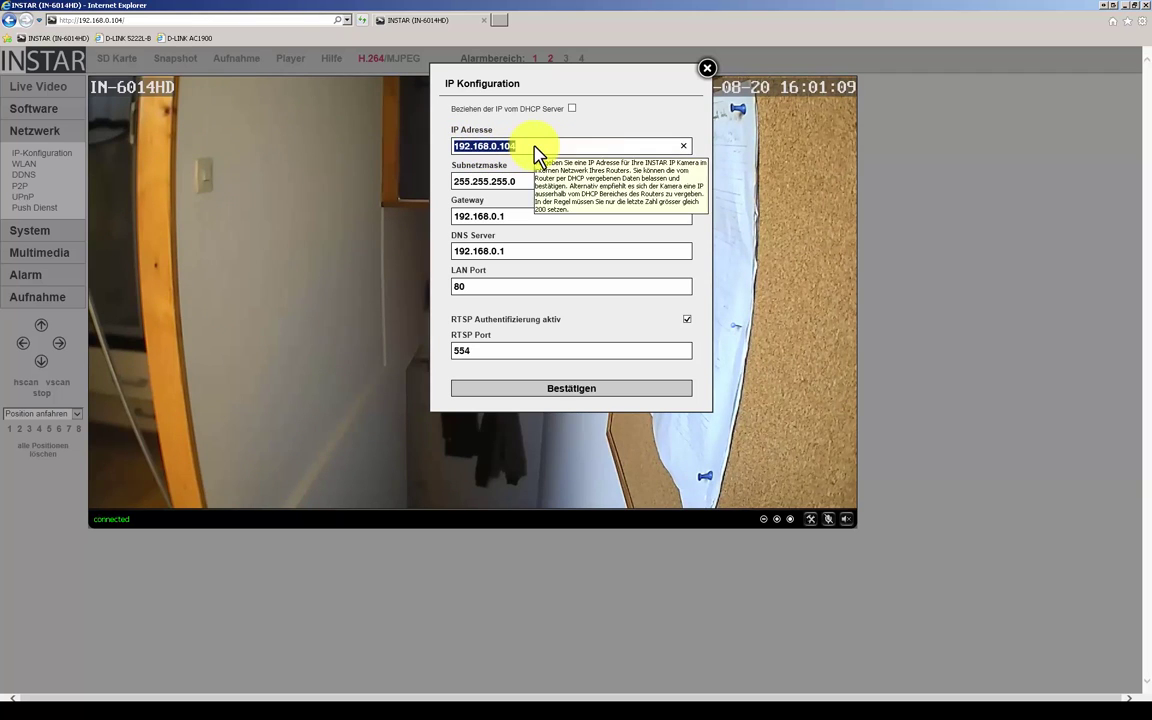
left_click_drag(558, 183, 465, 183)
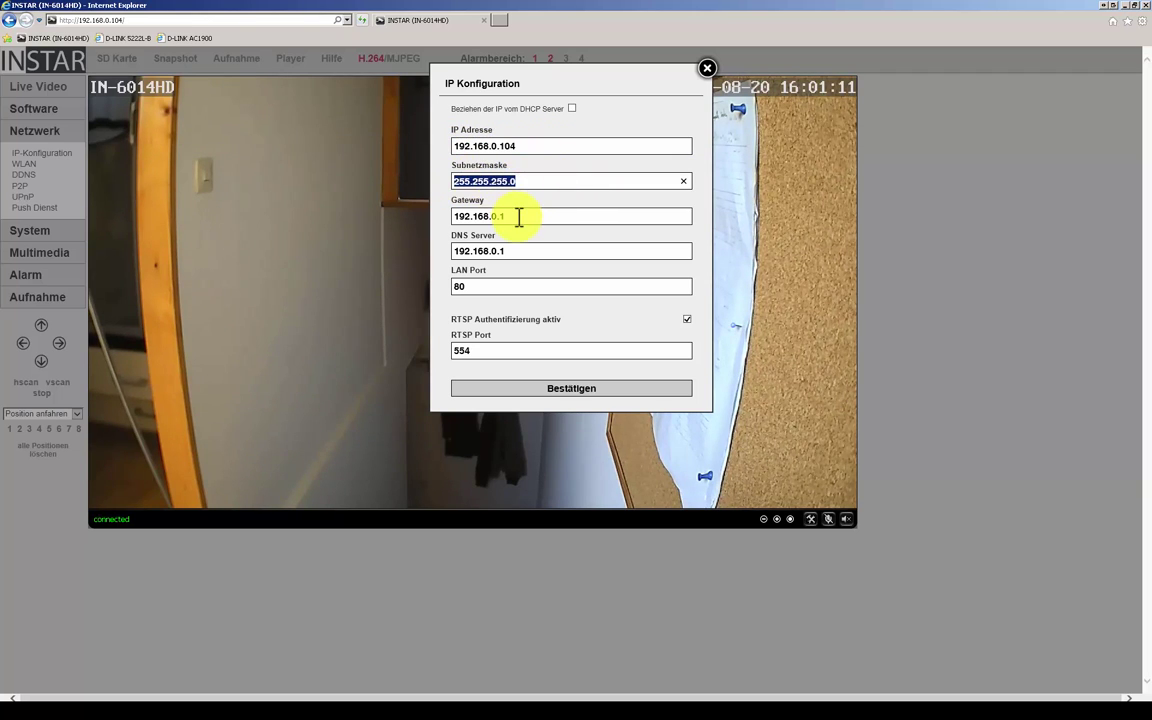
left_click_drag(519, 217, 443, 218)
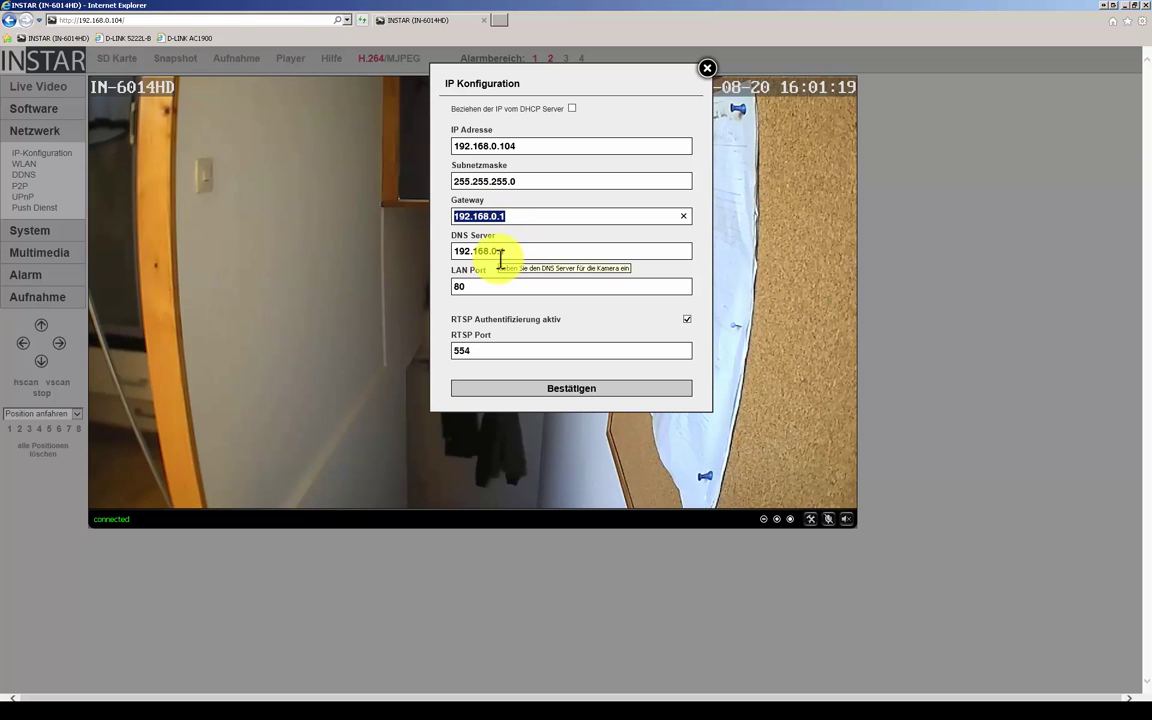
left_click(460, 288)
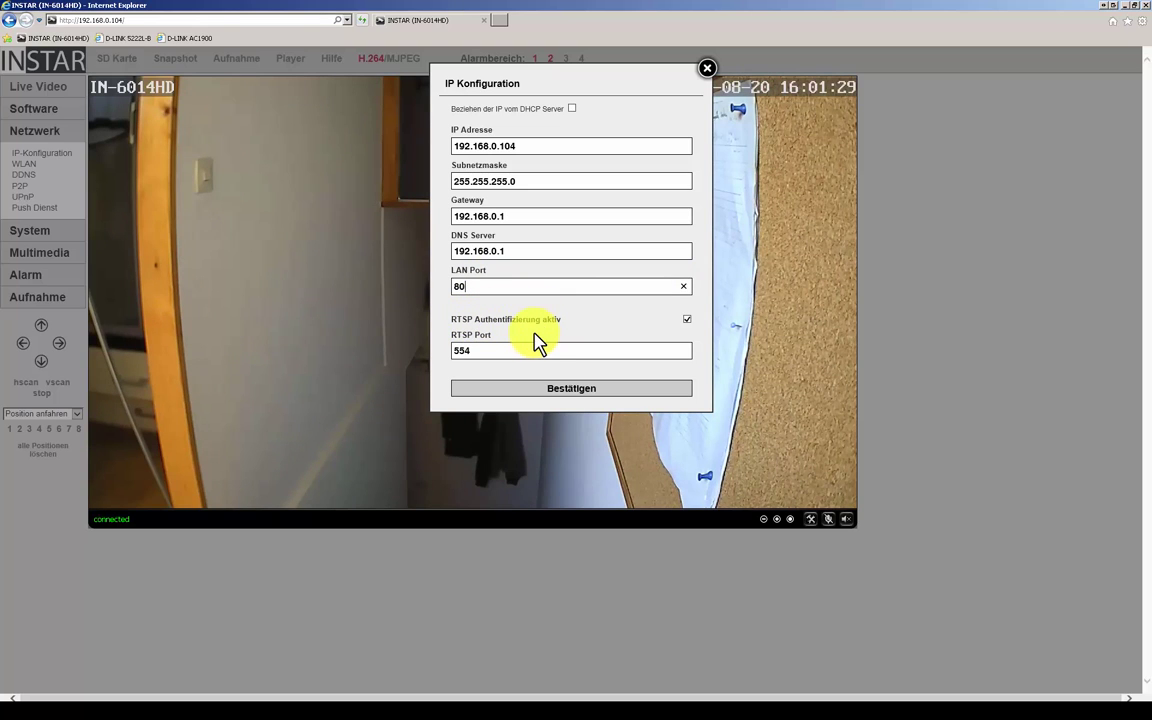
double_click(462, 350)
left_click(628, 320)
left_click(688, 320)
left_click(707, 68)
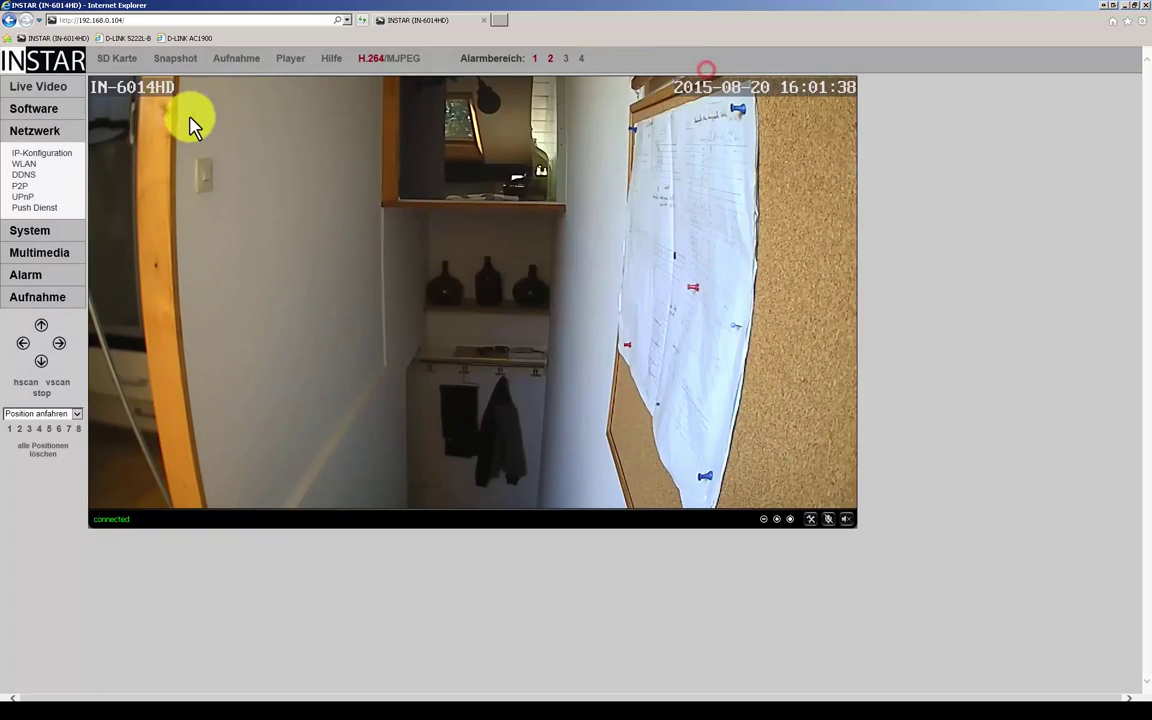
Step: Check the SSID in the WLAN settings and choose network type Infra and authentication WPA2-PSK
left_click(25, 166)
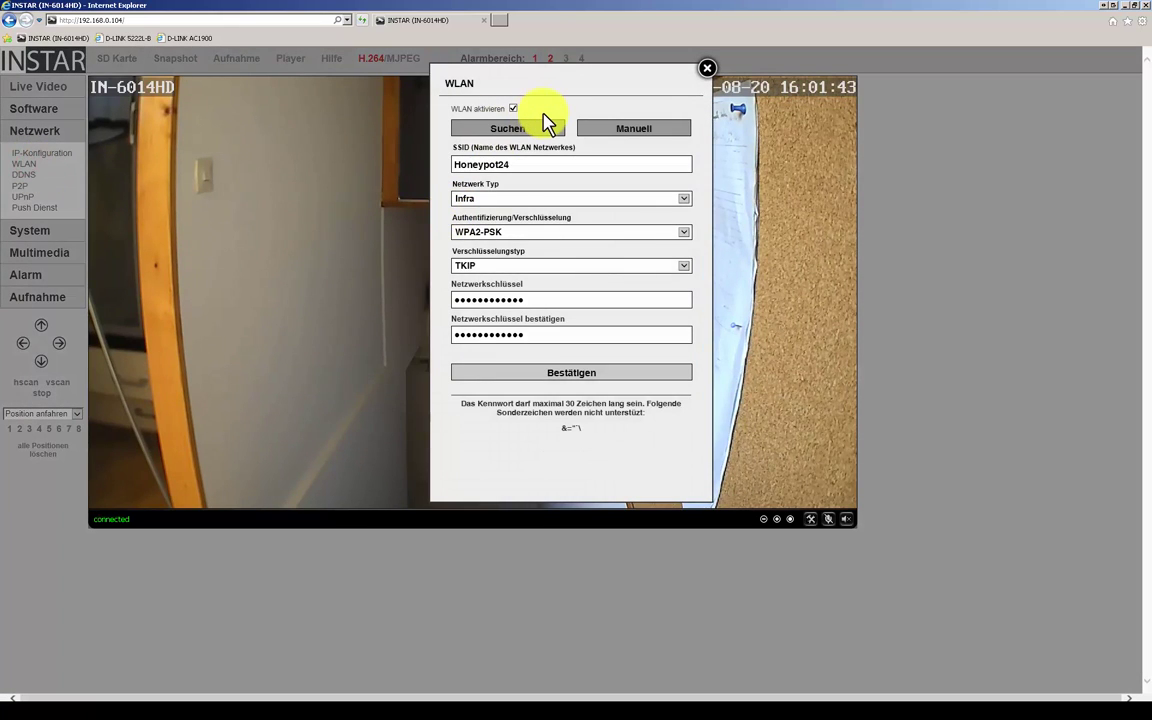
left_click(539, 165)
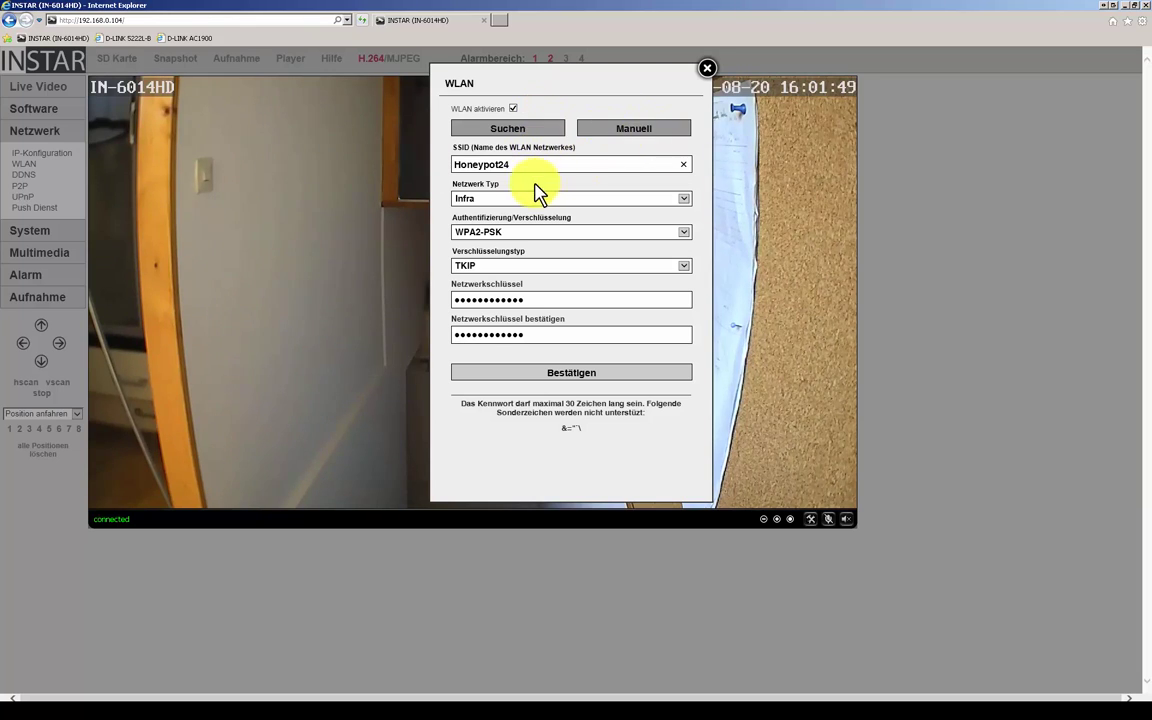
left_click(686, 198)
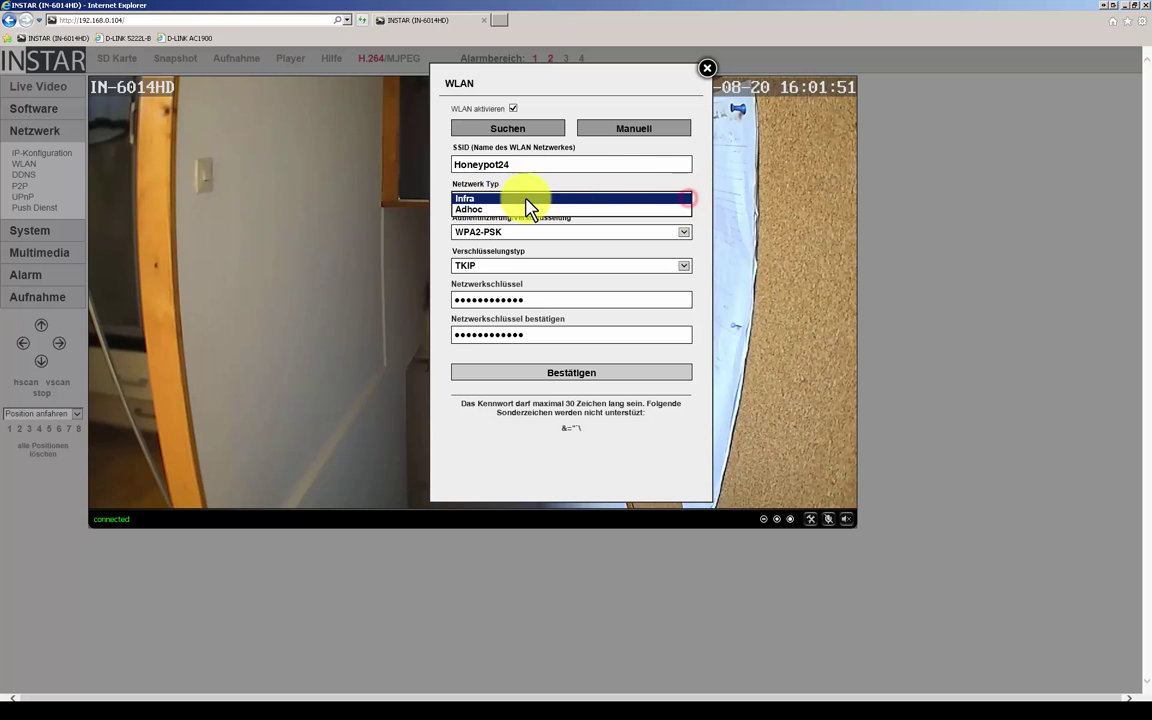
left_click(476, 199)
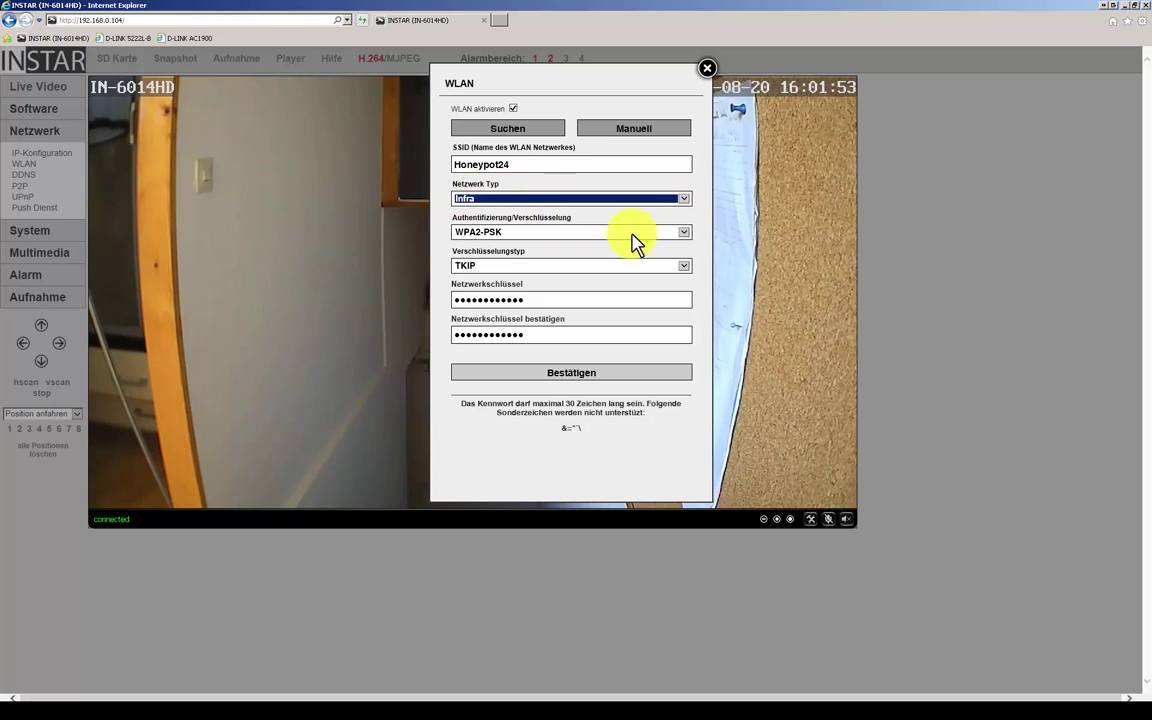
left_click(683, 233)
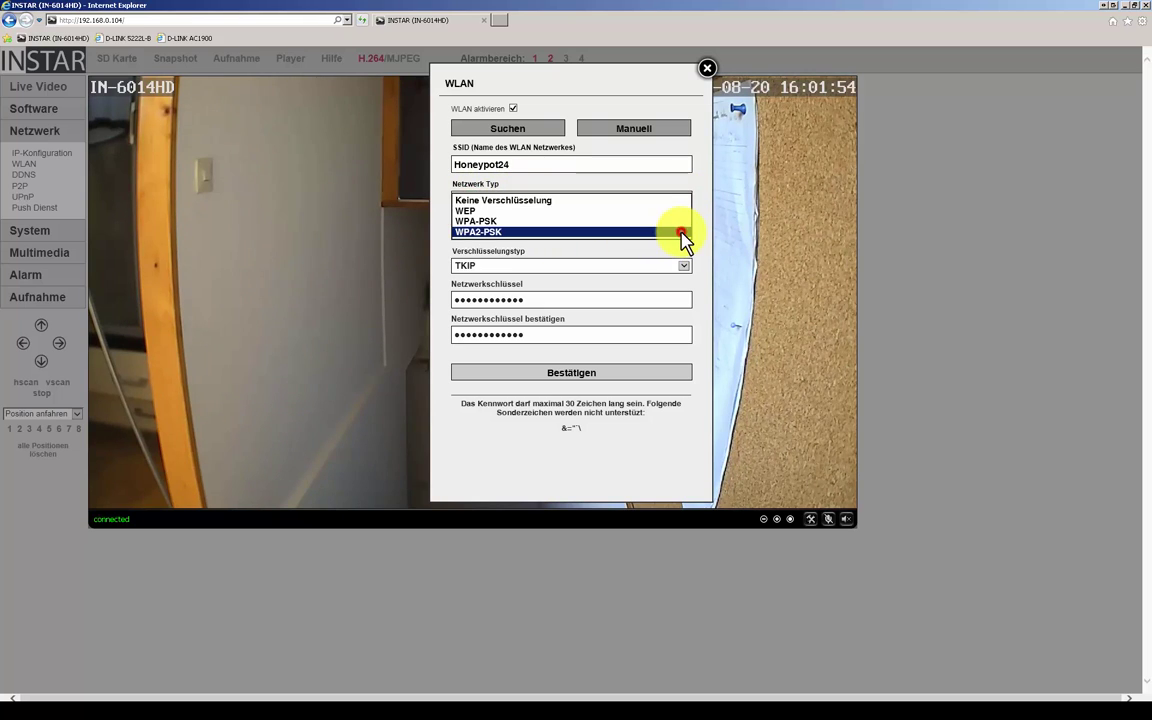
left_click(511, 235)
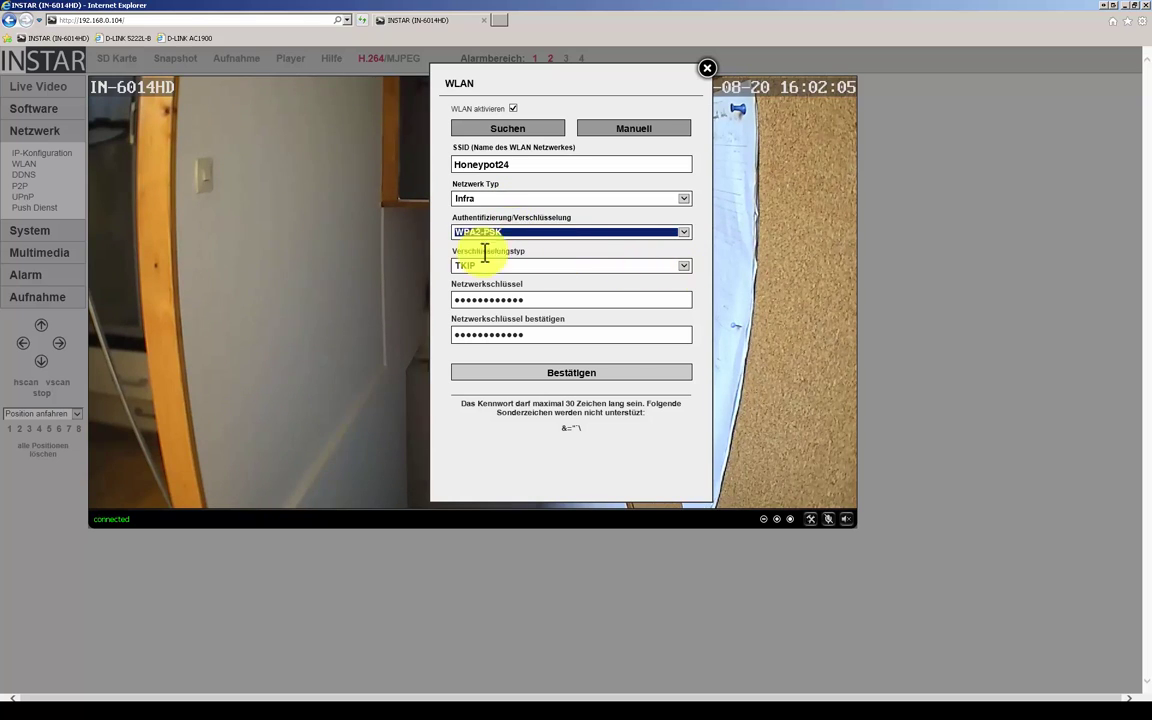
Step: Examine the WLAN encryption type options and the network key fields, and close the WLAN settings
left_click(685, 268)
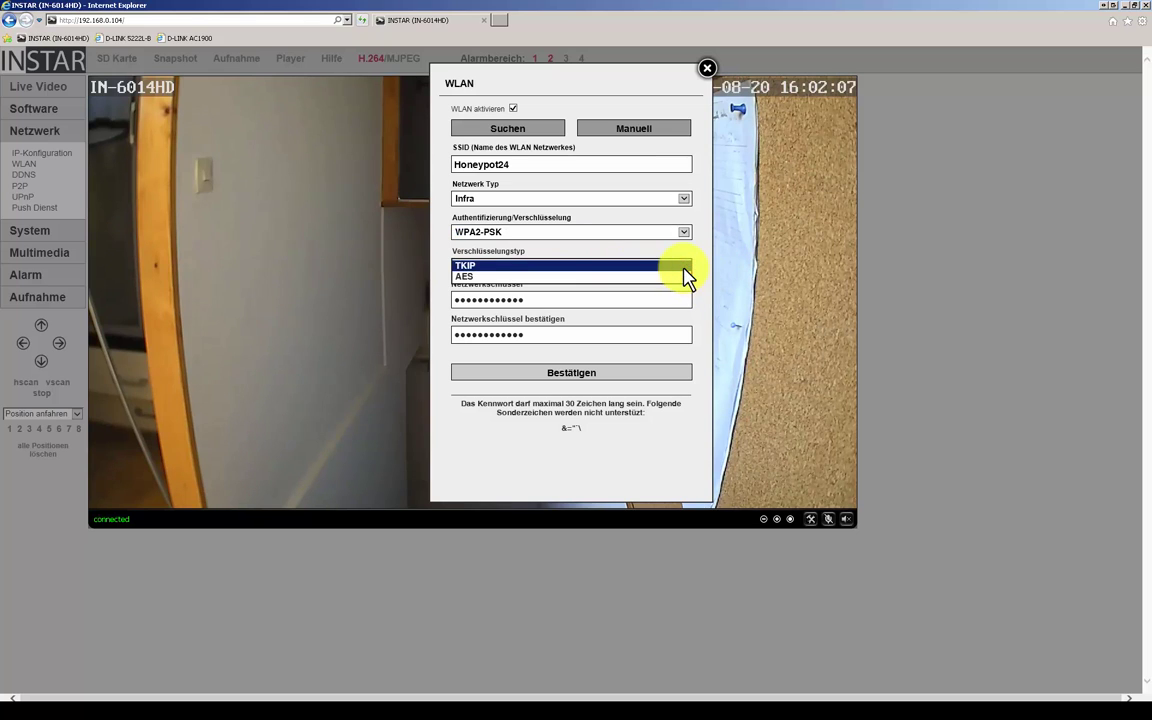
left_click(686, 266)
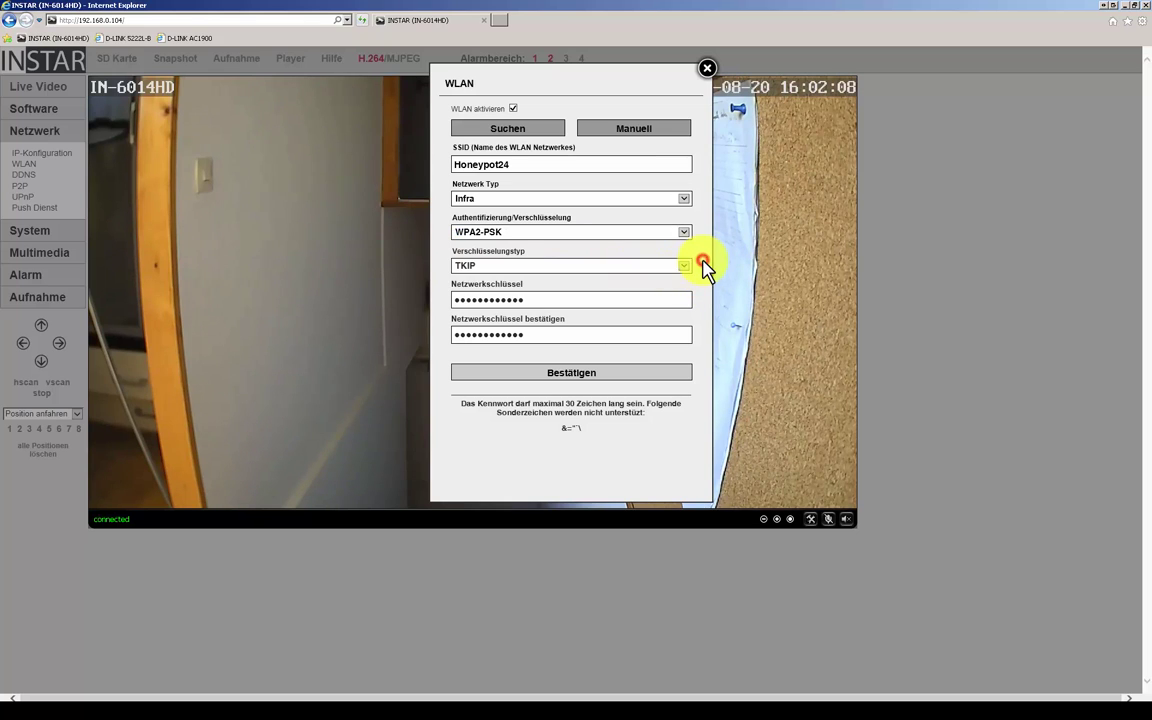
left_click(548, 300)
left_click(539, 330)
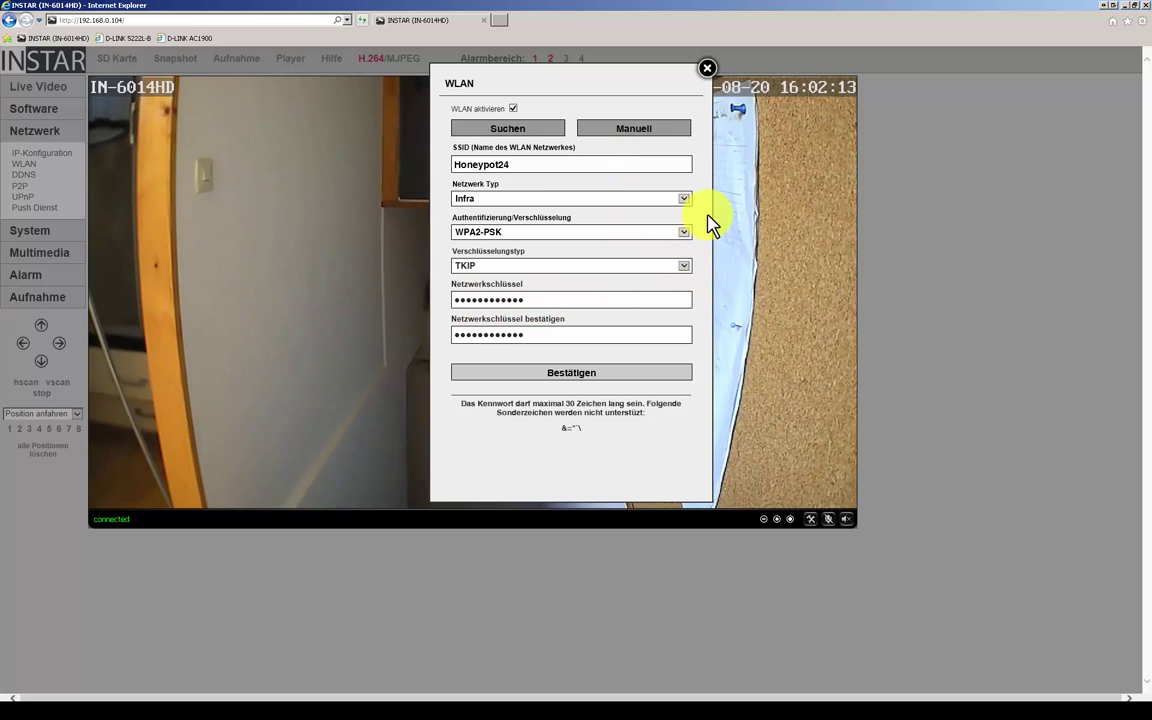
left_click(574, 373)
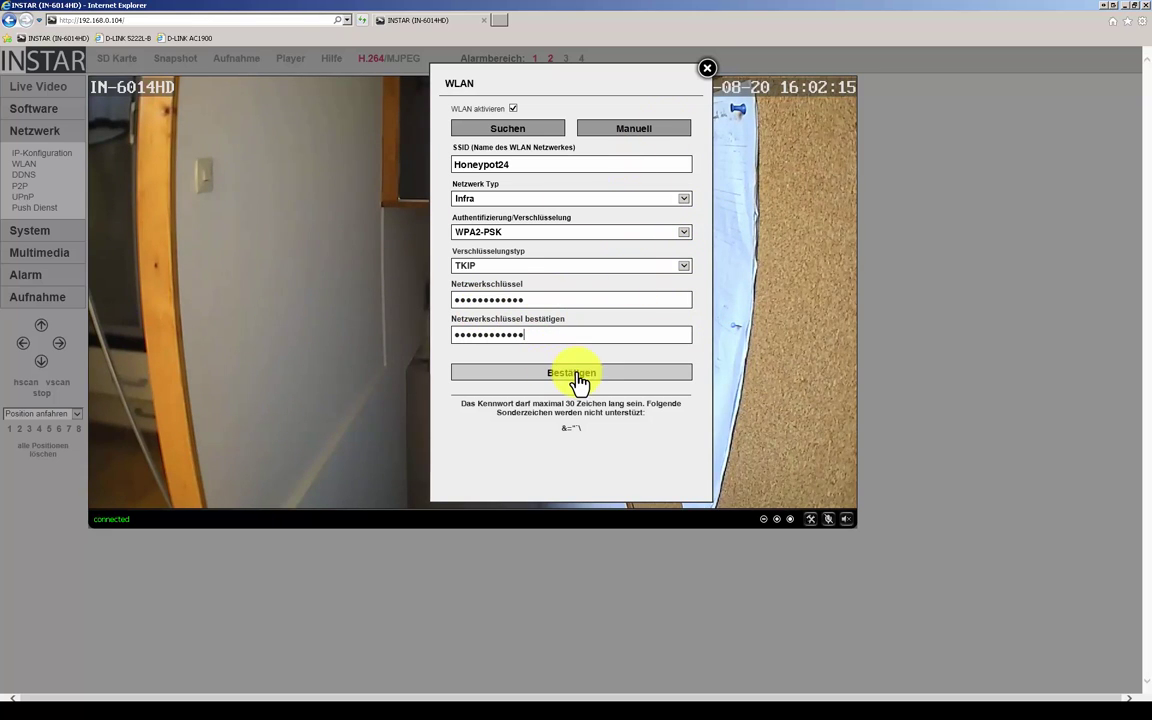
left_click(707, 72)
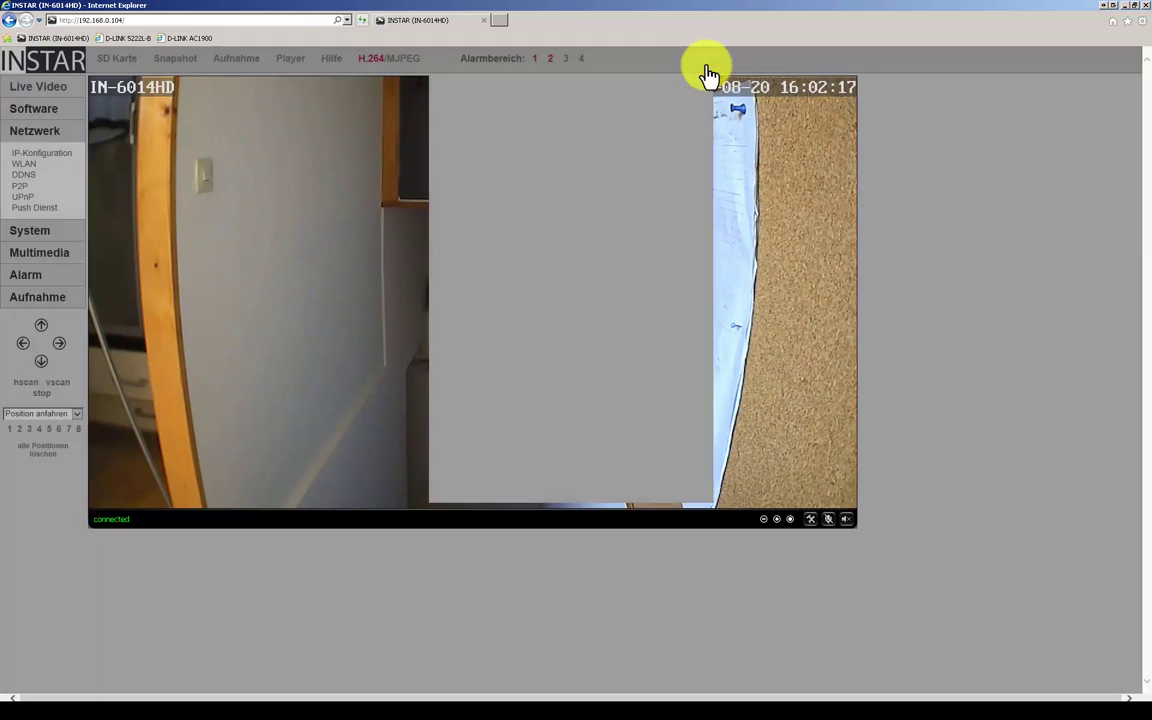
Step: Open the DDNS settings and examine the INSTAR DDNS address and the QR code for the InstarVision app
left_click(22, 174)
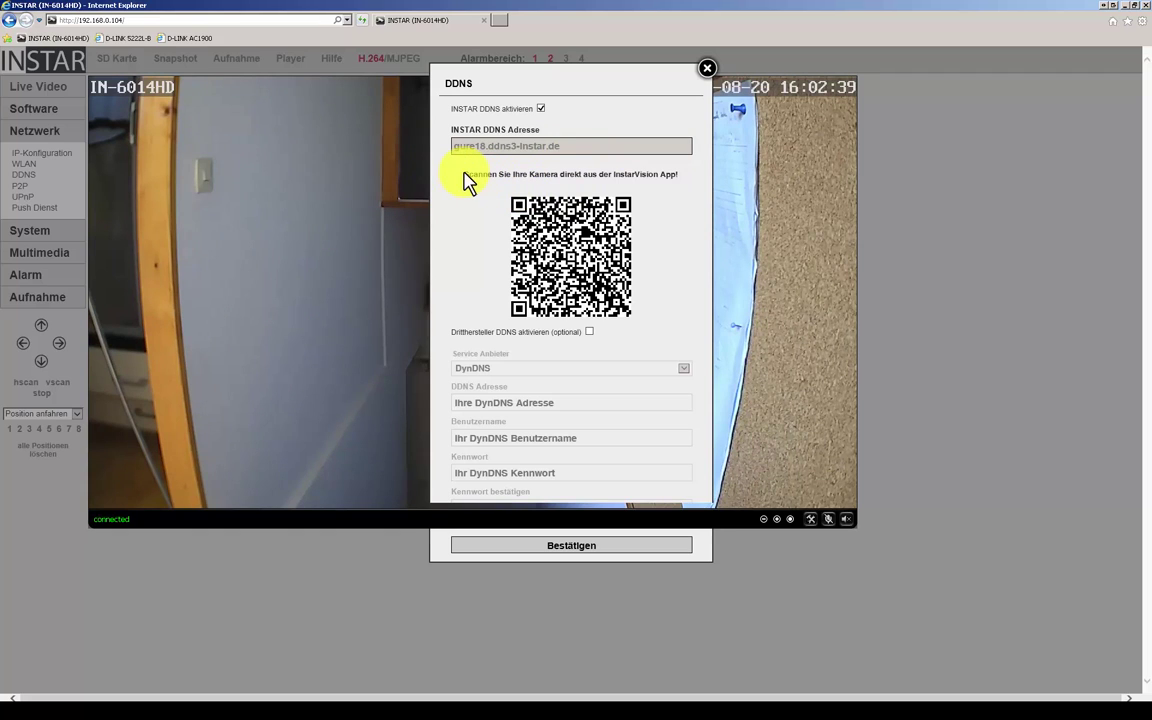
left_click_drag(467, 174, 674, 172)
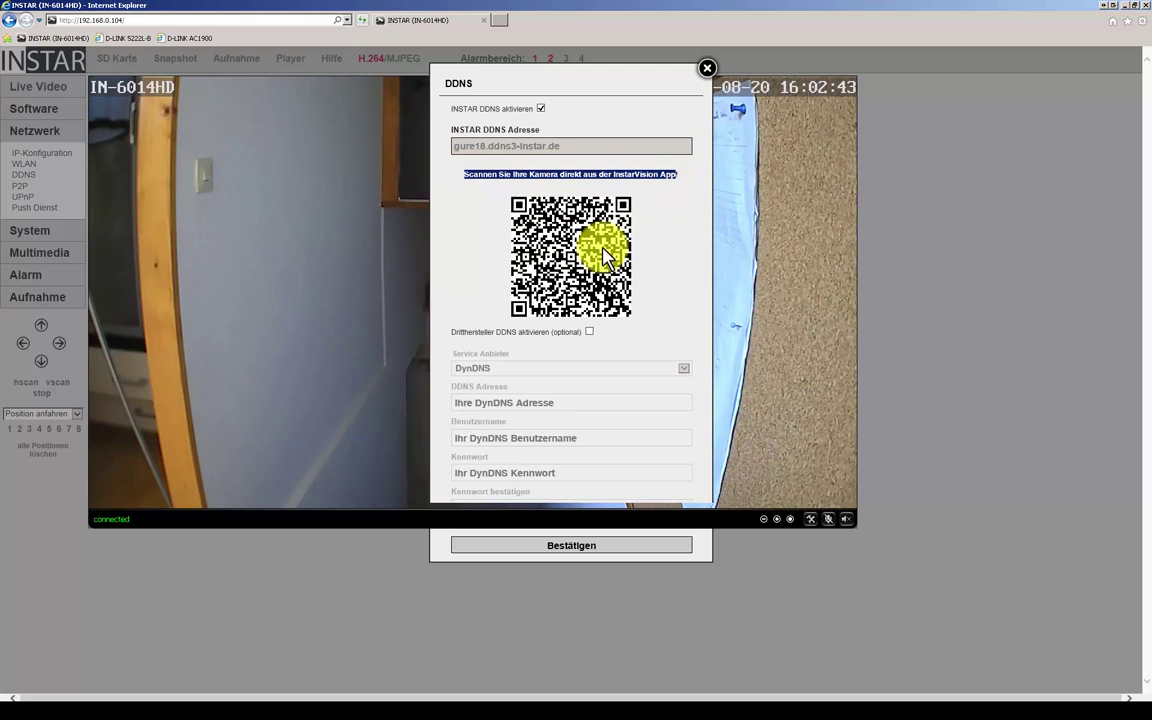
left_click(687, 265)
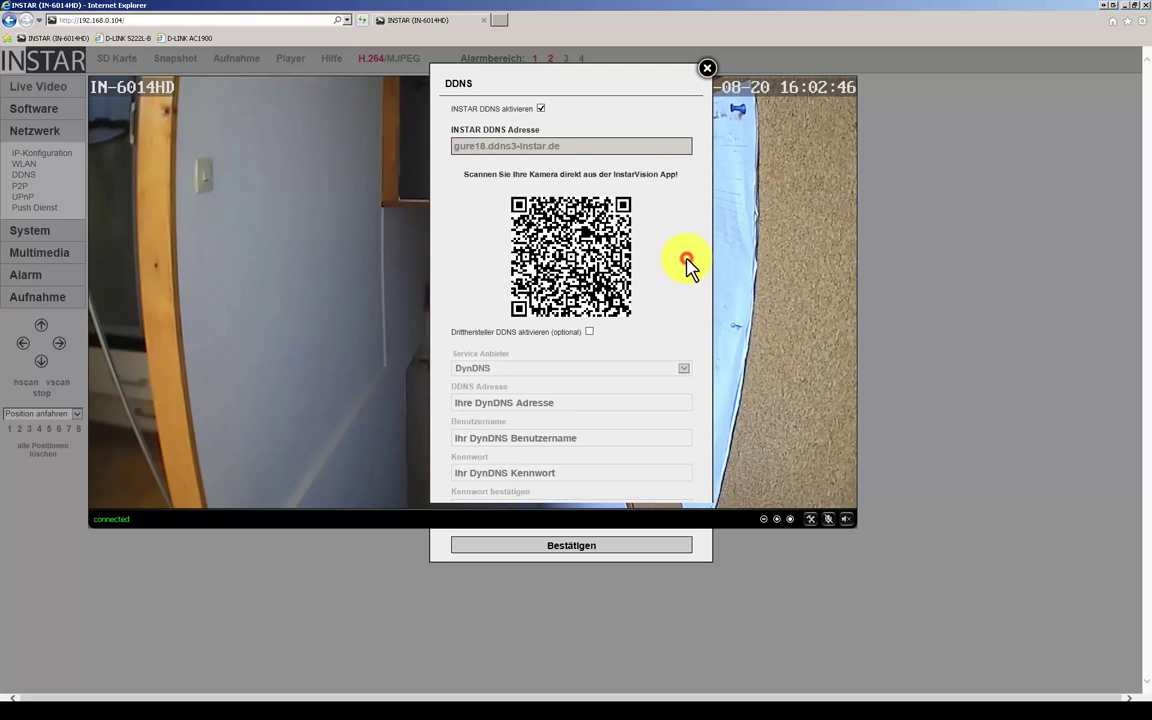
Step: Enable third-party DDNS to inspect its service provider options, disable it again, and close the DDNS settings
left_click(587, 333)
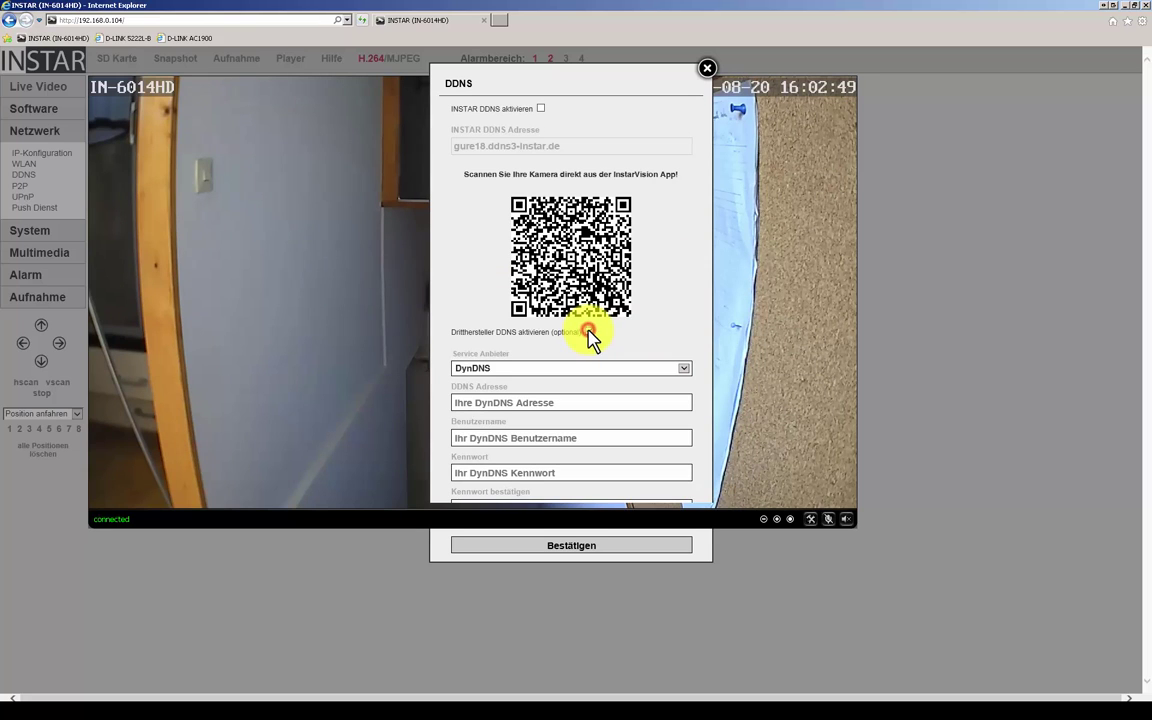
left_click(683, 368)
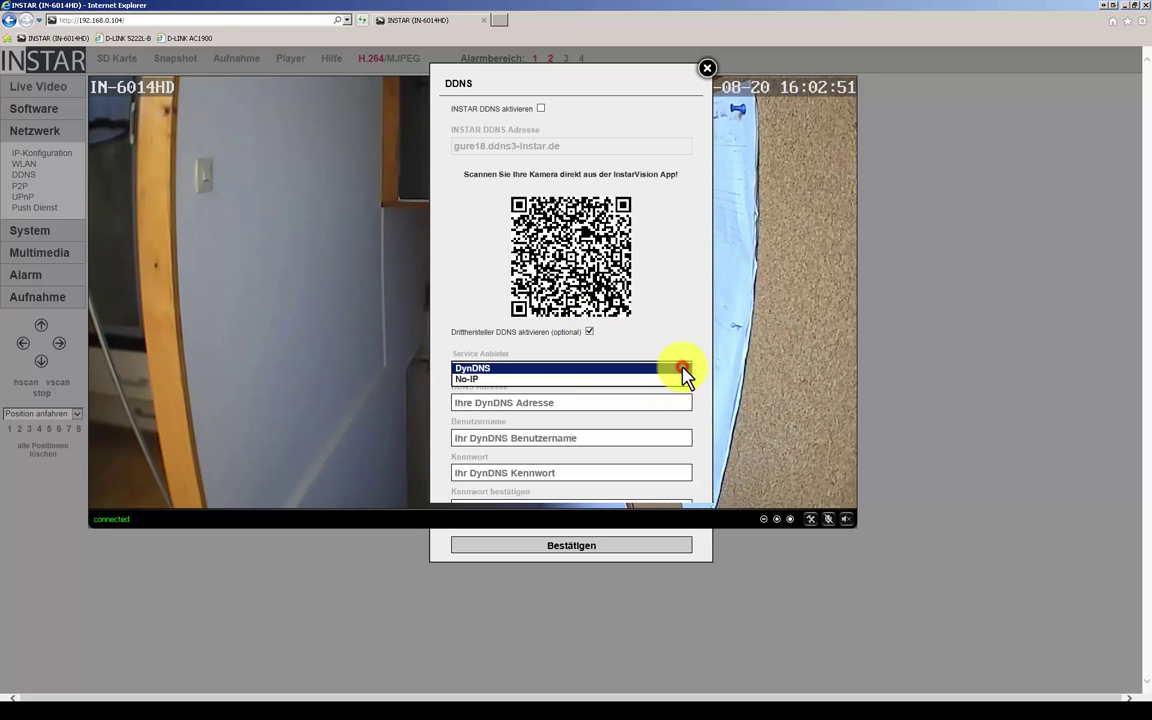
left_click(625, 347)
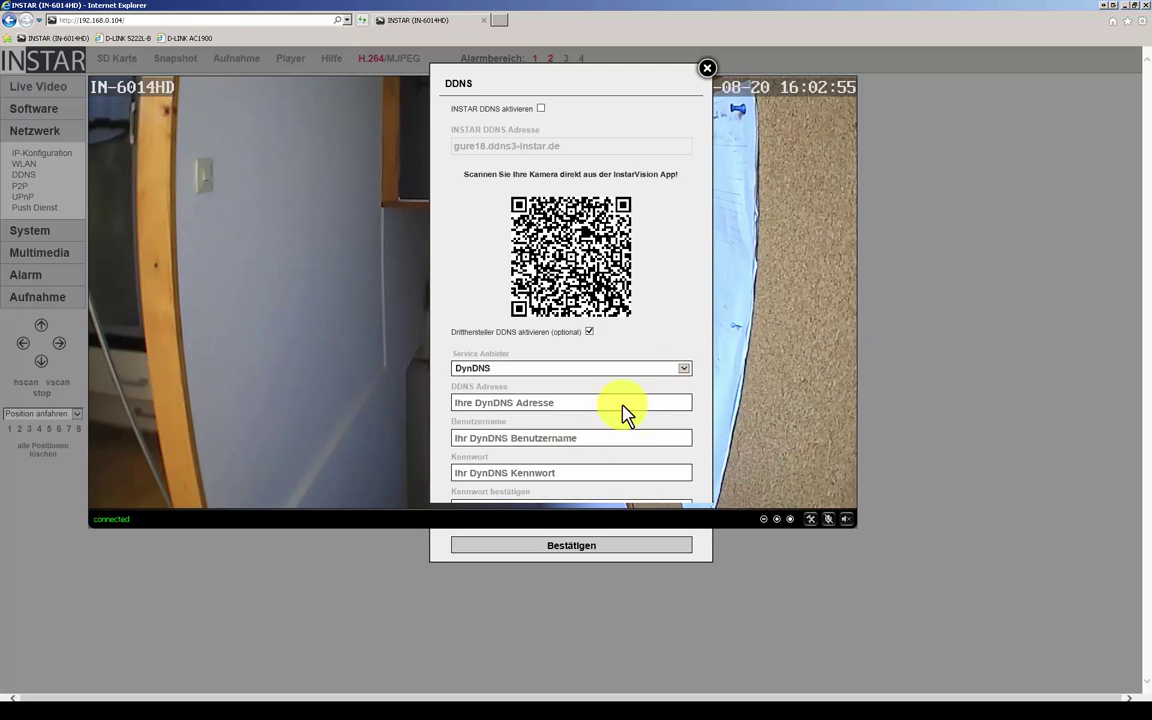
left_click(676, 372)
left_click(589, 332)
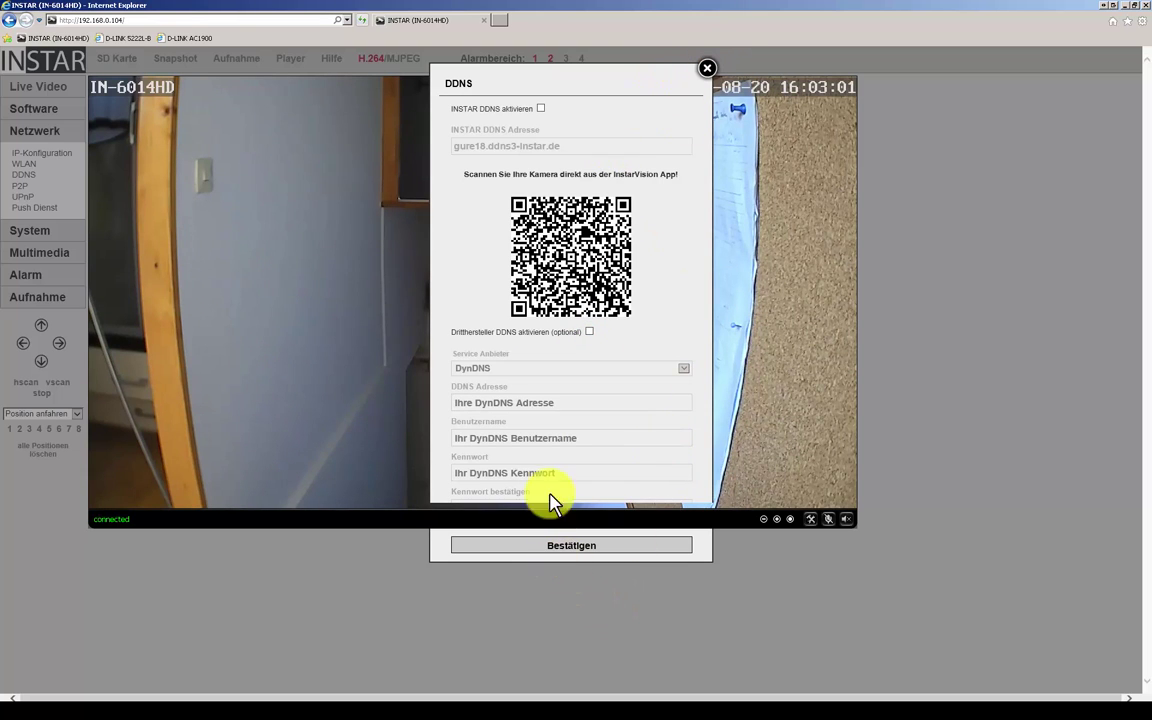
left_click(706, 73)
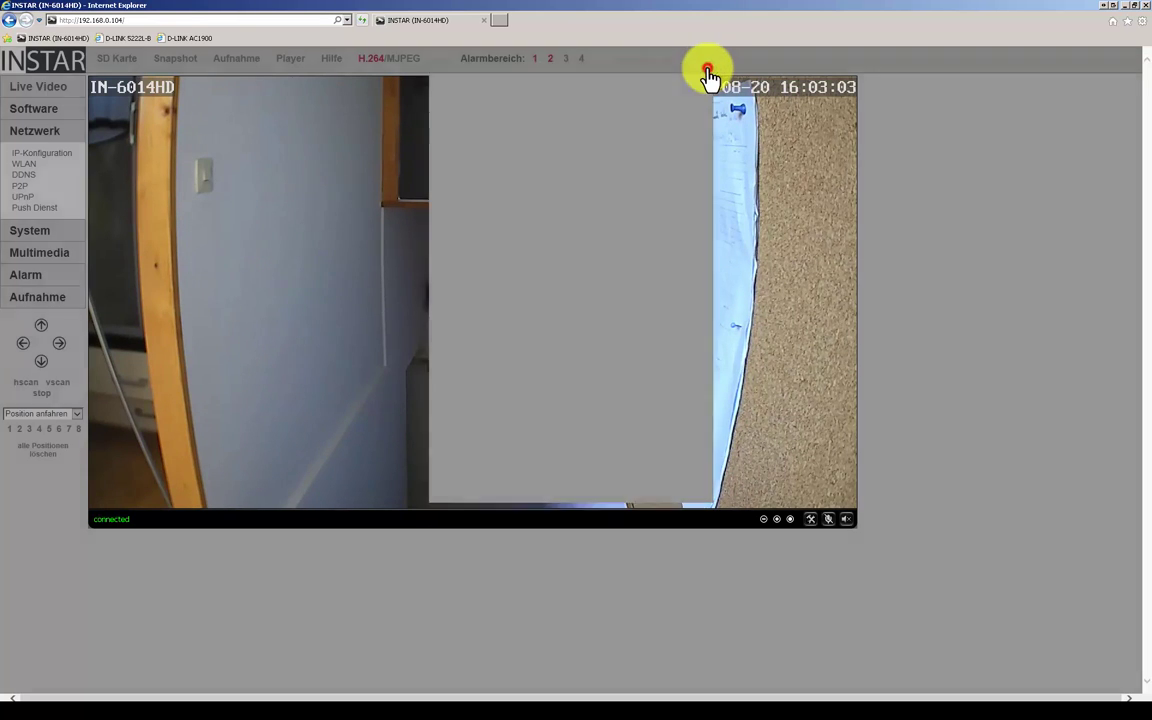
Step: Deactivate the P2P connection in the Point 2 Point configuration and confirm the change
left_click(22, 188)
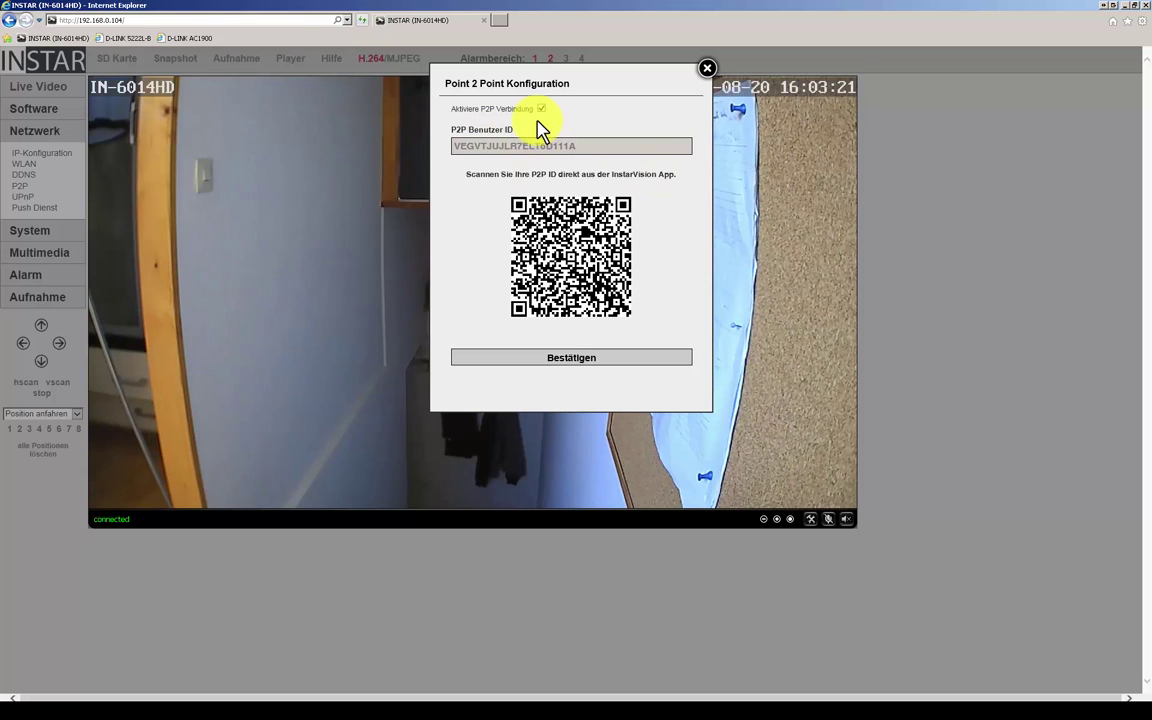
left_click(541, 108)
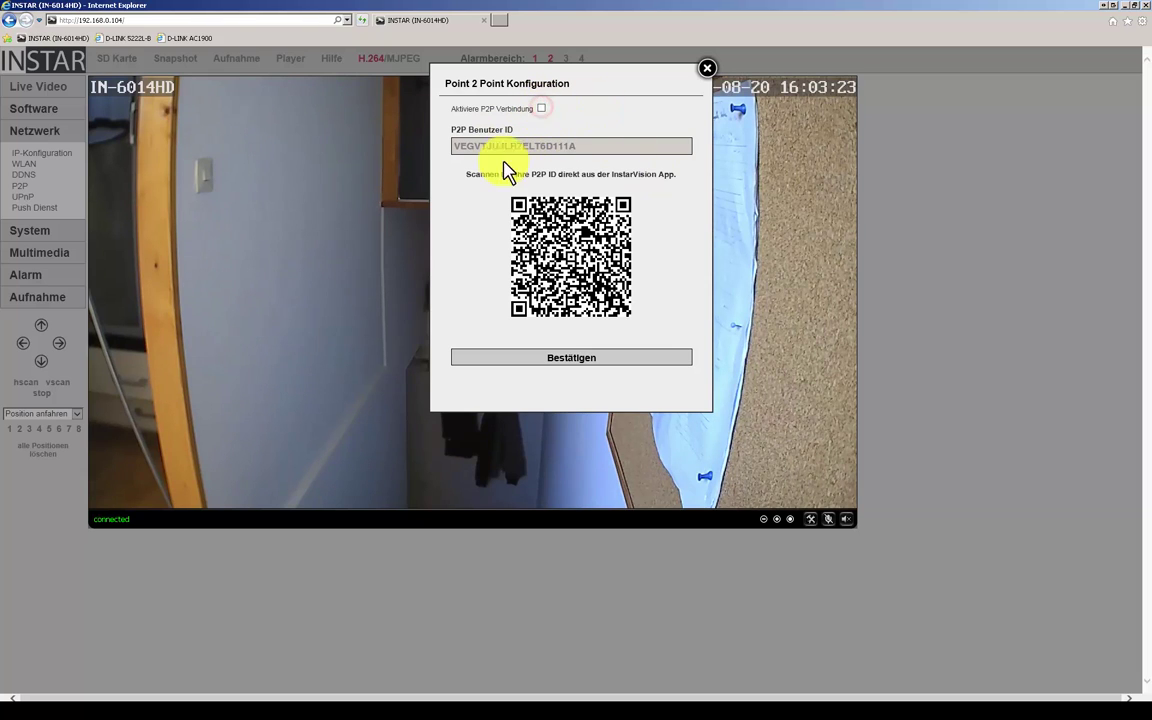
left_click(588, 364)
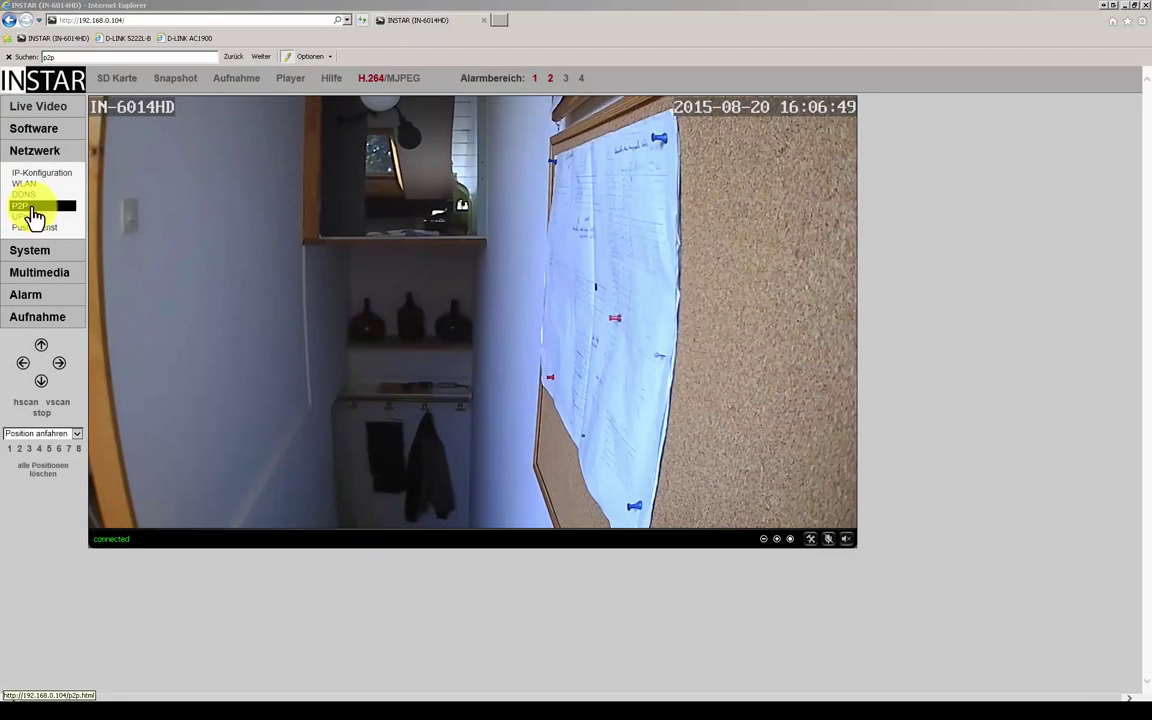
Step: Activate the P2P connection to examine its user ID and QR code, deactivate it again, and confirm the Point 2 Point configuration
left_click(31, 212)
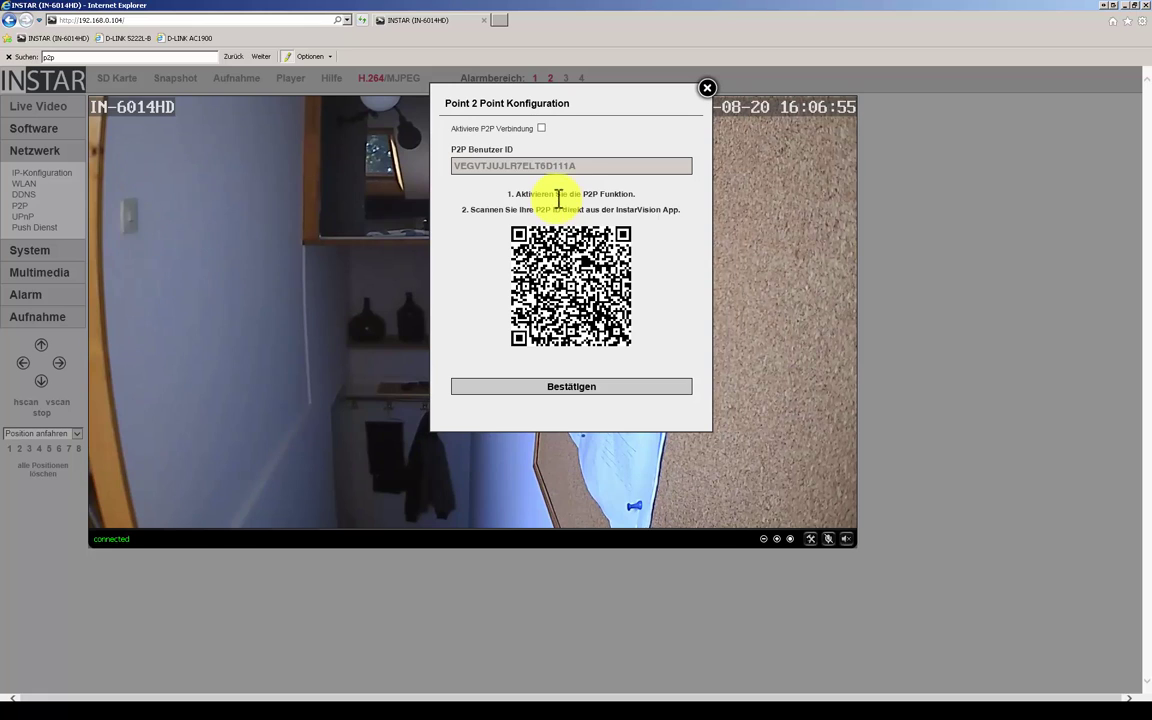
left_click(542, 129)
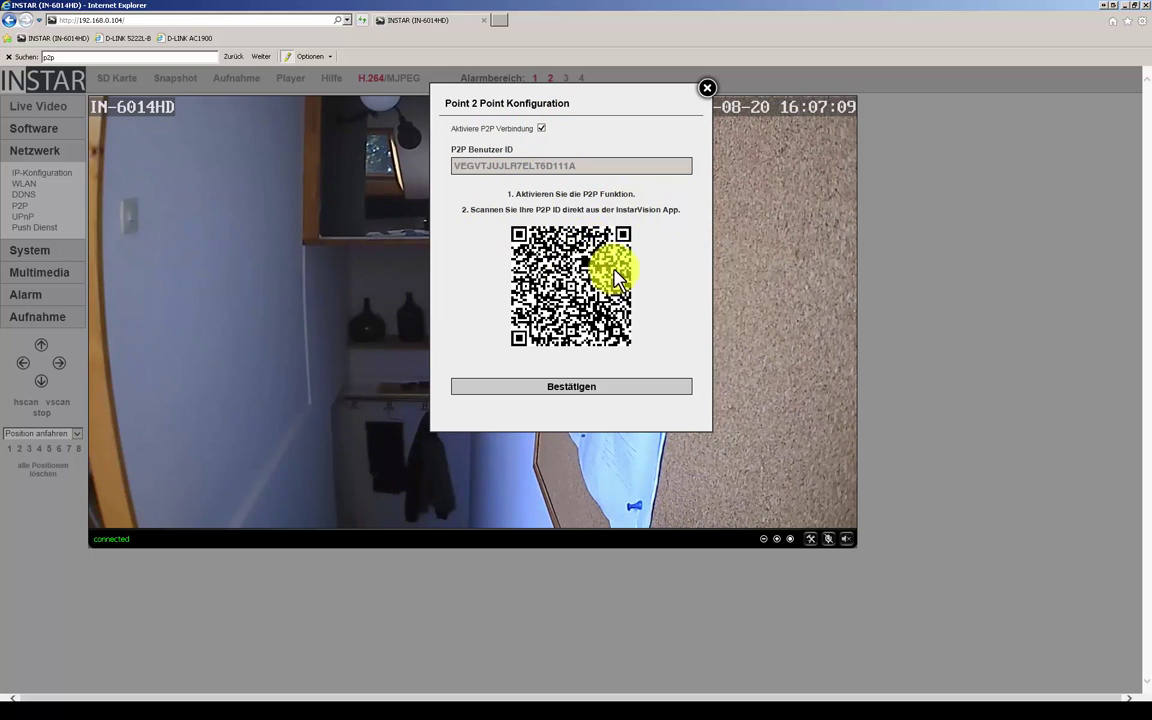
left_click(541, 128)
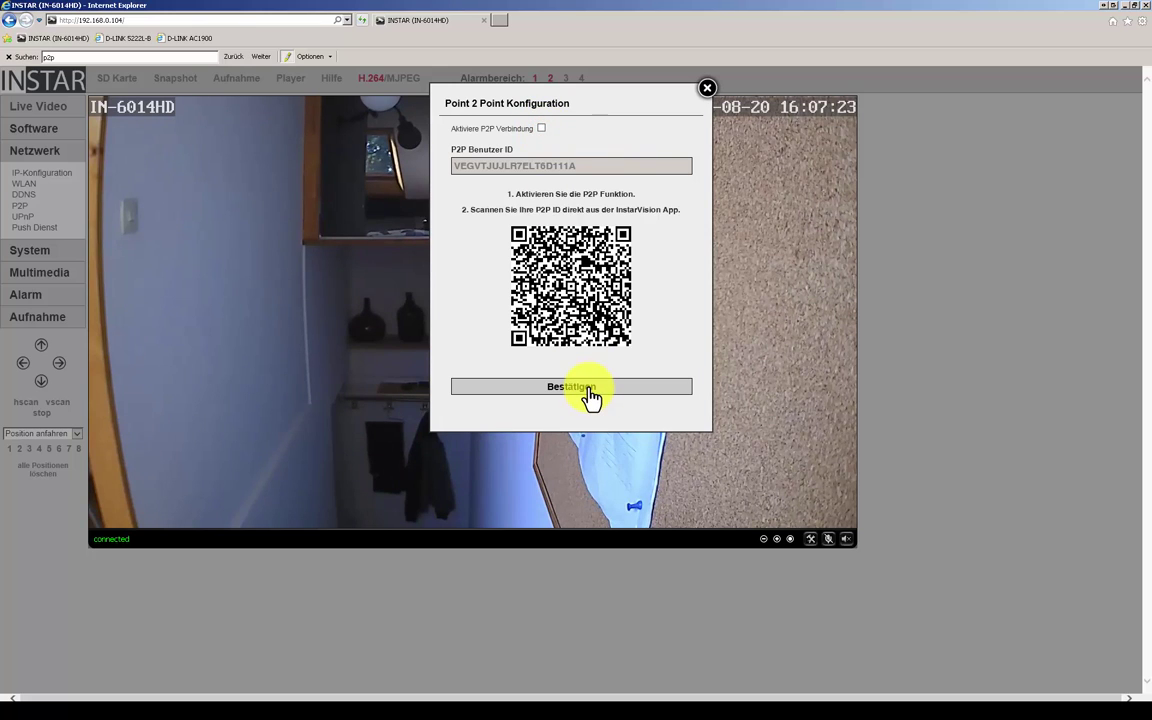
left_click(590, 388)
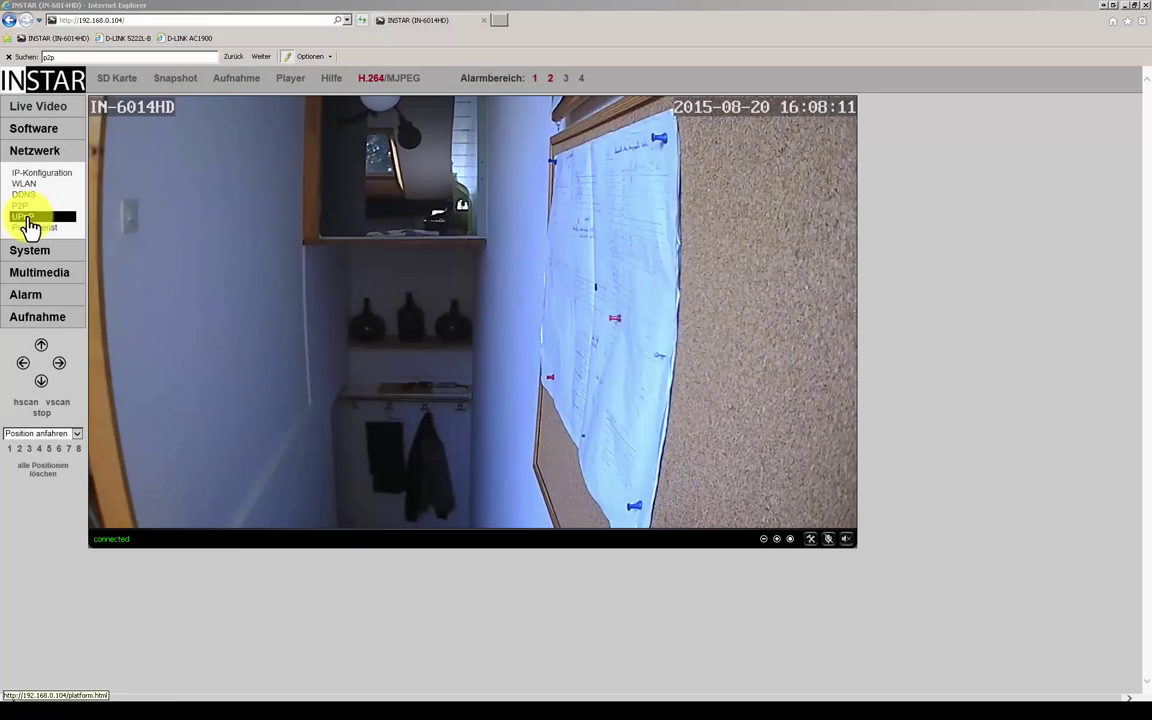
Step: Examine the UPnP status options and the Push Dienst configuration with its QR code, closing each without changes
left_click(27, 219)
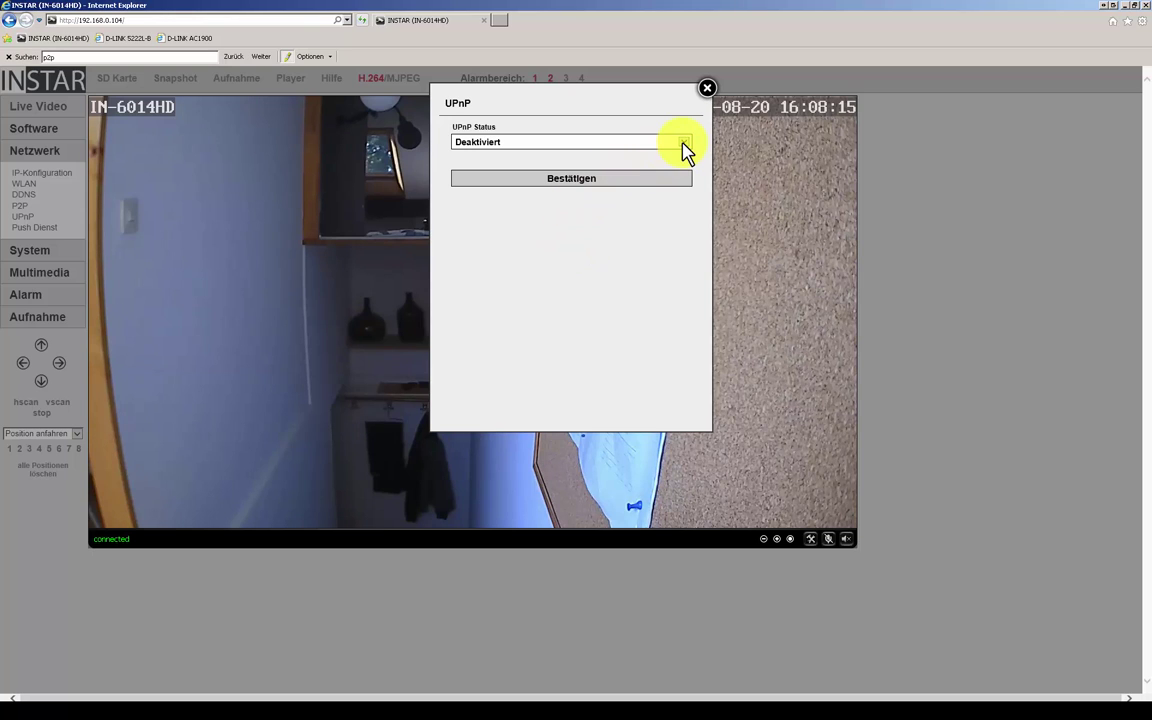
left_click(684, 143)
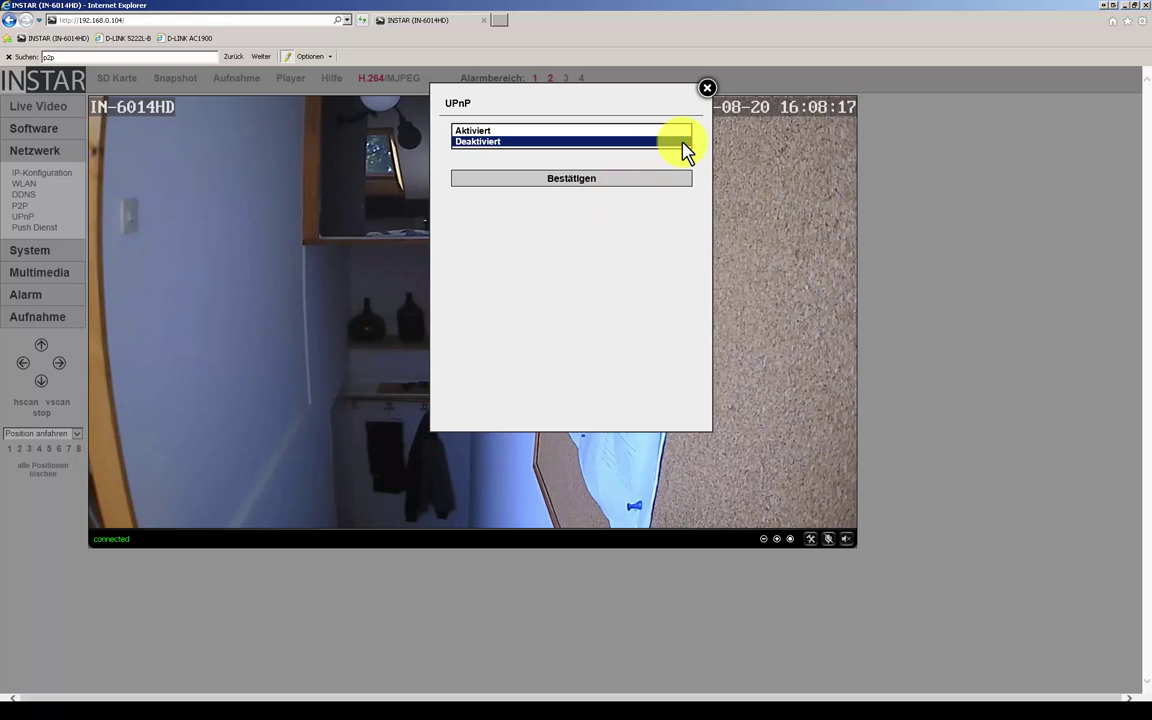
left_click(676, 163)
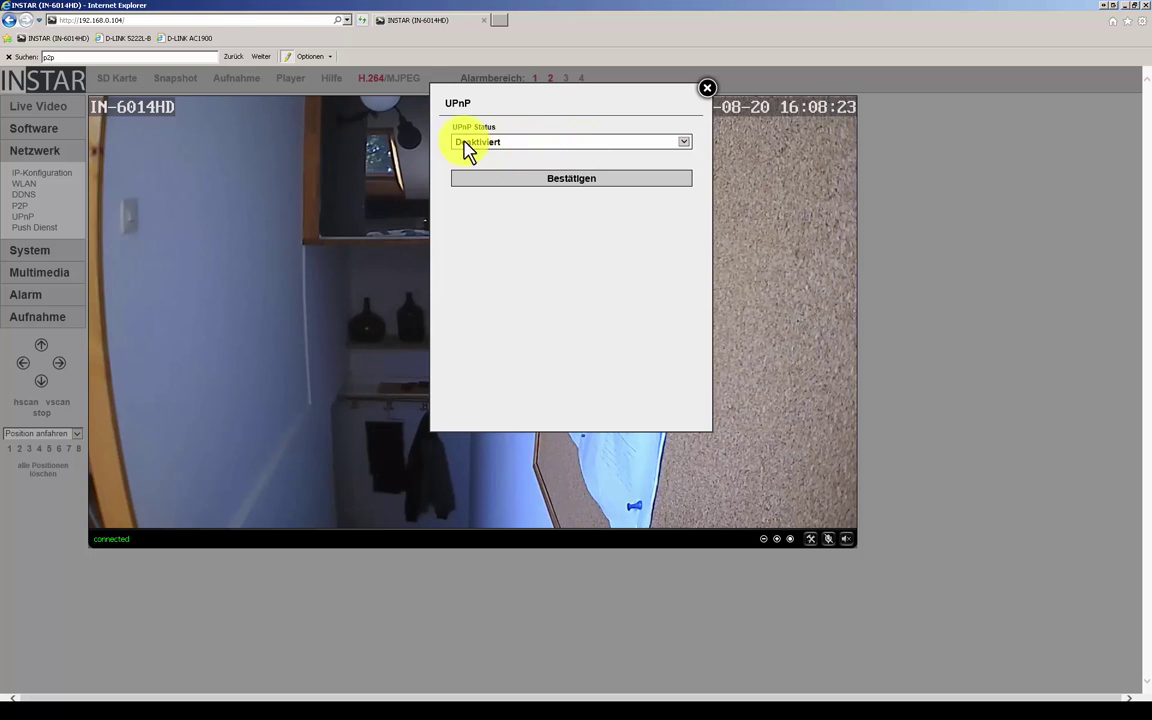
left_click(709, 92)
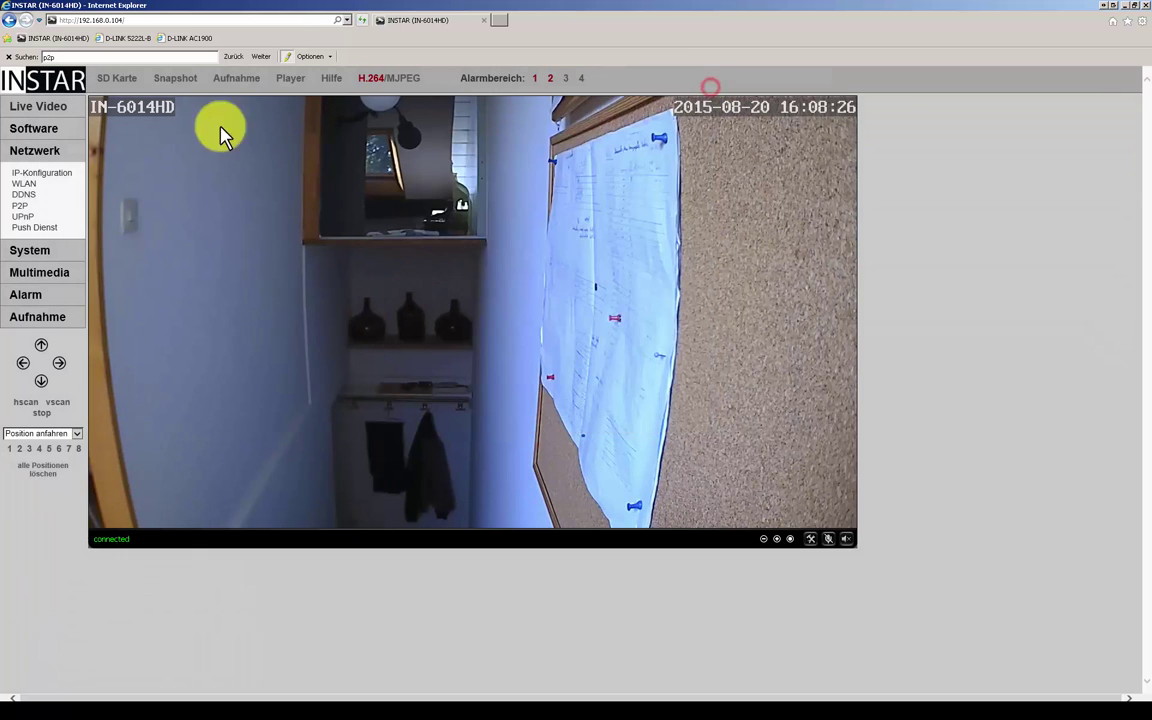
left_click(38, 228)
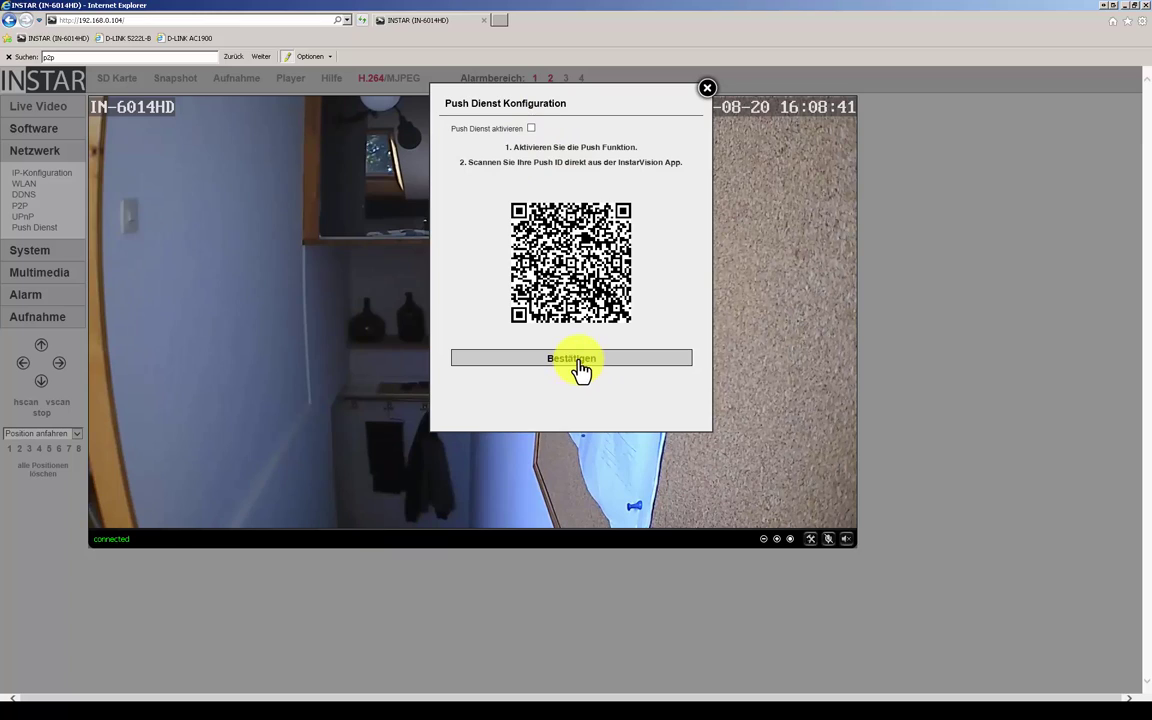
left_click(708, 88)
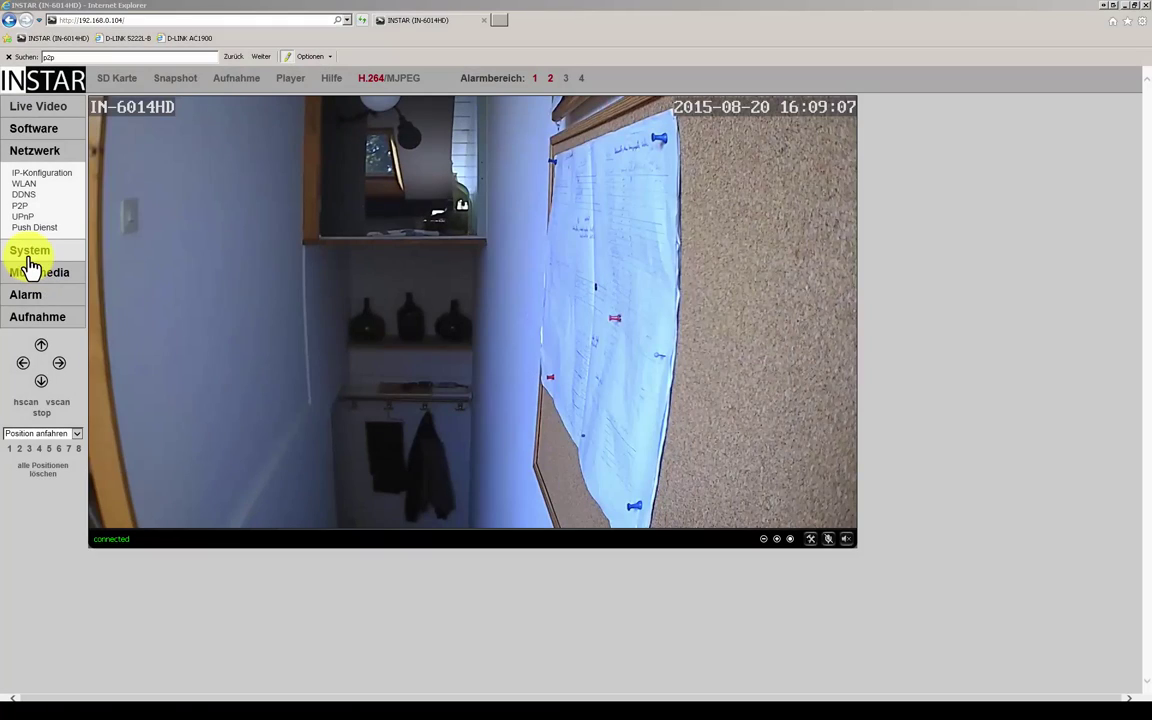
Step: Examine the camera's system information, including the WAN IP address, DDNS status and active-since time, and close it
left_click(30, 262)
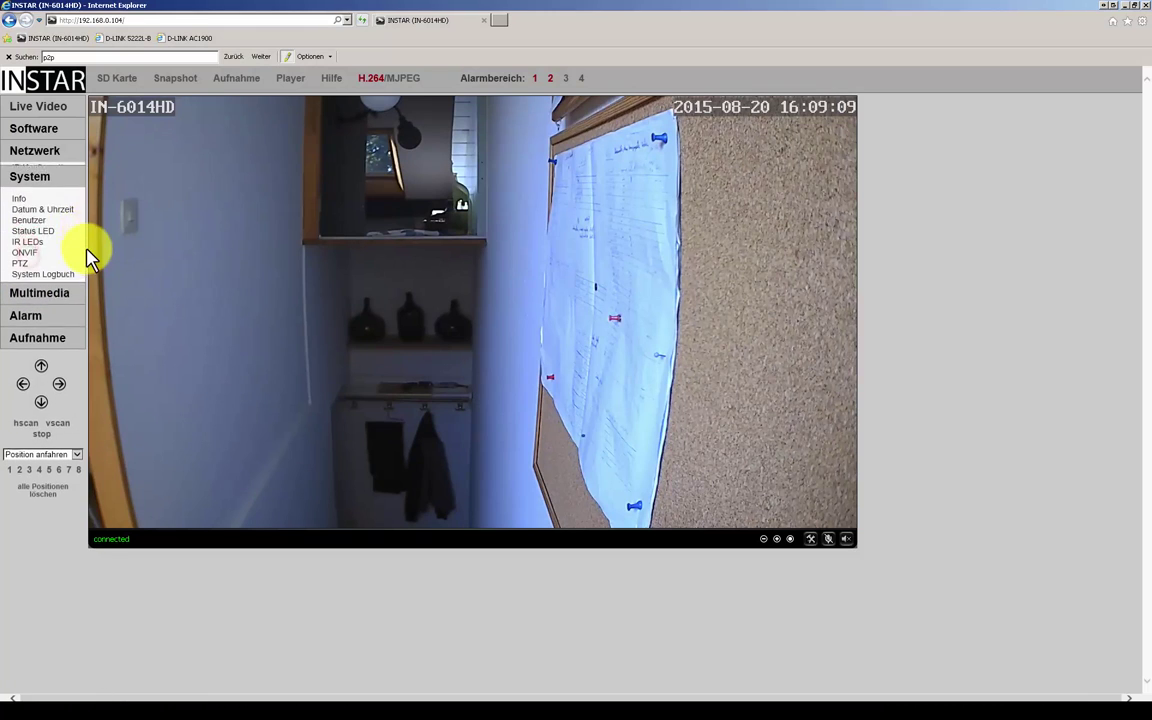
left_click(21, 197)
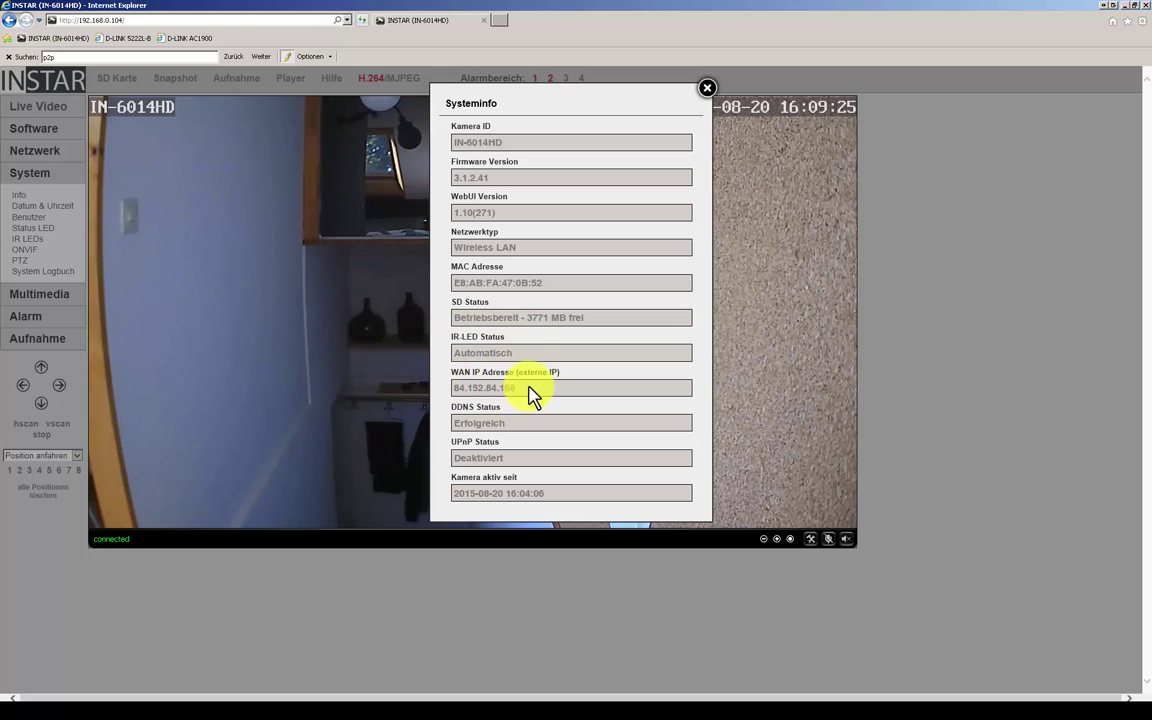
left_click_drag(530, 390, 463, 393)
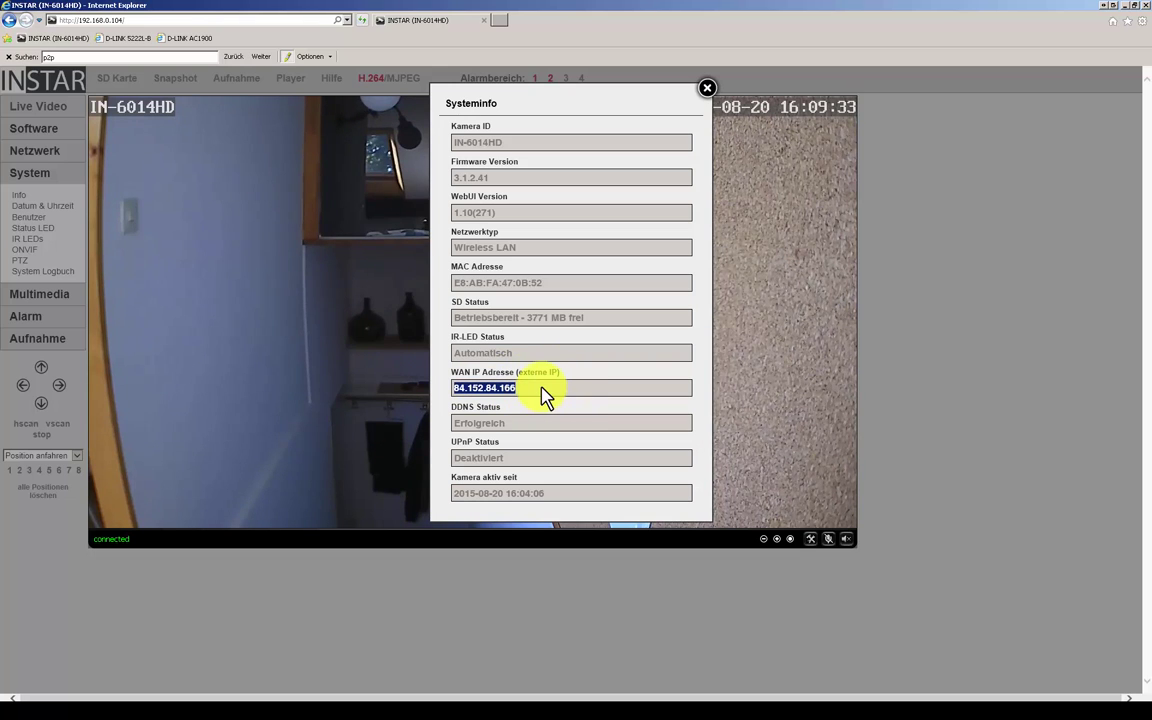
left_click_drag(517, 432, 463, 432)
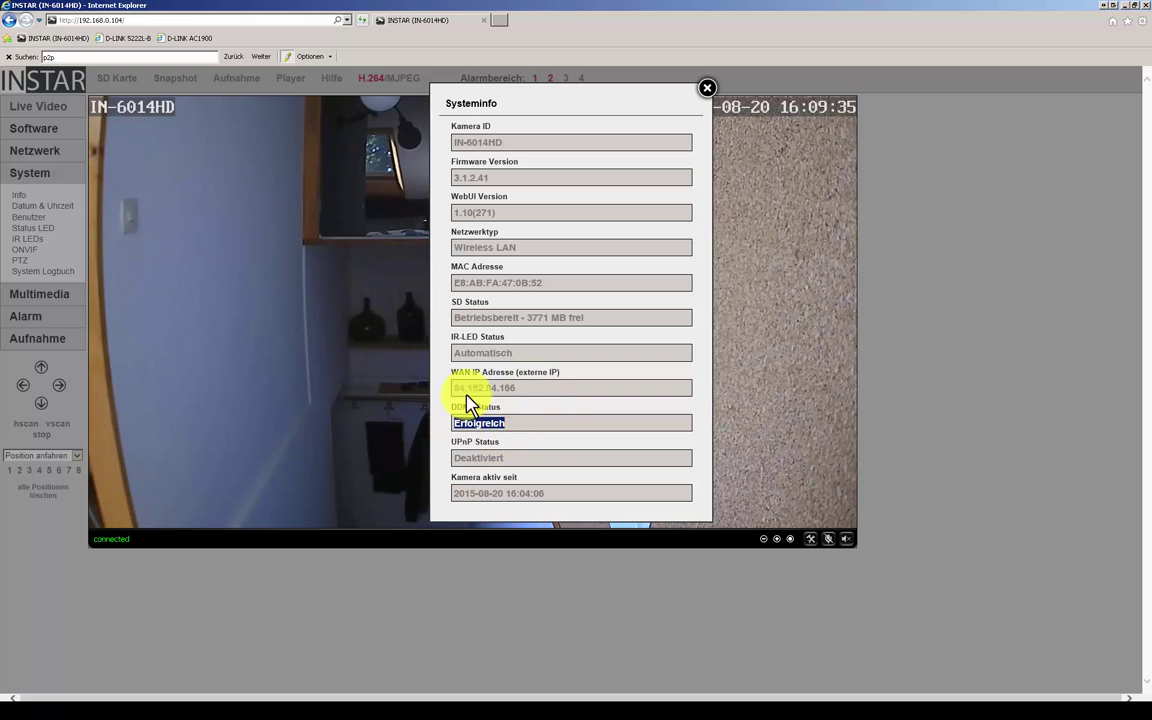
left_click(547, 450)
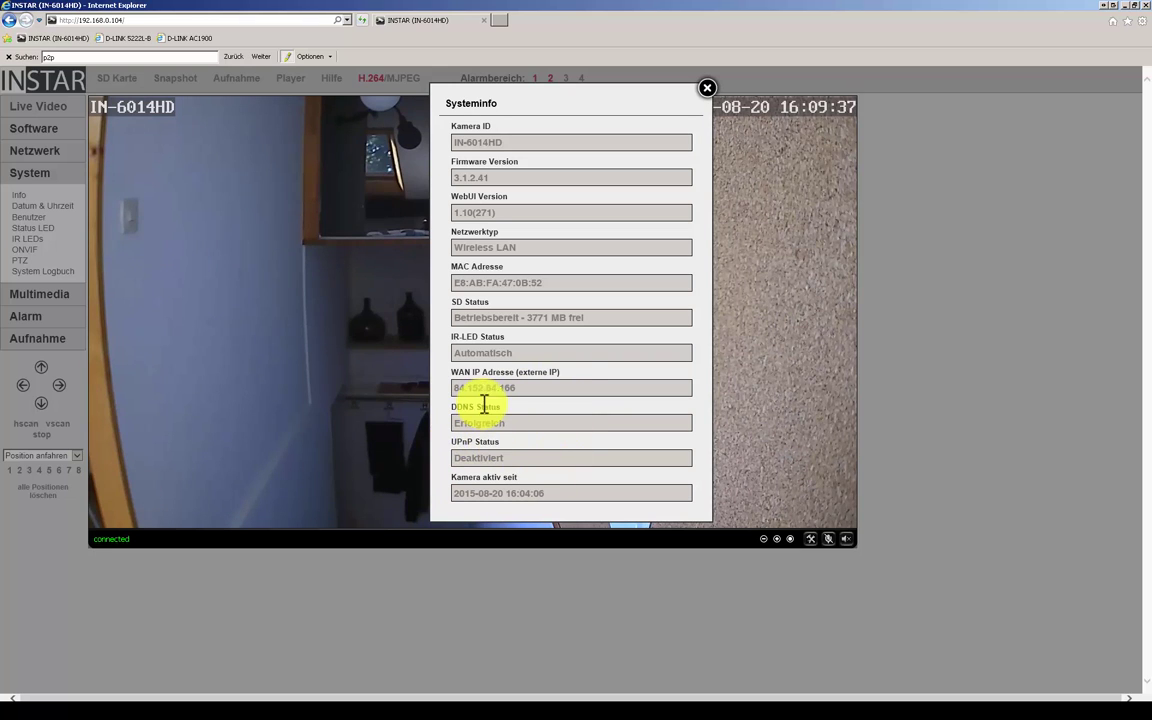
left_click_drag(556, 494, 466, 497)
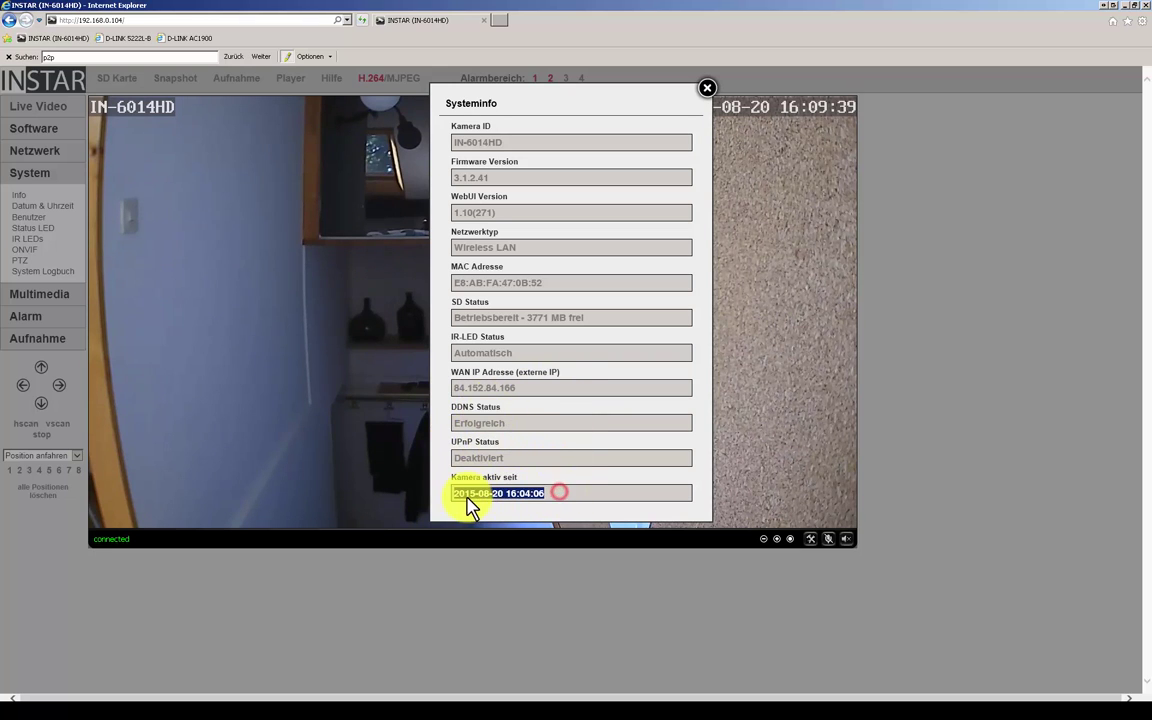
left_click(579, 493)
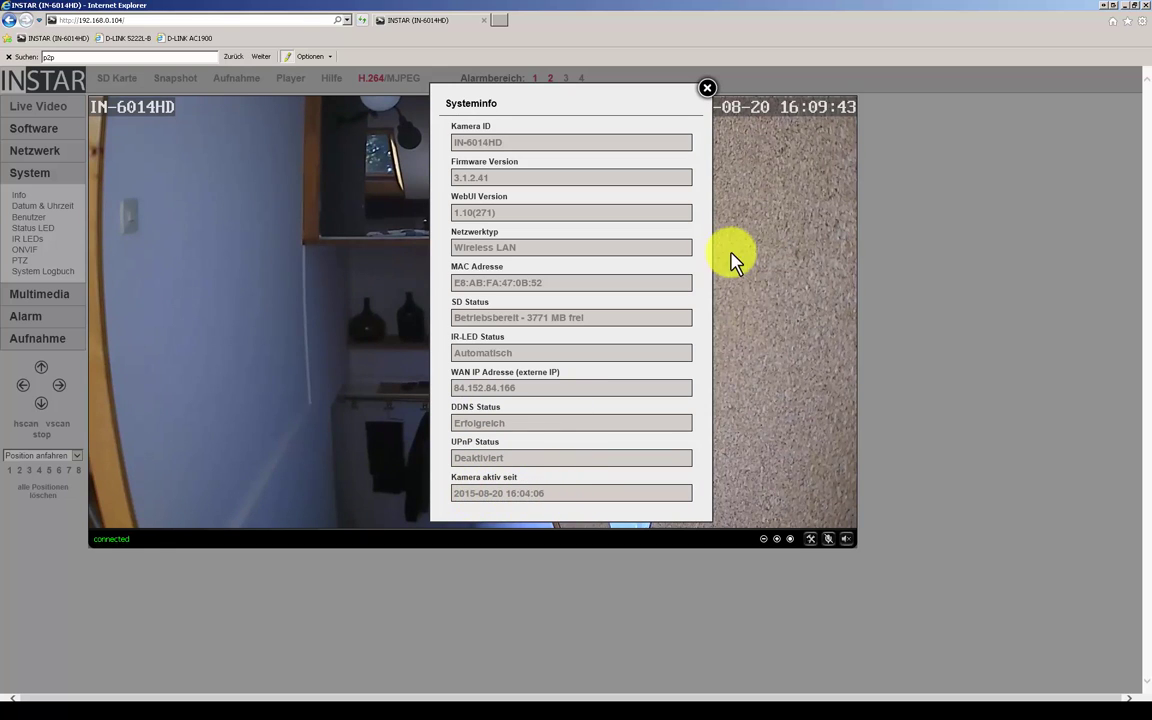
left_click(707, 91)
Step: Set Sommerzeit aktivieren to Ein in the camera's Datum & Uhrzeit settings
left_click(62, 206)
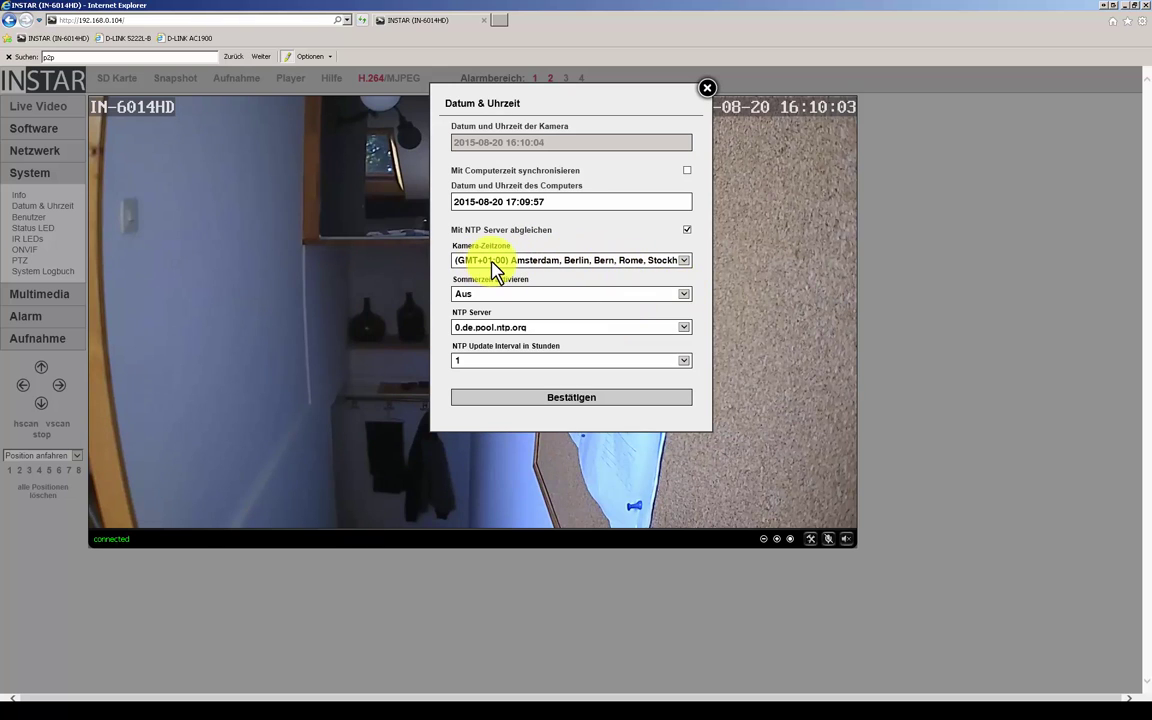
left_click(683, 294)
left_click(605, 283)
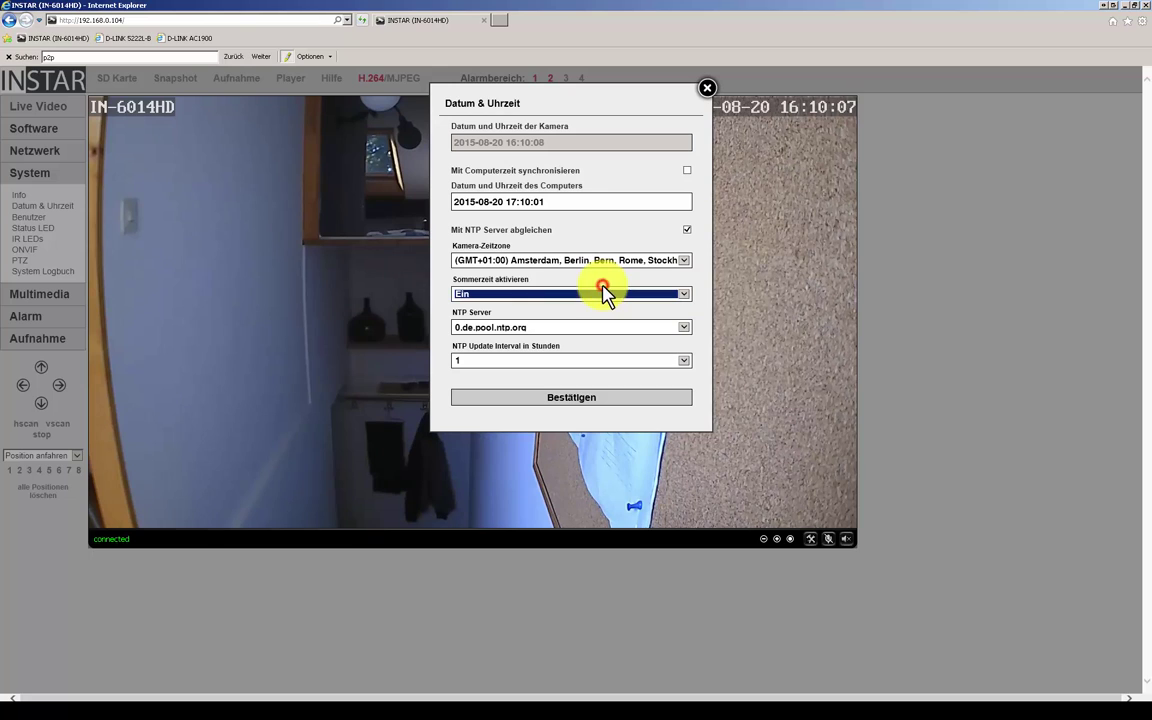
Step: Select 0.de.pool.ntp.org as NTP server with a 1-hour update interval, confirm the date and time settings, and close them
left_click(684, 328)
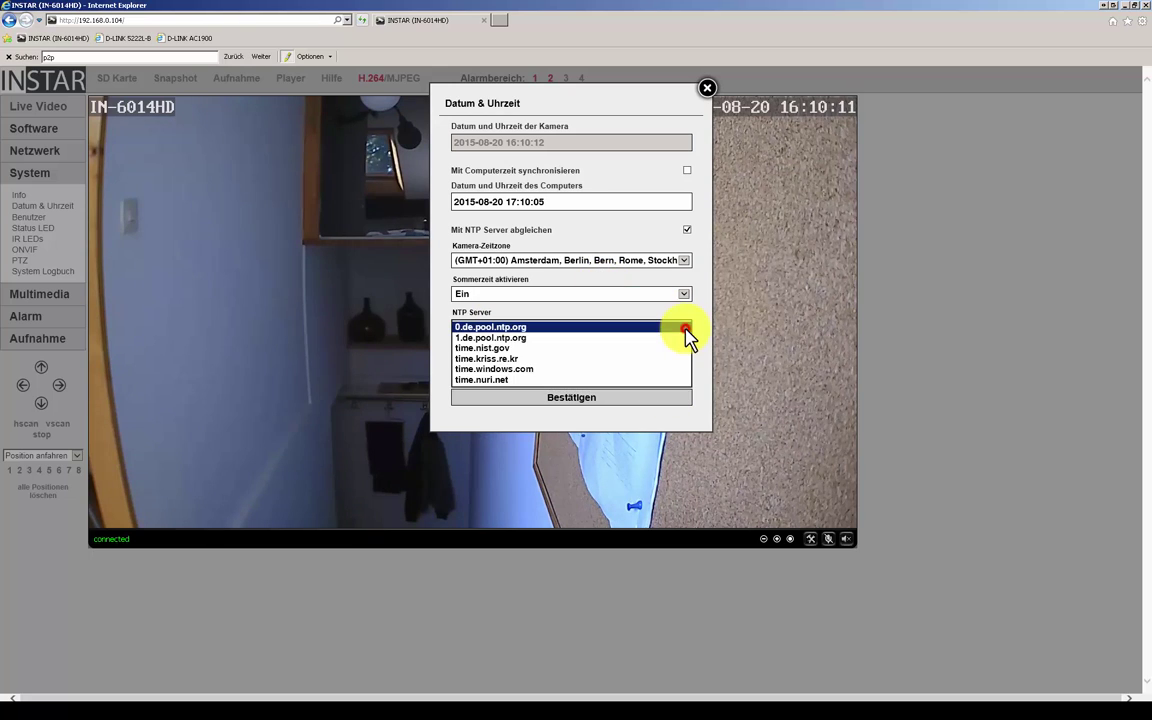
left_click(627, 326)
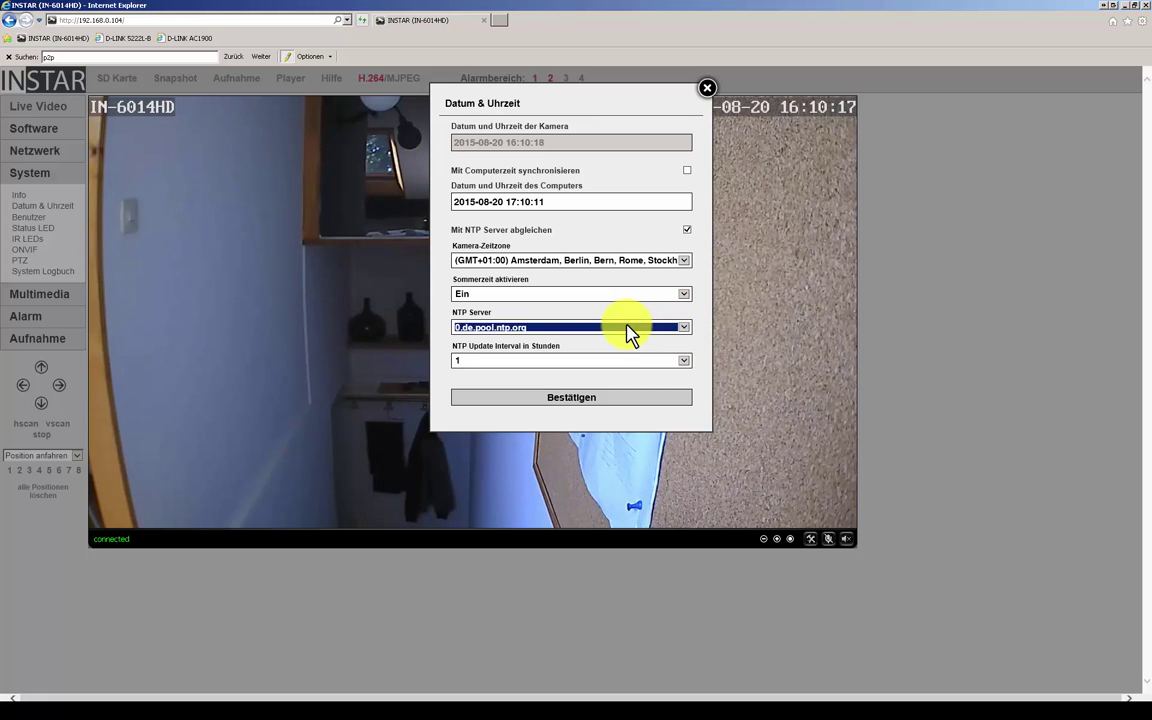
left_click(683, 361)
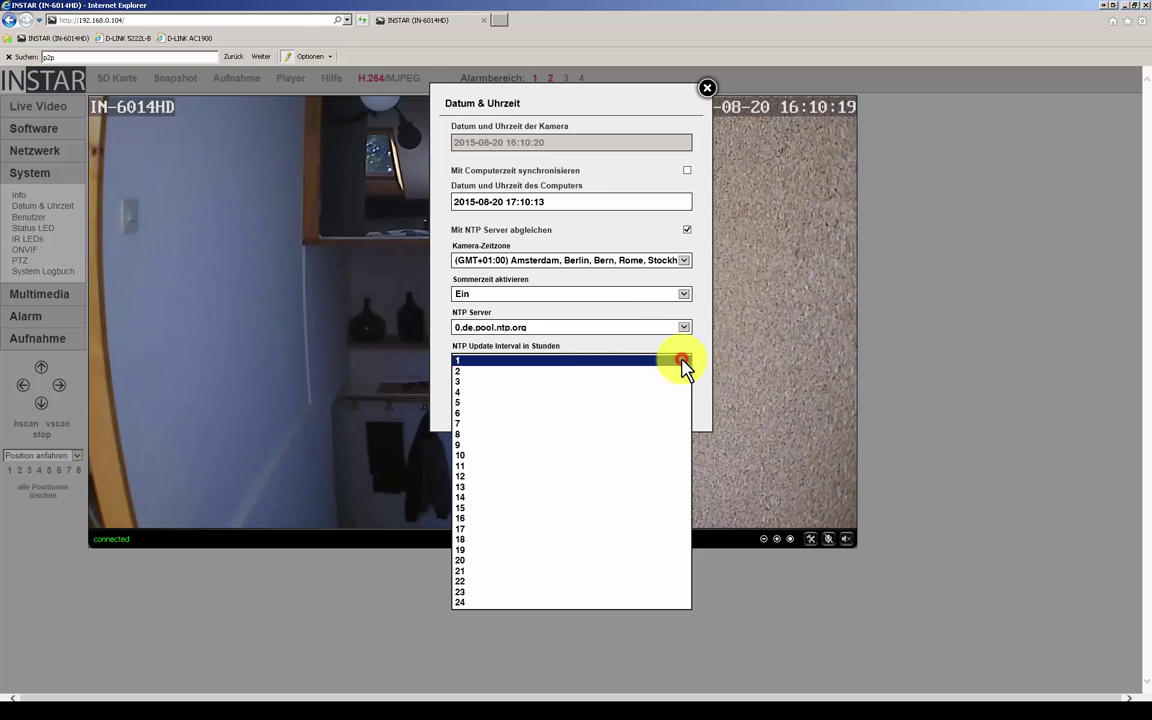
left_click(648, 364)
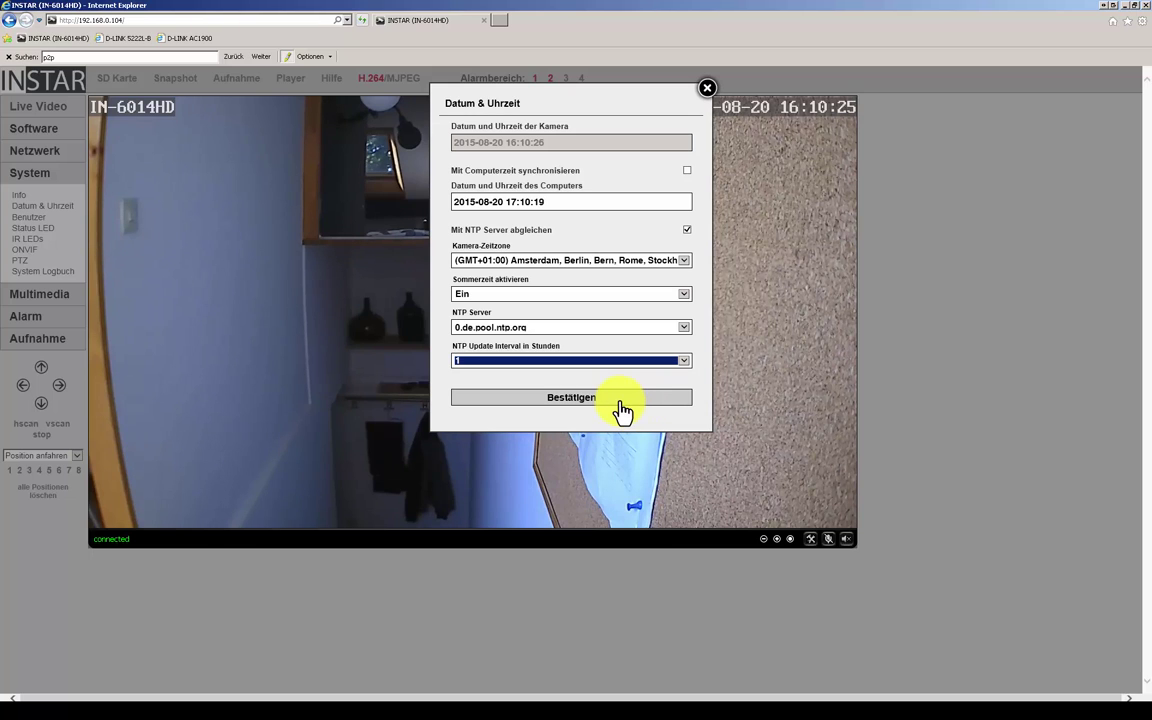
left_click(620, 404)
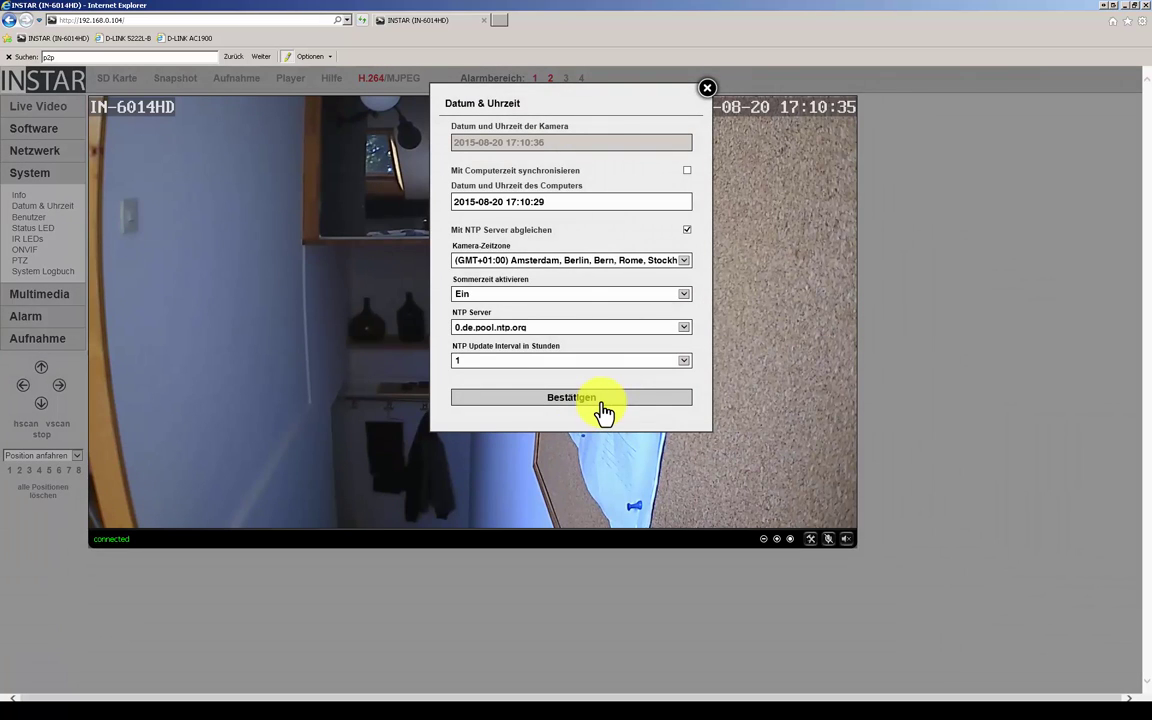
left_click(707, 92)
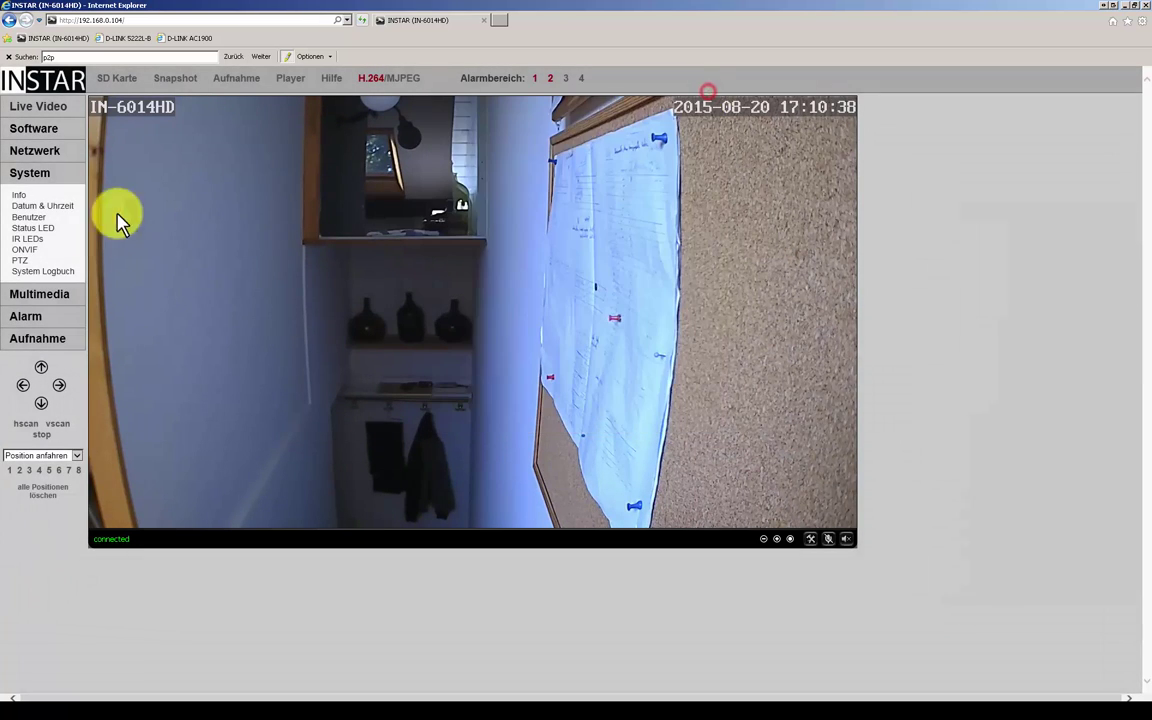
Step: Examine the administrator, user and viewer accounts and the permitted special characters in the user management, and close it
left_click(37, 219)
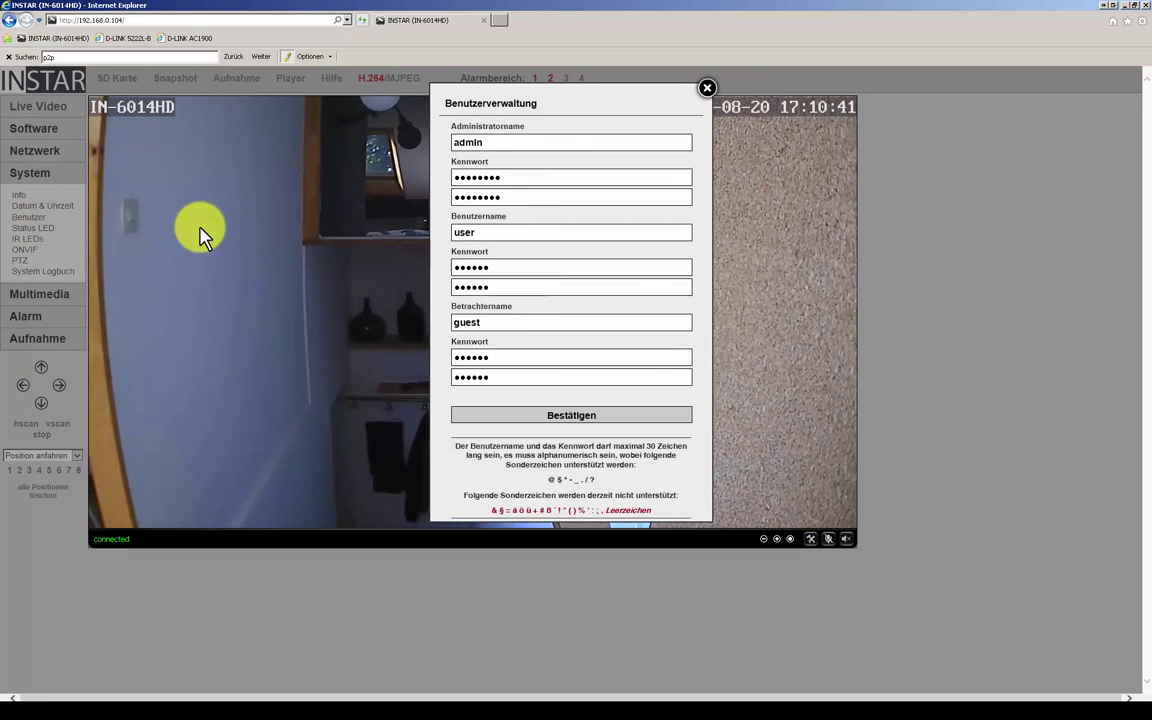
double_click(492, 143)
double_click(476, 232)
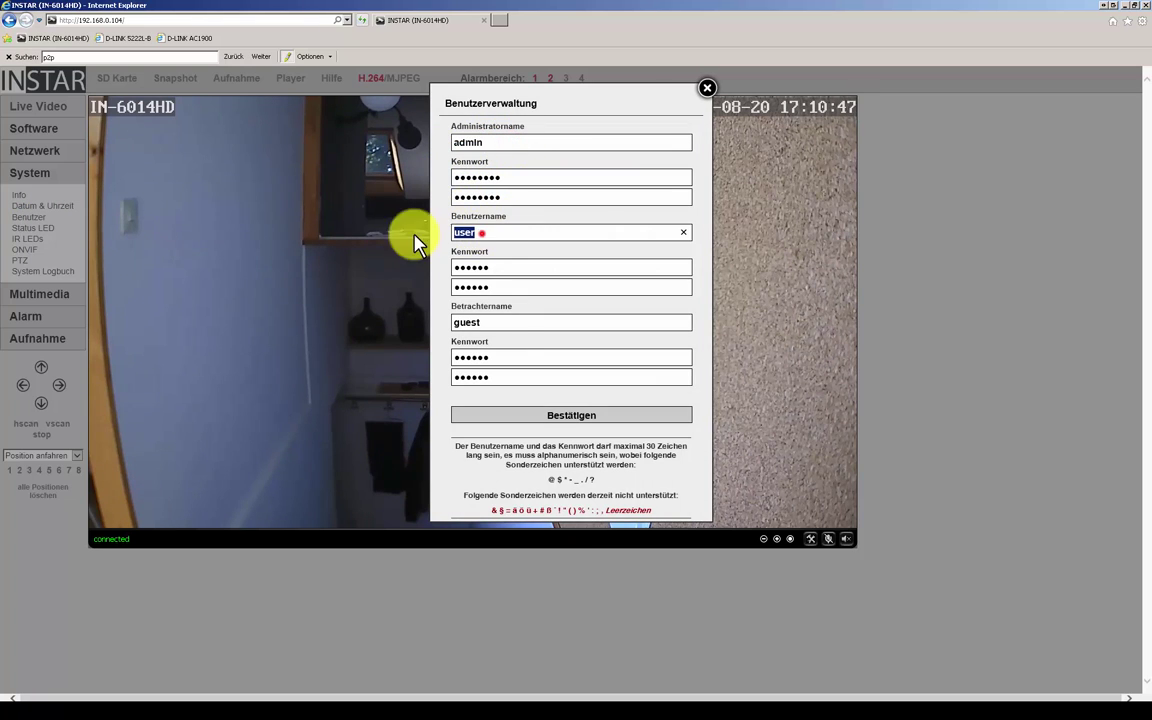
double_click(490, 323)
left_click(645, 471)
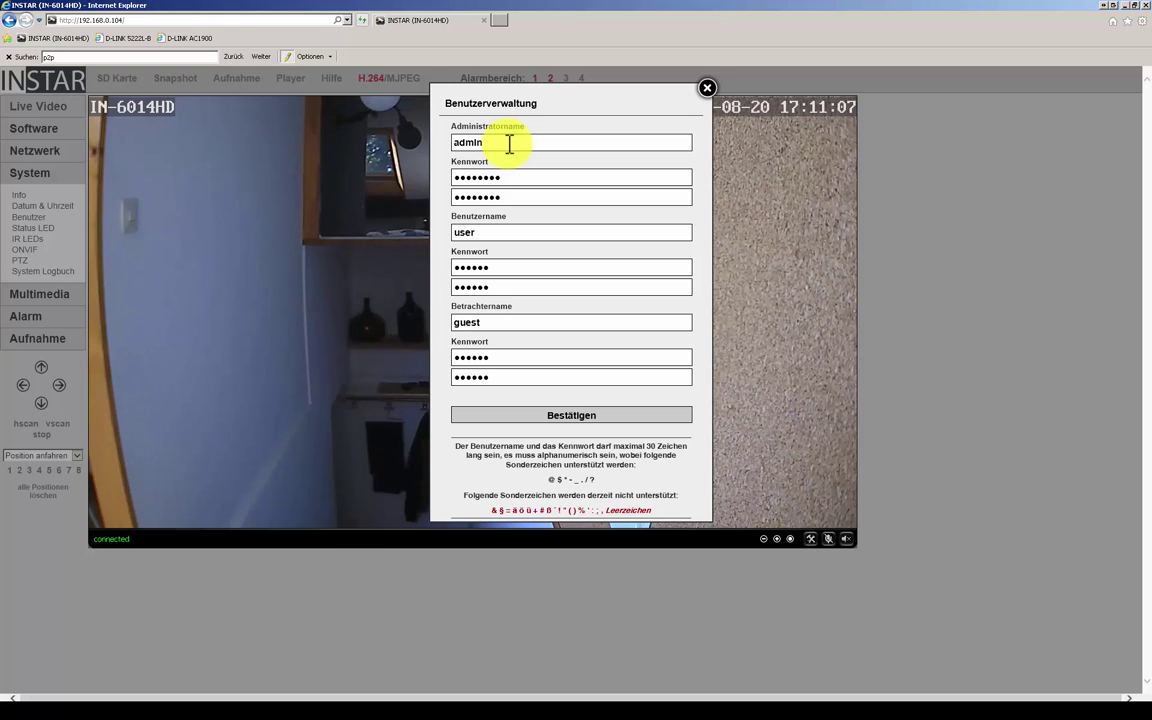
left_click(707, 88)
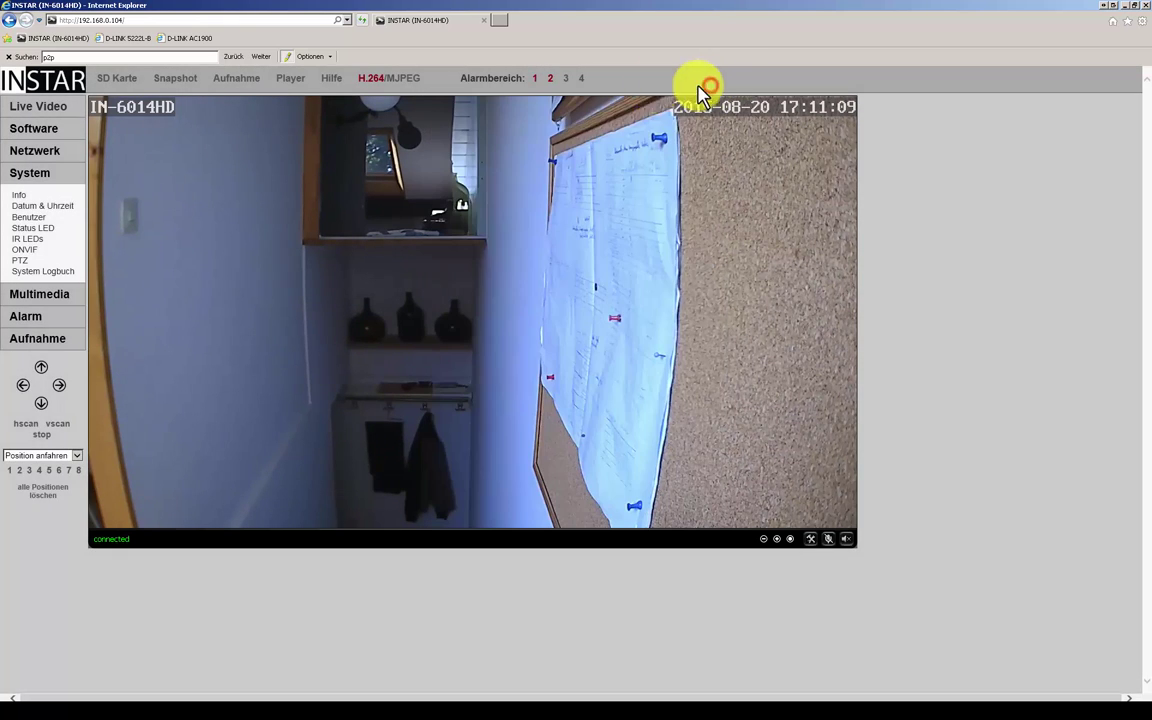
Step: Set the Status LED to Deaktiviert, confirm the change, and close the Status LED settings
left_click(34, 232)
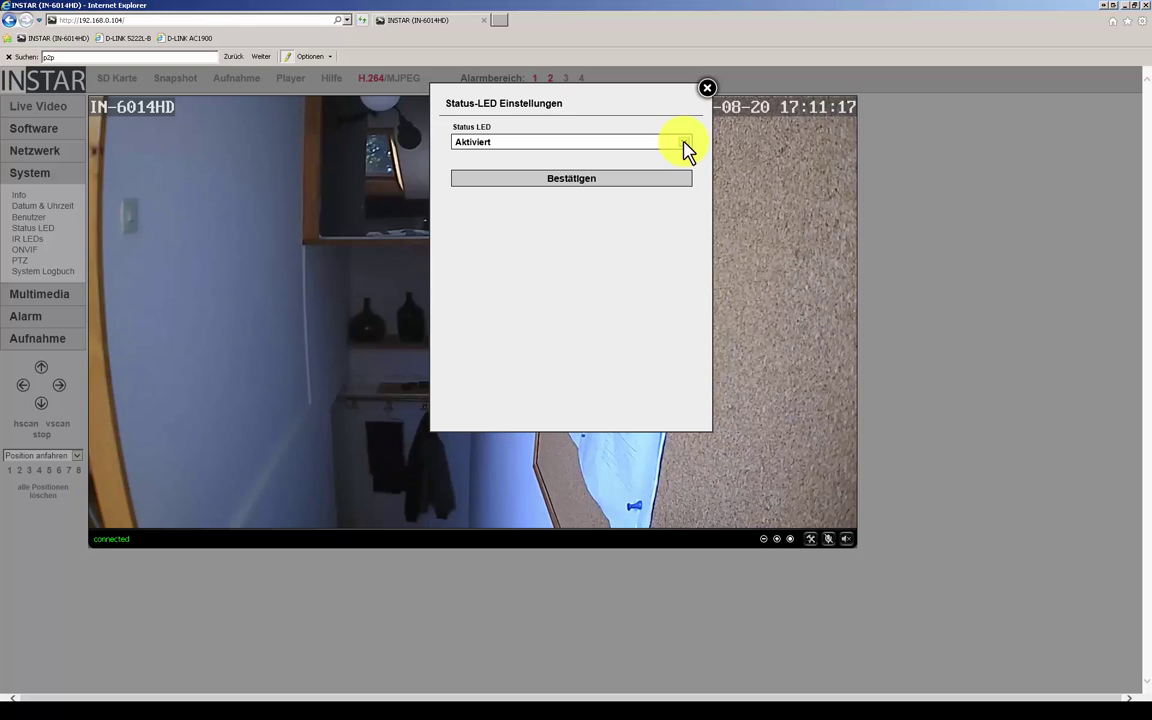
left_click(685, 145)
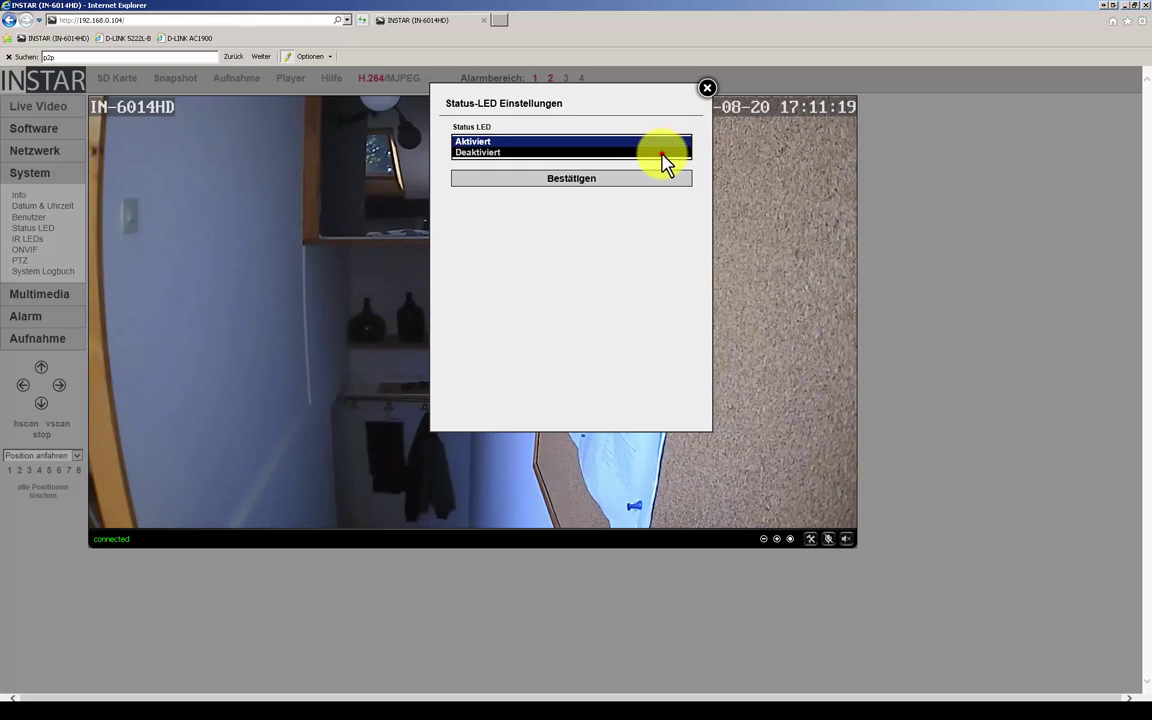
left_click(663, 153)
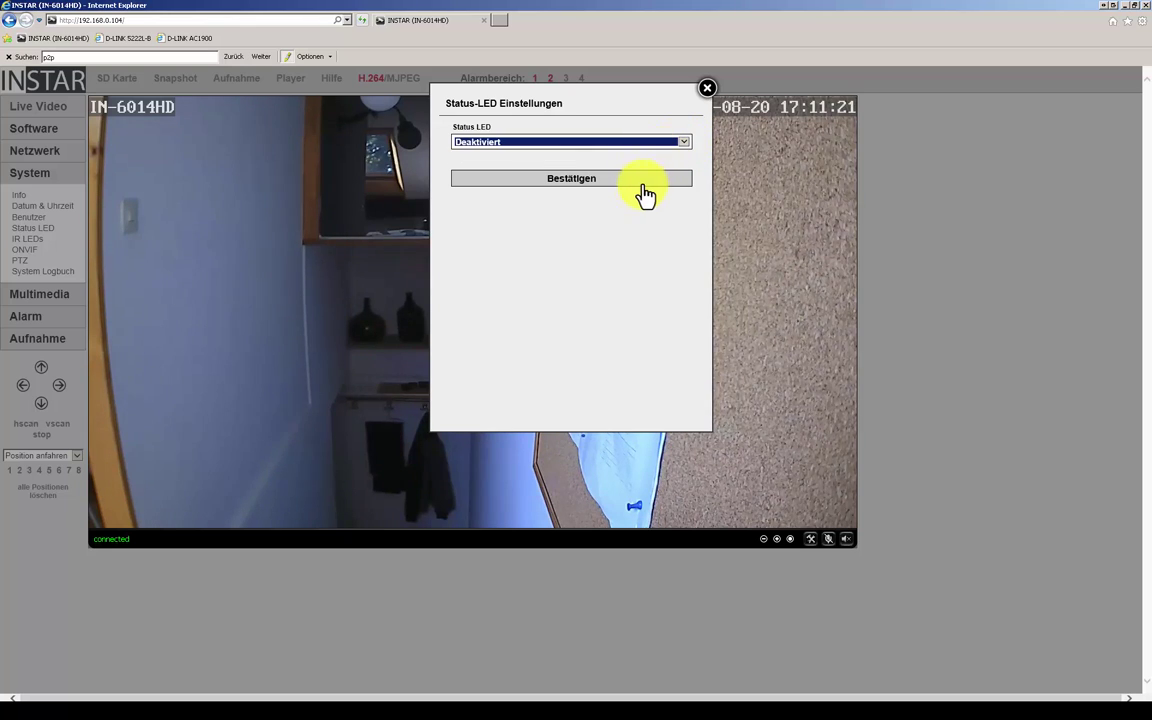
left_click(572, 186)
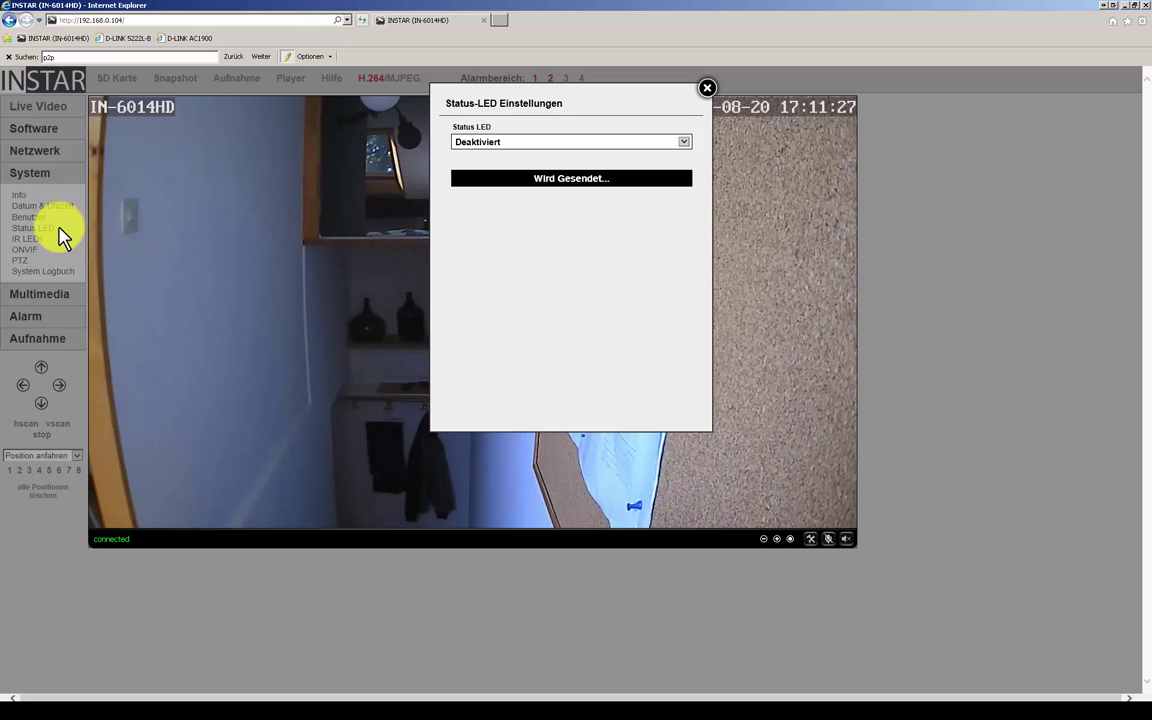
left_click(707, 88)
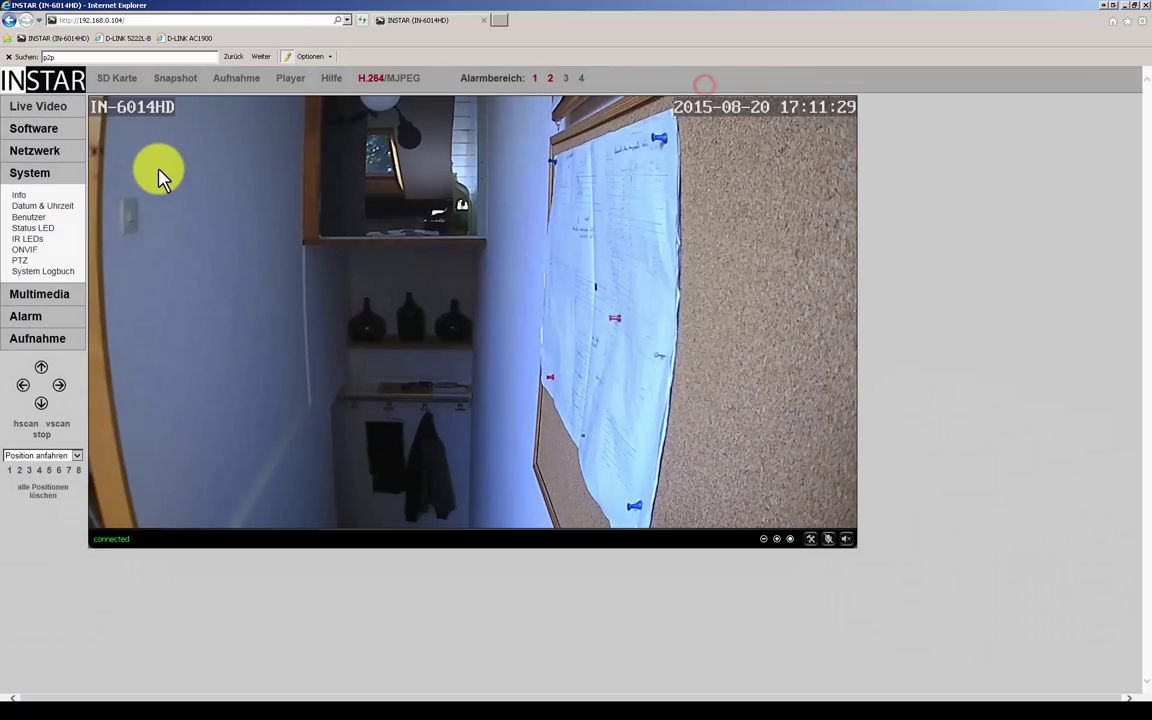
Step: Examine the Infrarot LED Status options and the schedule for switching the IR LEDs in the IR-LED settings, and close them
left_click(31, 240)
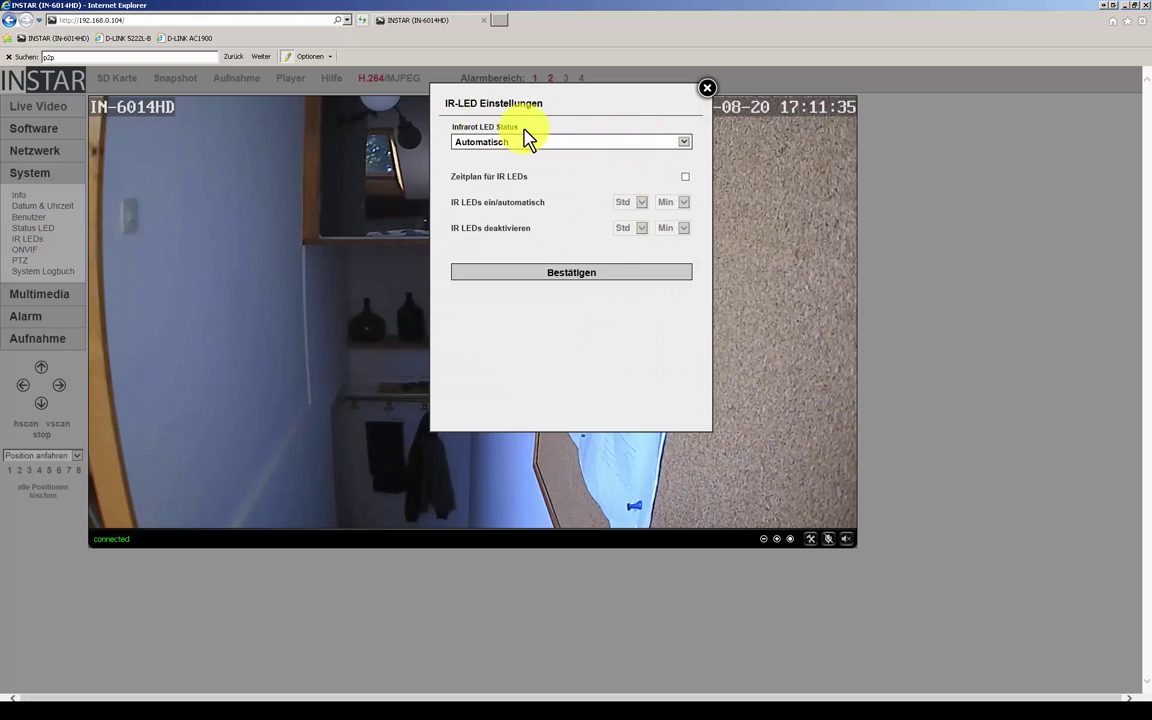
left_click(684, 143)
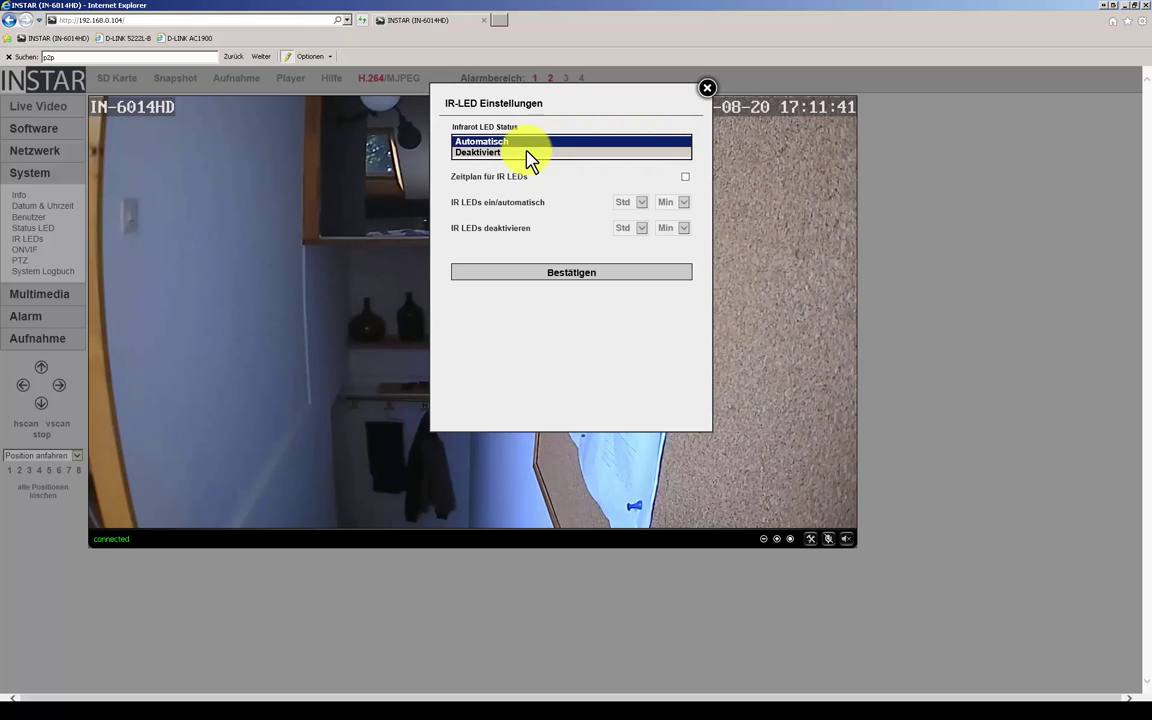
left_click(555, 198)
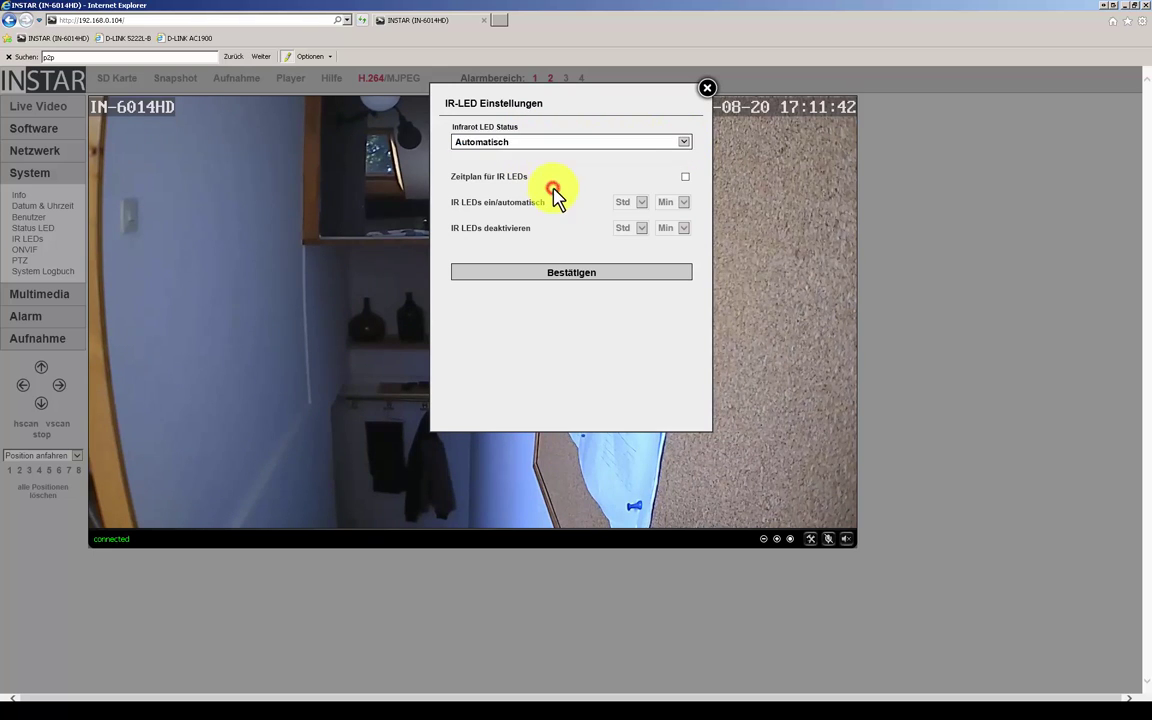
left_click(685, 177)
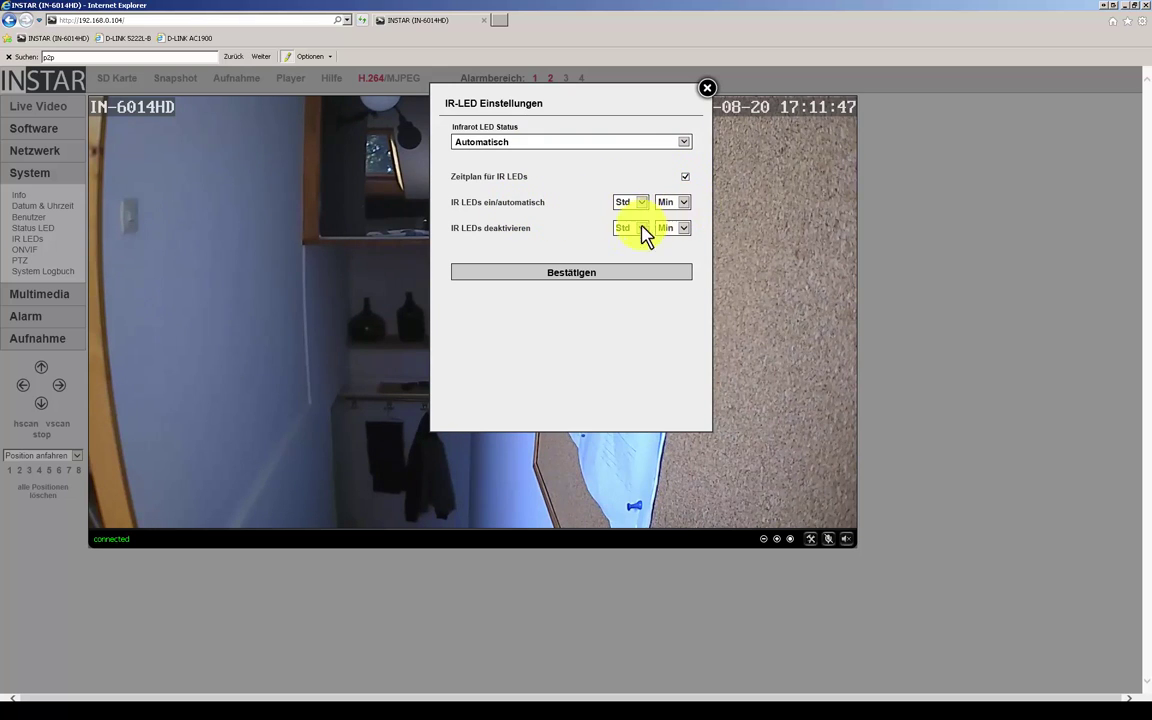
left_click(685, 177)
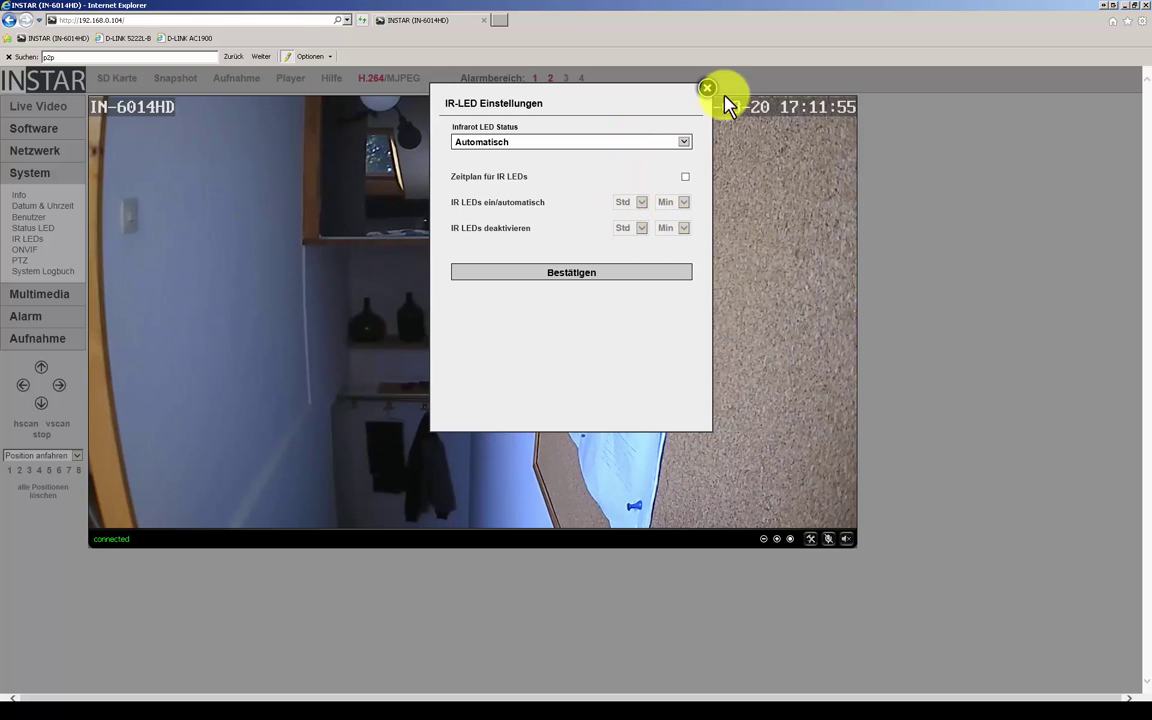
left_click(550, 281)
left_click(708, 97)
Step: Examine the ONVIF protocol, port and authentication options in the ONVIF configuration, and close it
left_click(36, 250)
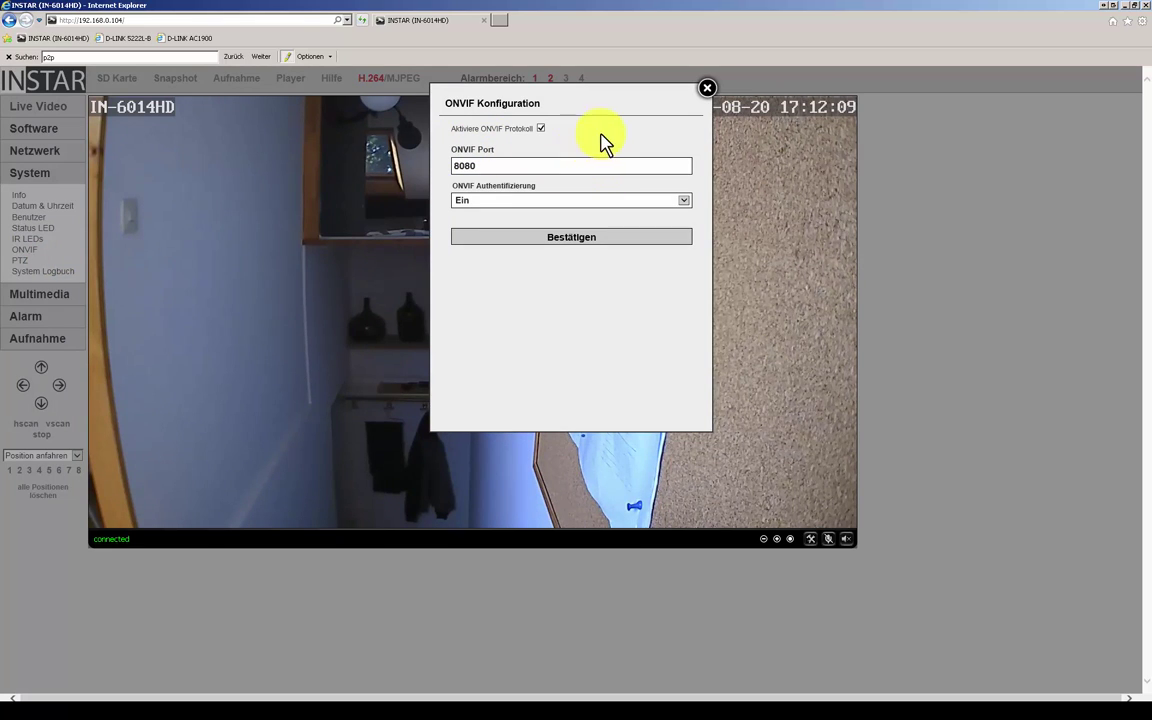
left_click(687, 204)
left_click(689, 211)
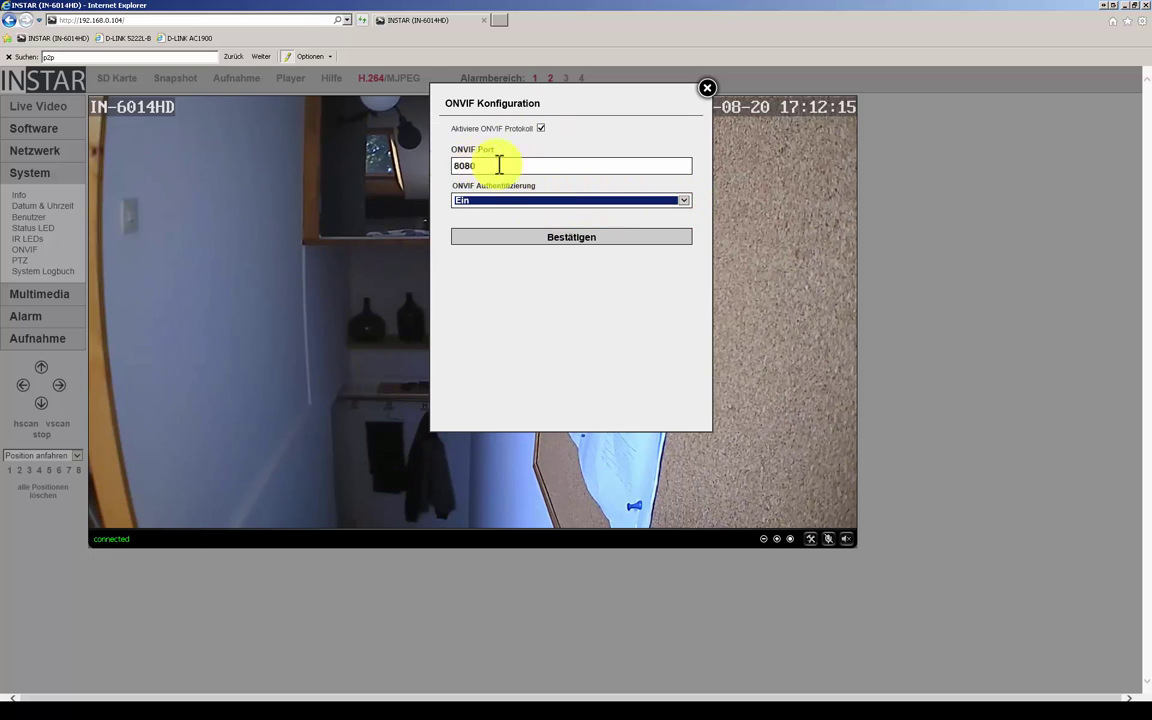
left_click(706, 91)
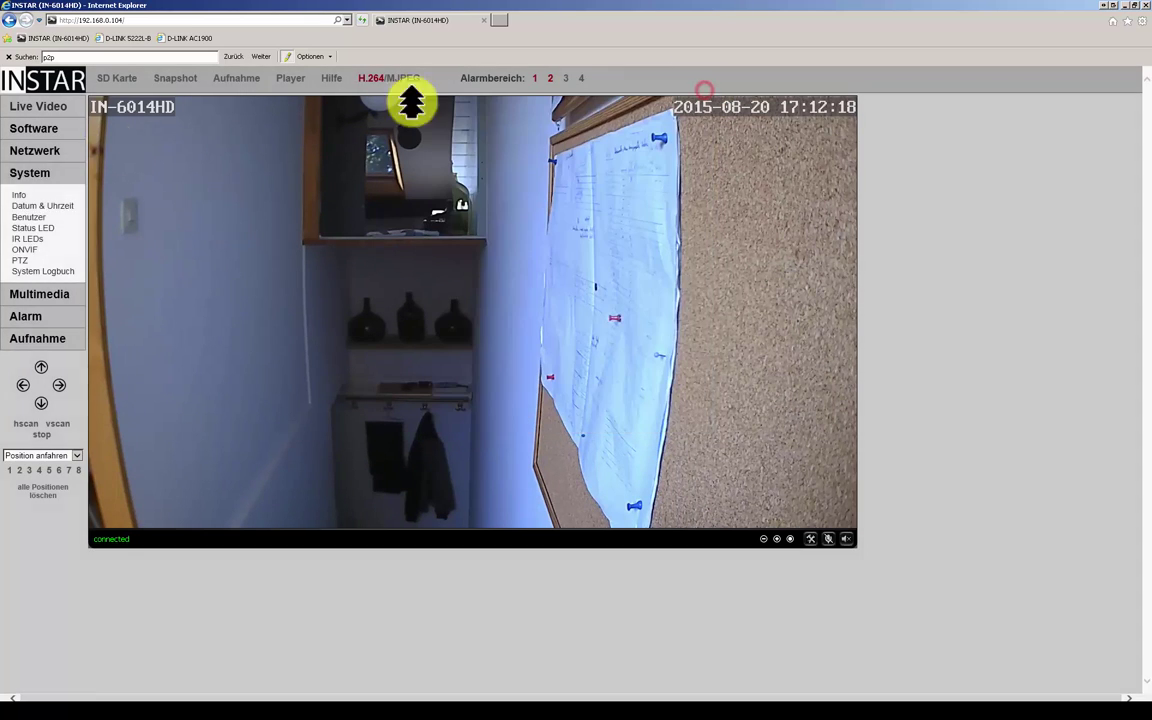
Step: Examine the Justagefahrt & Positionen, Kein Alarm durch Steuerung and horizontal speed options in the PTZ settings
left_click(19, 261)
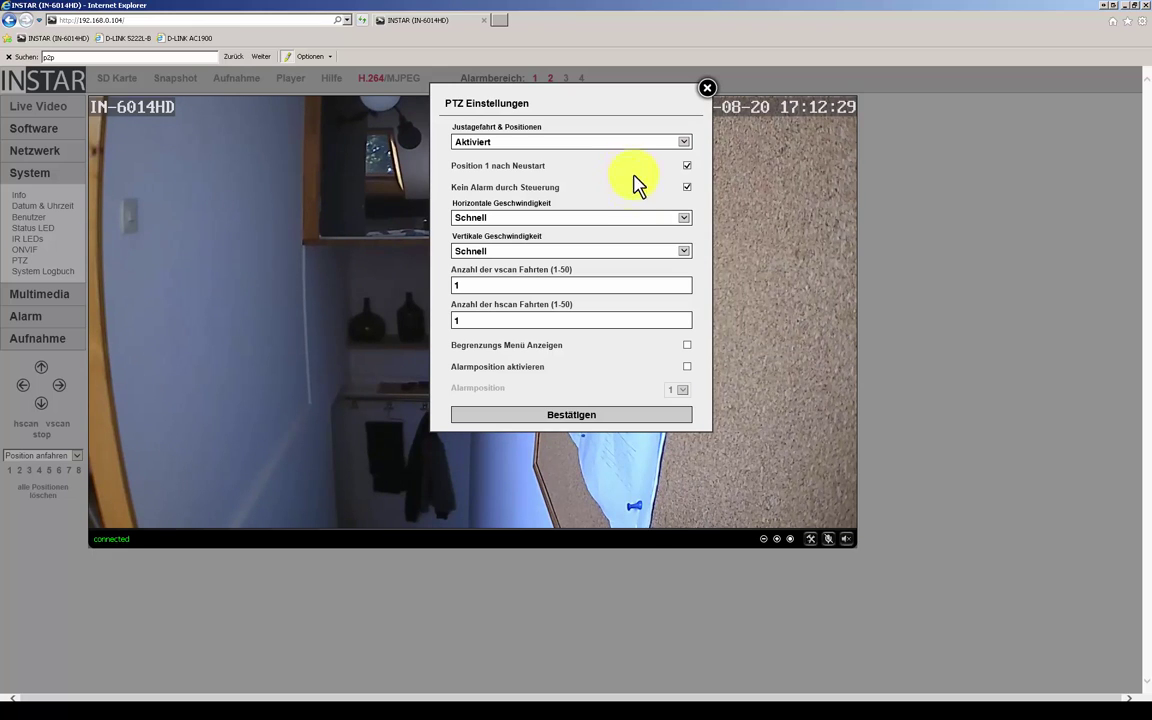
left_click(684, 142)
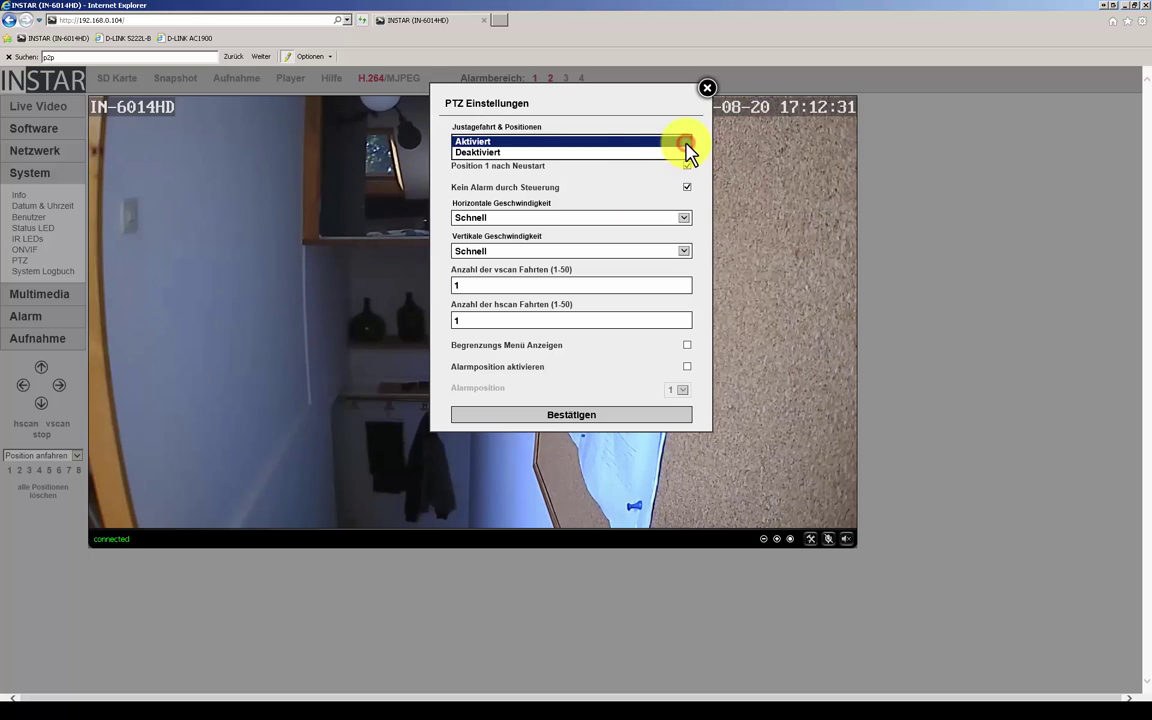
left_click(634, 199)
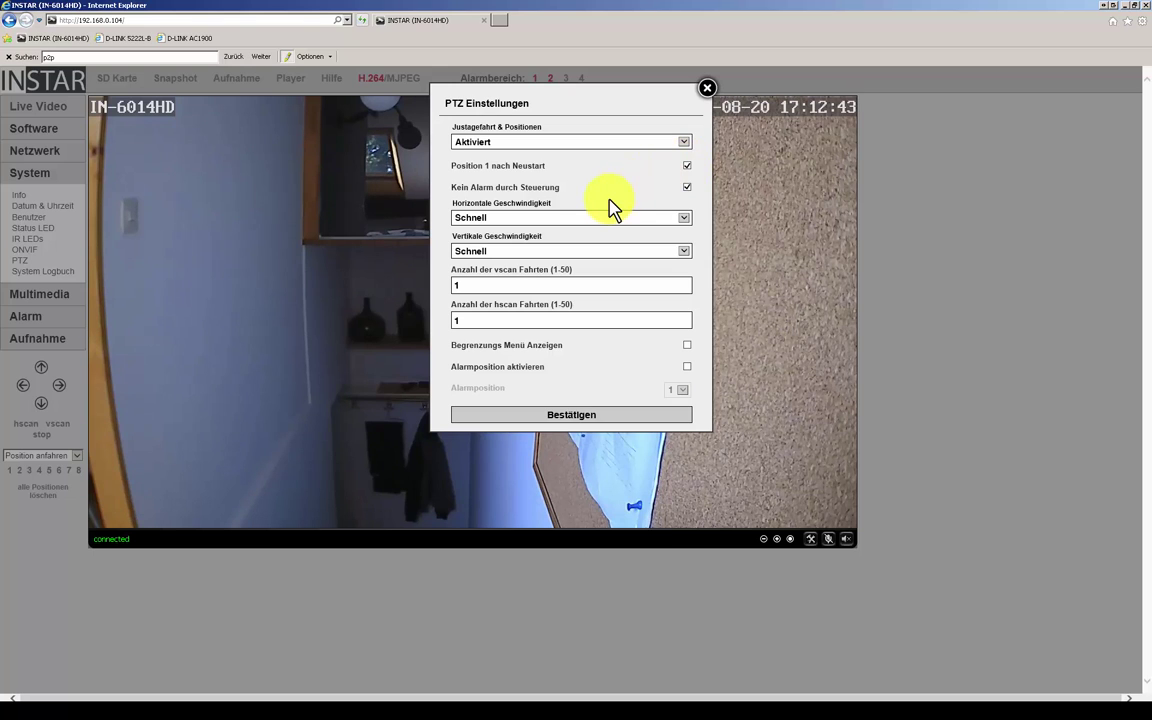
left_click(687, 189)
left_click(687, 189)
left_click(686, 218)
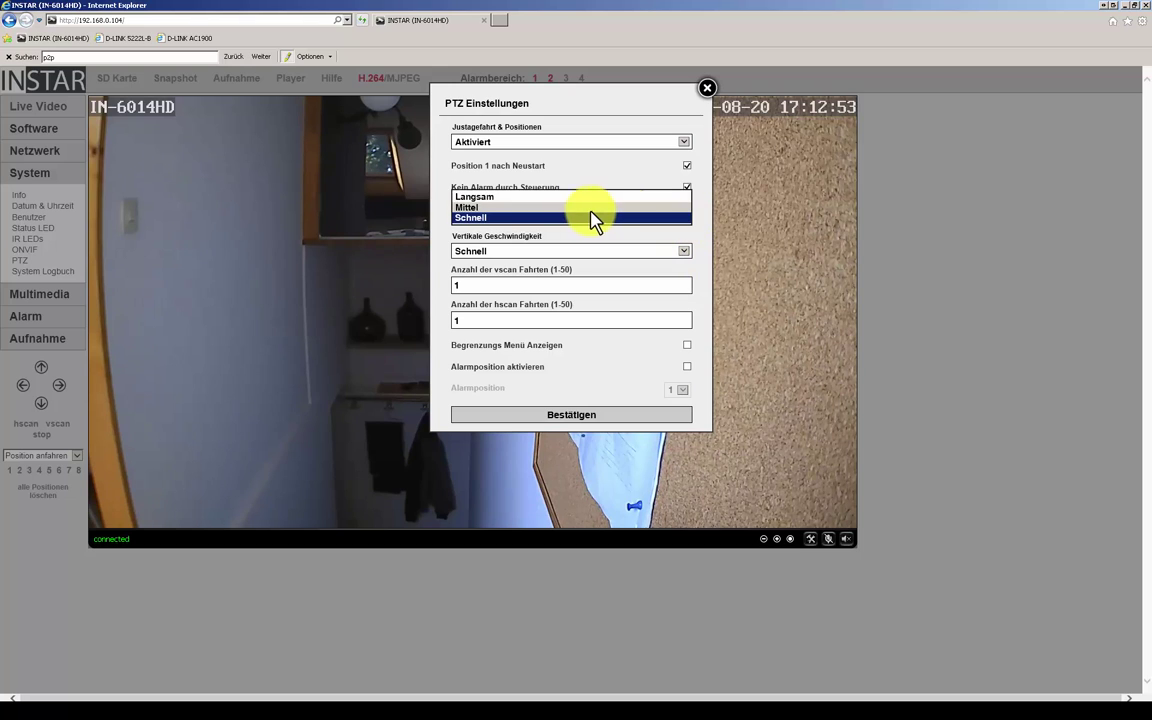
left_click(530, 218)
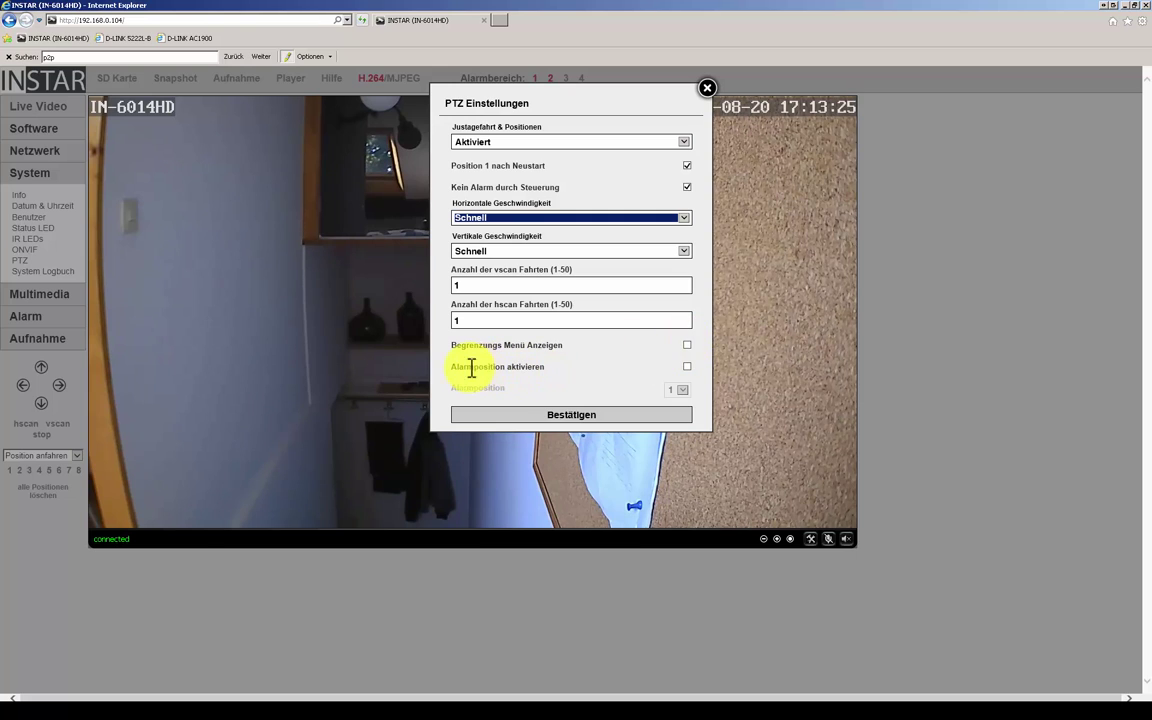
Step: Enable the alarm position temporarily to view its selectable positions, disable it again, and close the PTZ settings
left_click(687, 368)
left_click(685, 391)
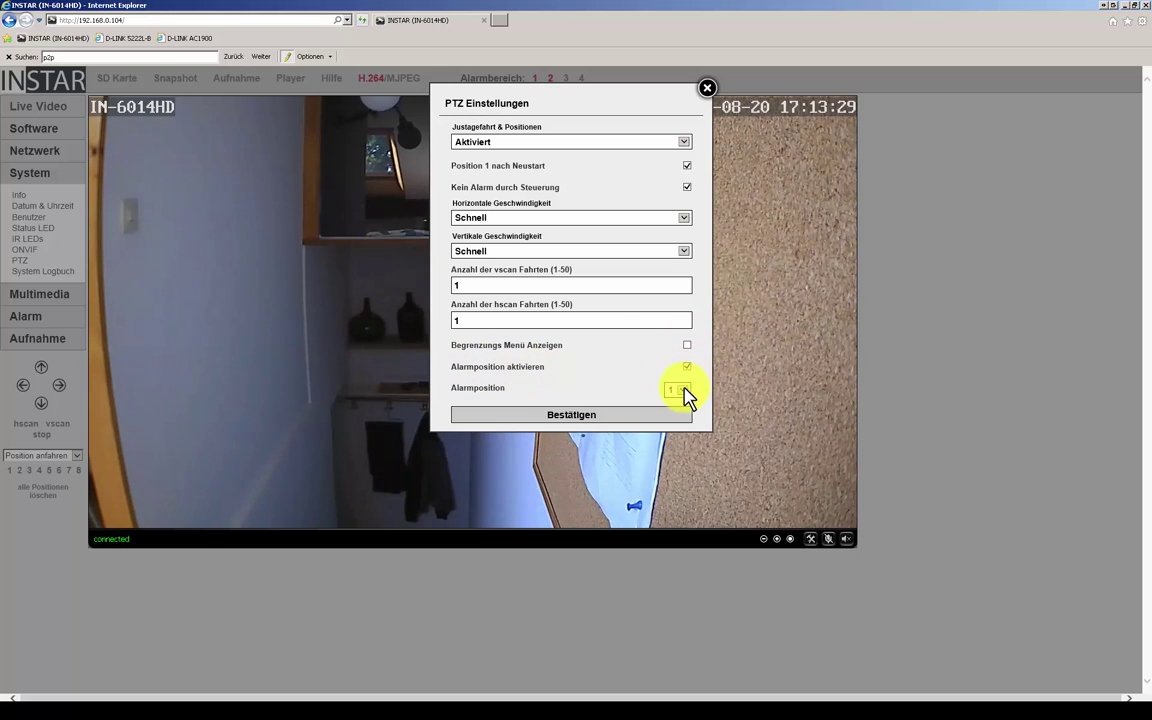
left_click(685, 391)
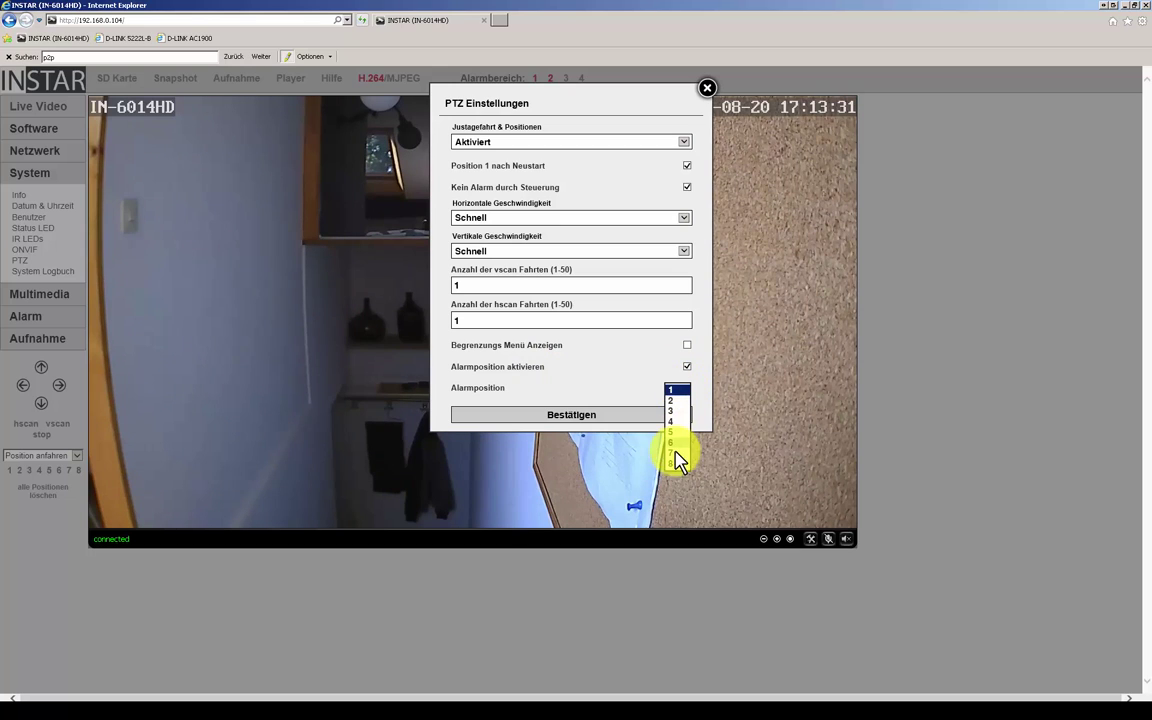
left_click(611, 393)
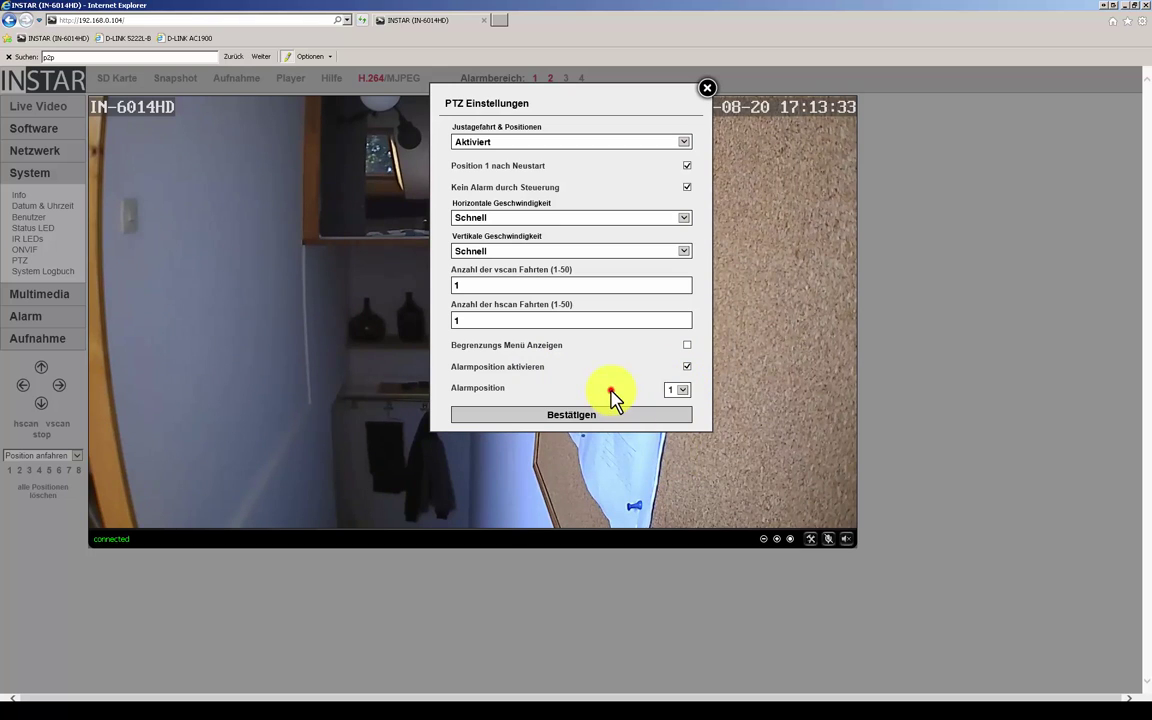
left_click(687, 366)
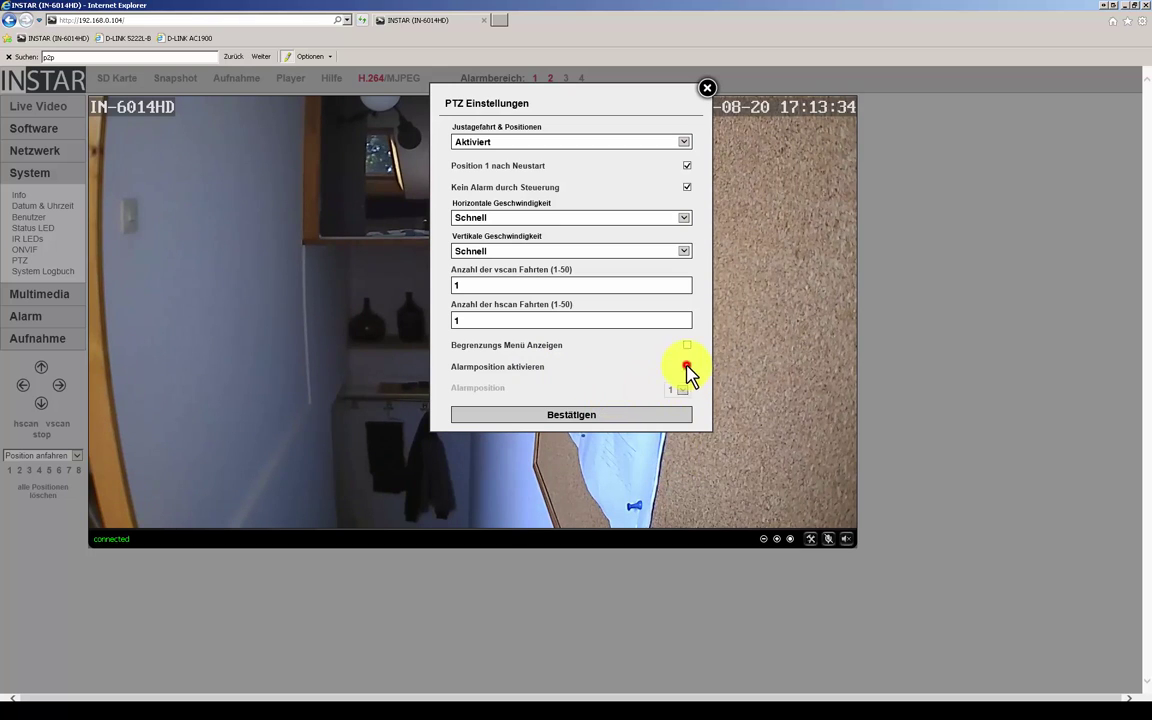
left_click(707, 89)
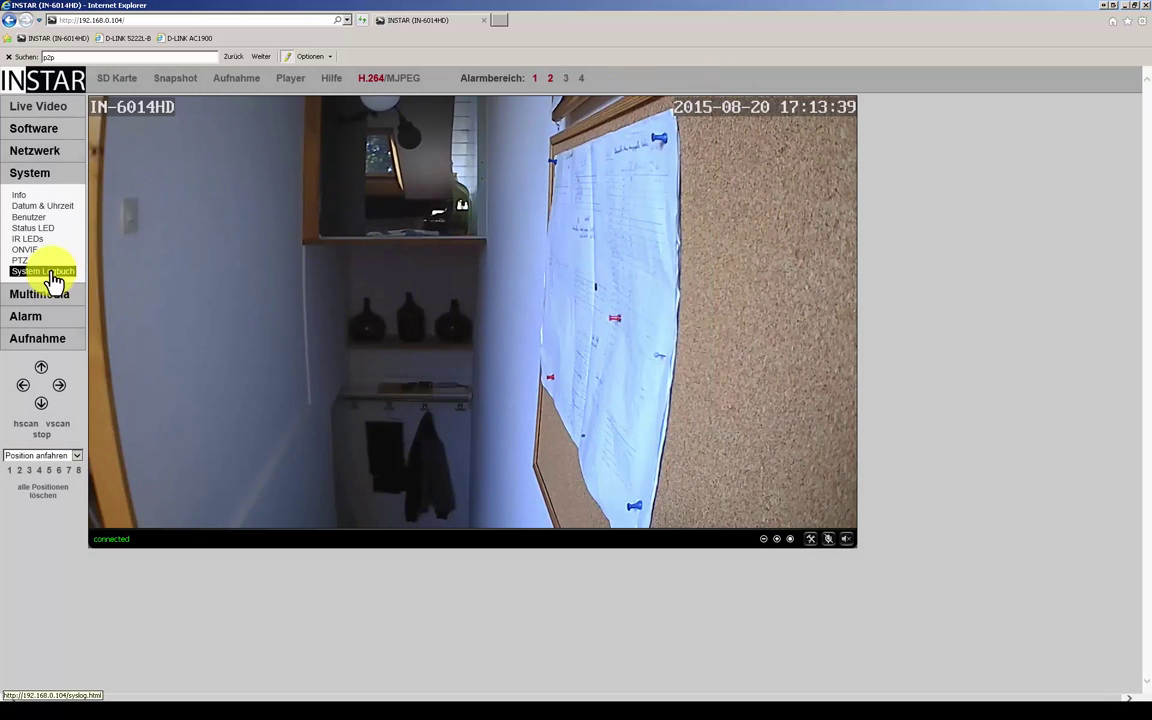
Step: Read the entries in the camera's System Logbuch and close it
left_click(45, 271)
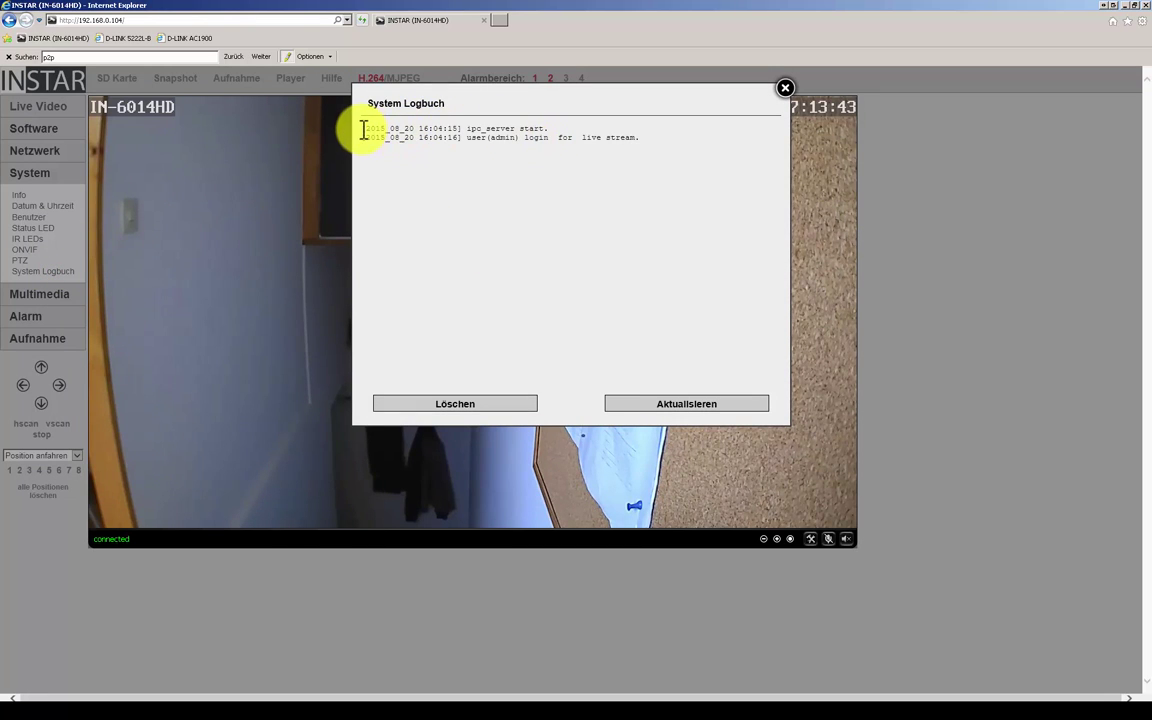
left_click_drag(363, 130, 630, 141)
left_click(573, 128)
left_click(372, 137)
left_click(699, 175)
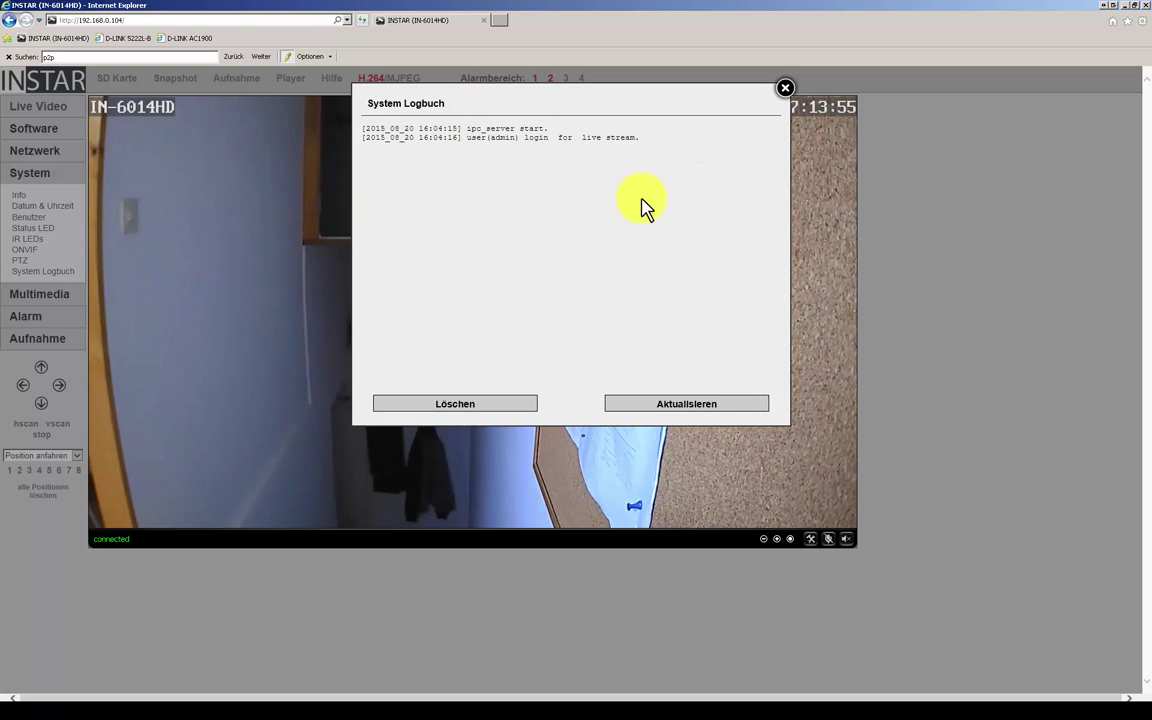
left_click(785, 88)
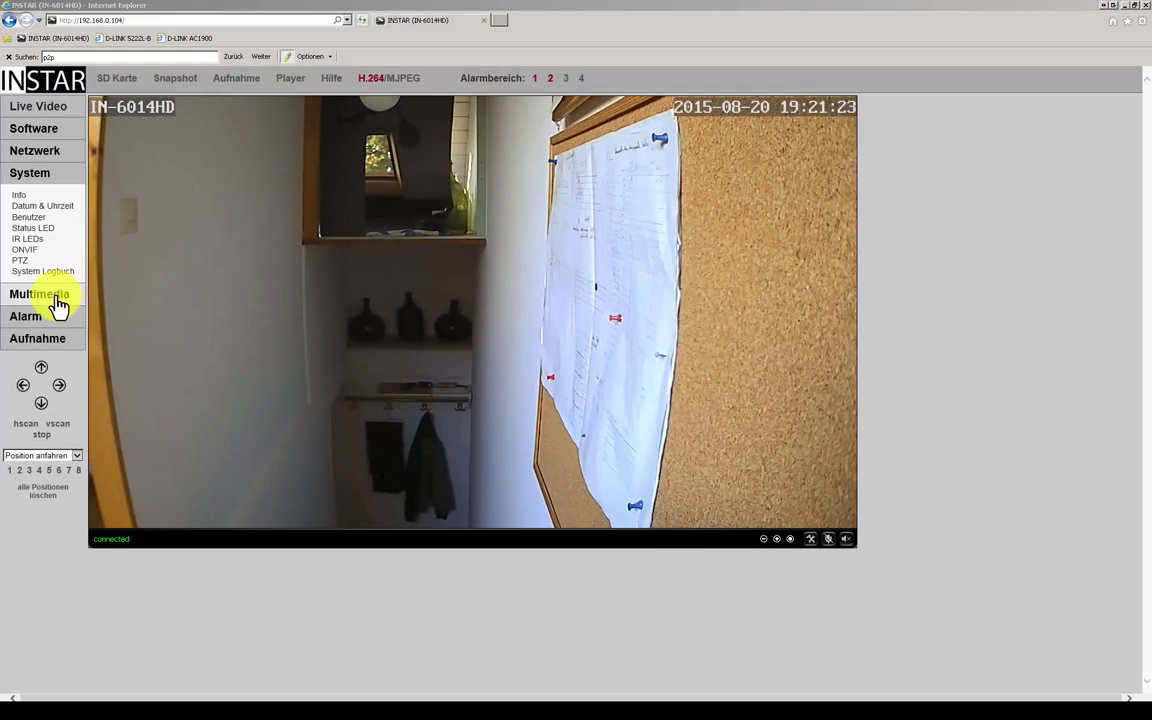
Step: Examine the input and output volume and the Alarmton aktivieren option in the multimedia audio settings, and close them
left_click(68, 296)
left_click(17, 218)
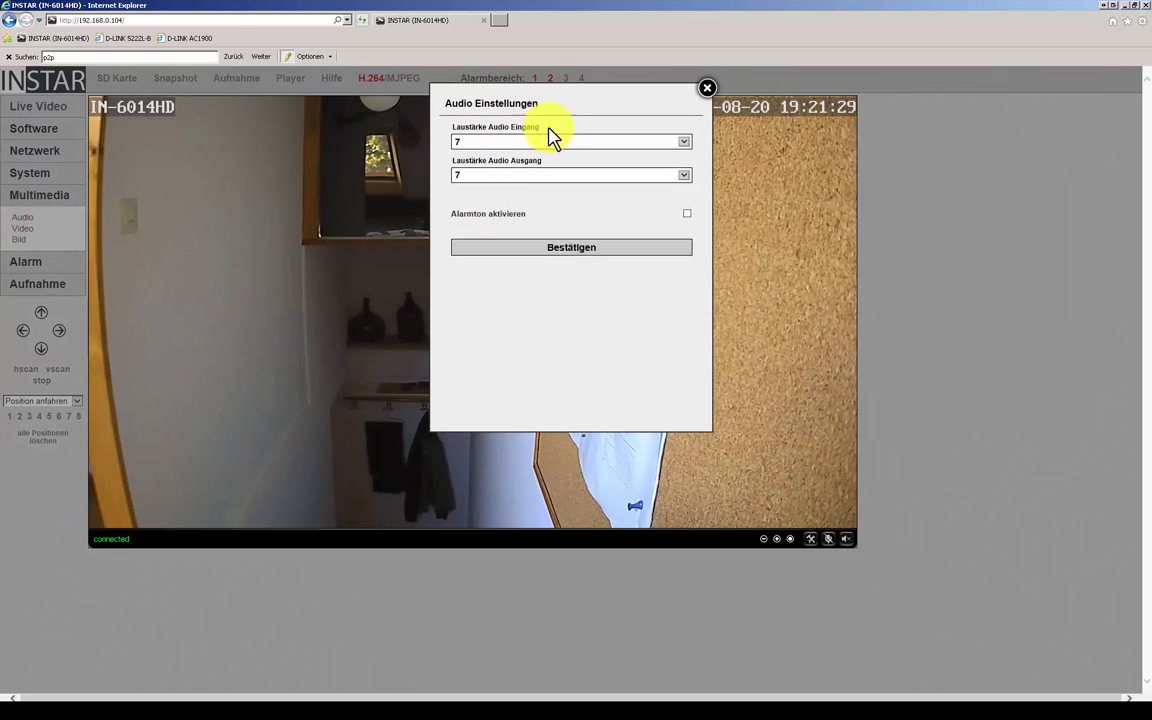
left_click(684, 149)
left_click(684, 149)
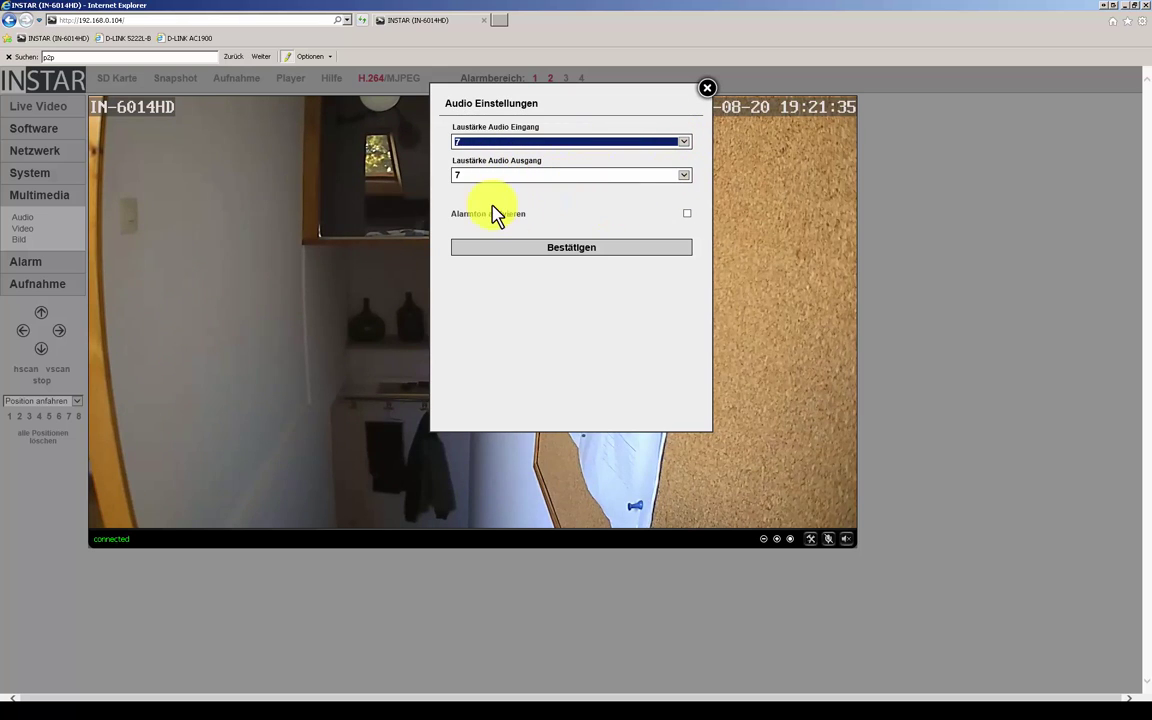
left_click_drag(453, 215, 527, 213)
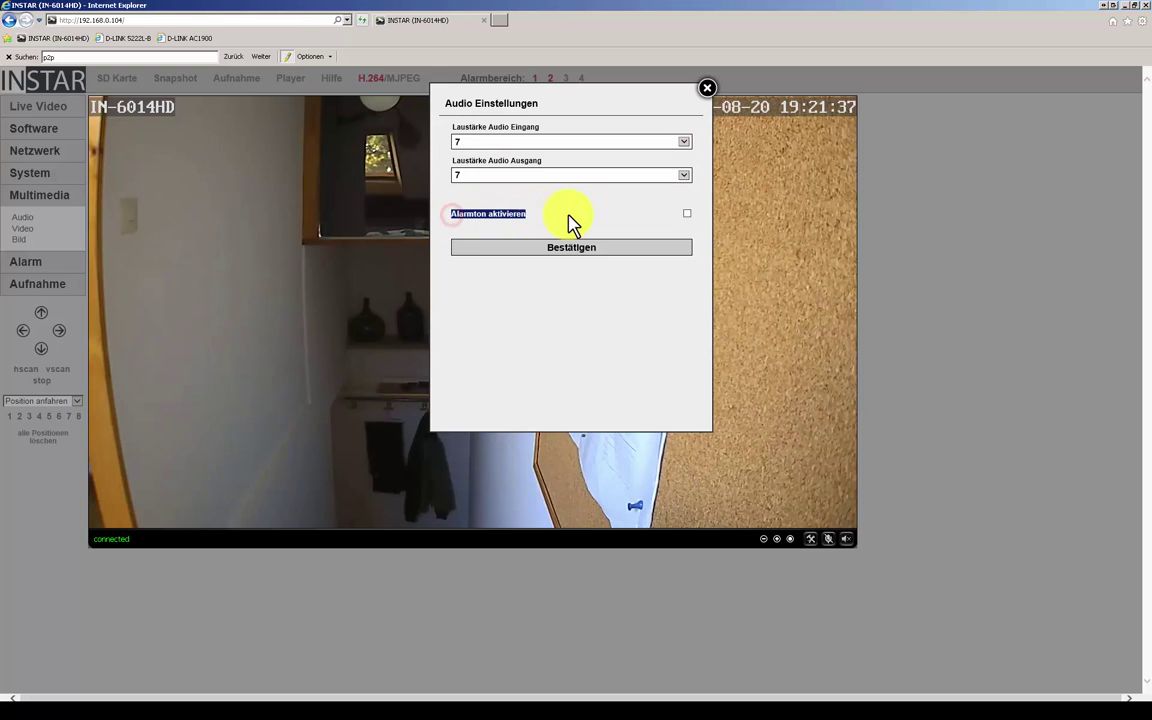
left_click(568, 216)
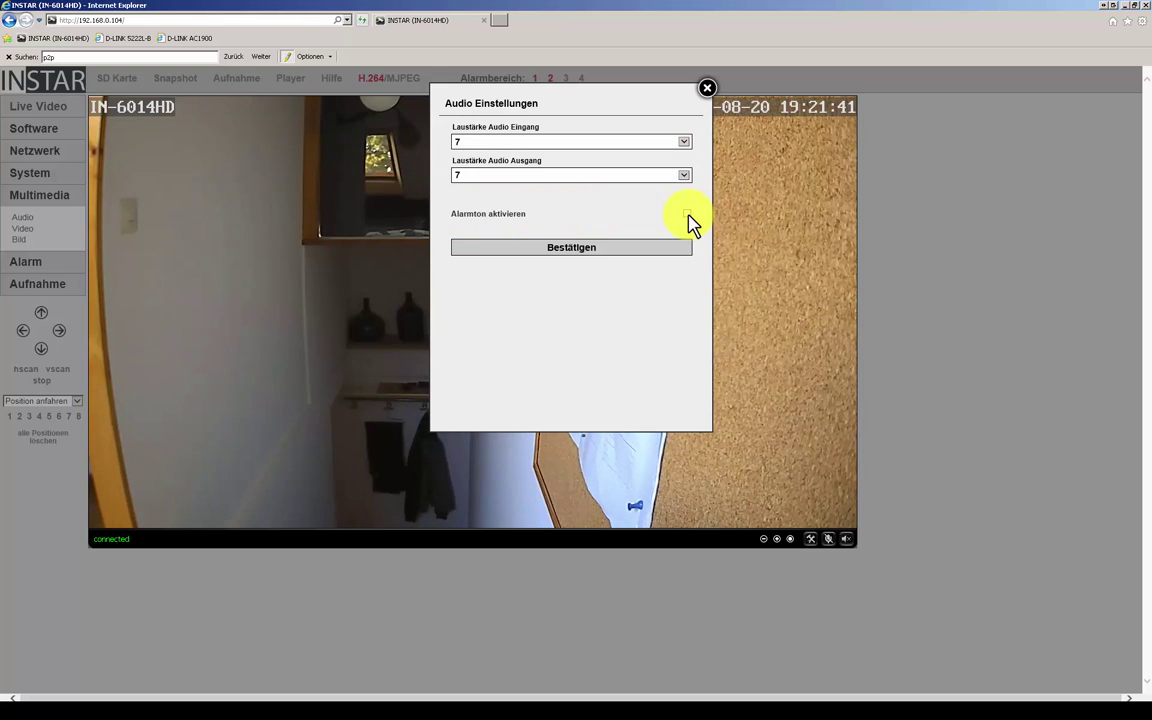
left_click(707, 90)
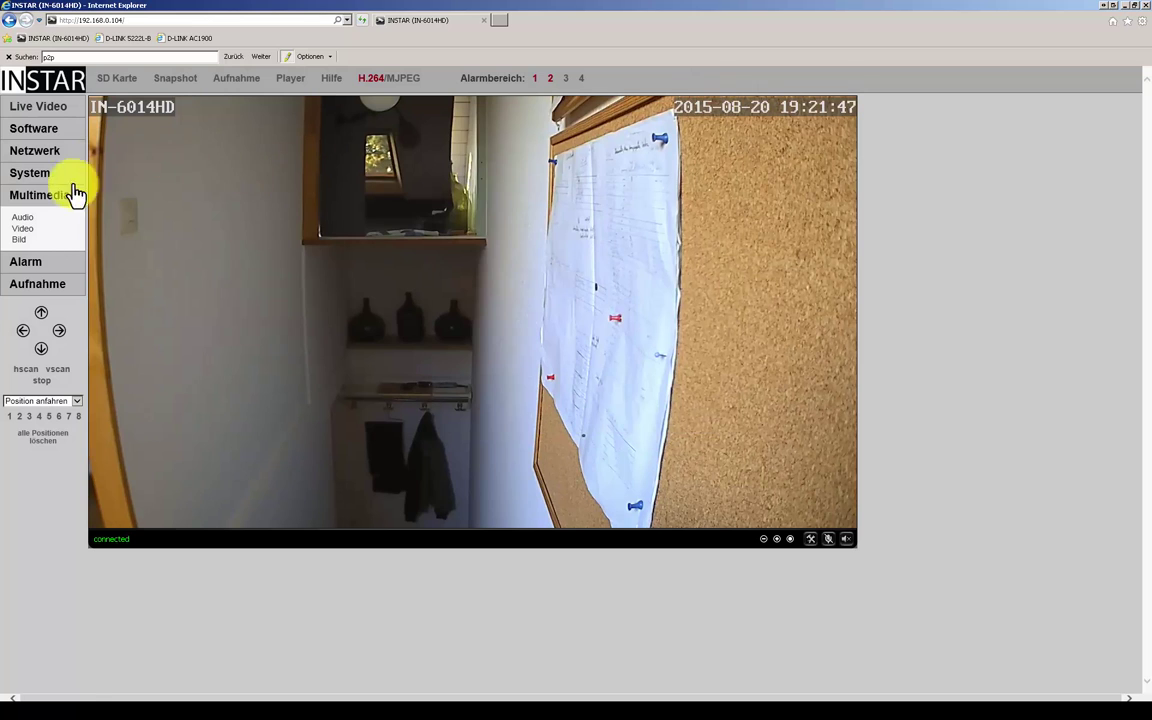
Step: Examine the available video channels, frame rates and bit rates in the multimedia video settings
left_click(25, 240)
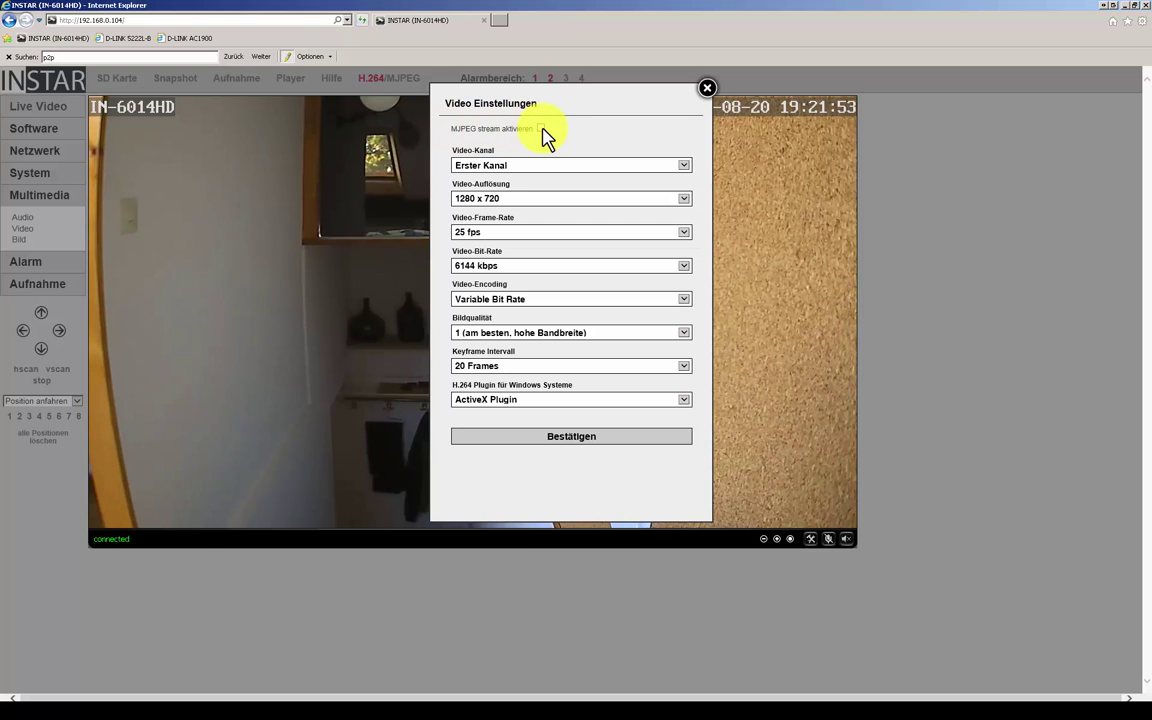
left_click(684, 166)
left_click(686, 166)
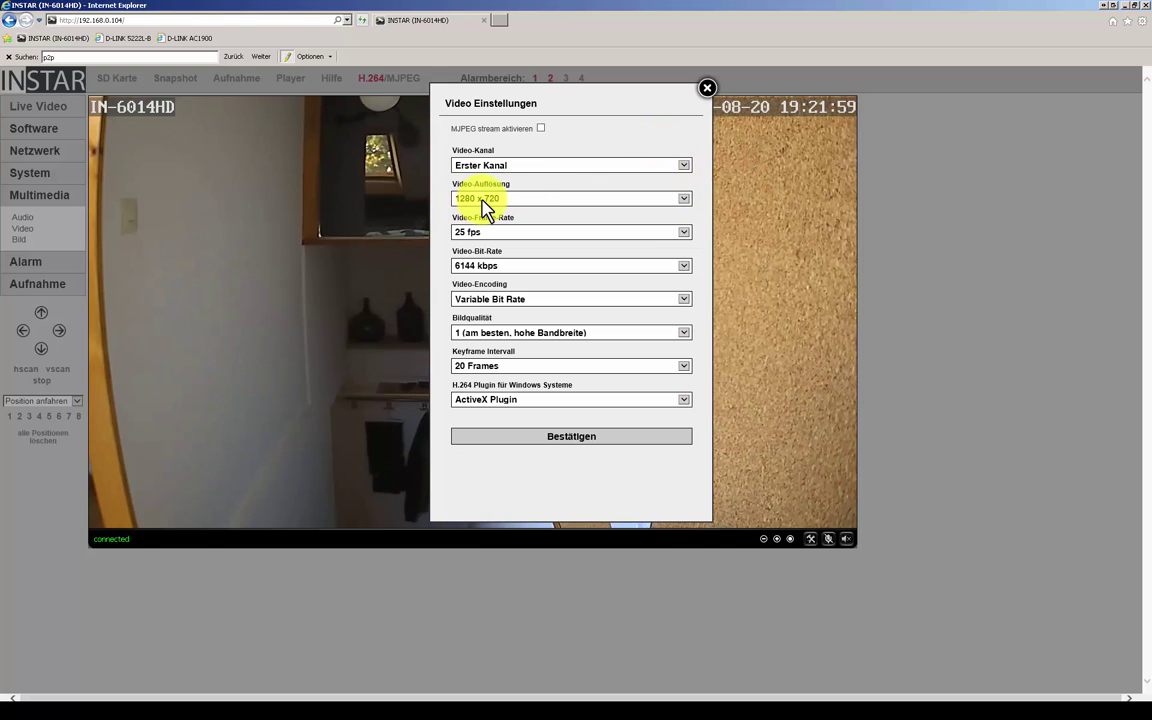
left_click(684, 232)
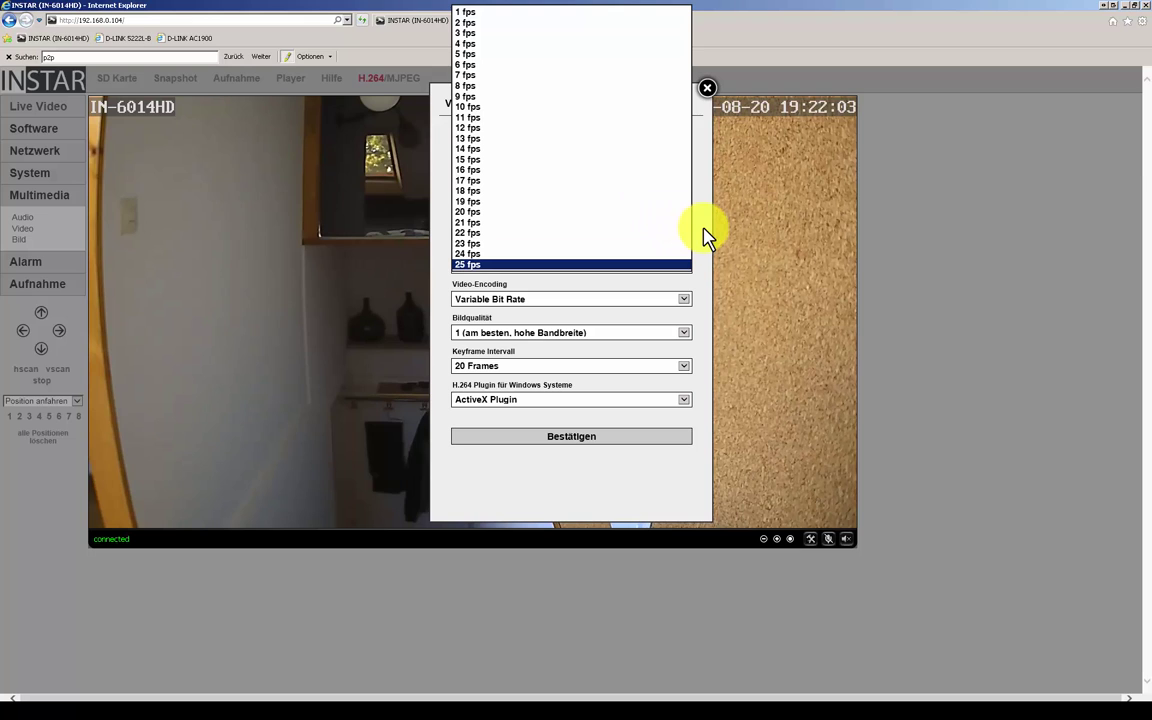
left_click(706, 236)
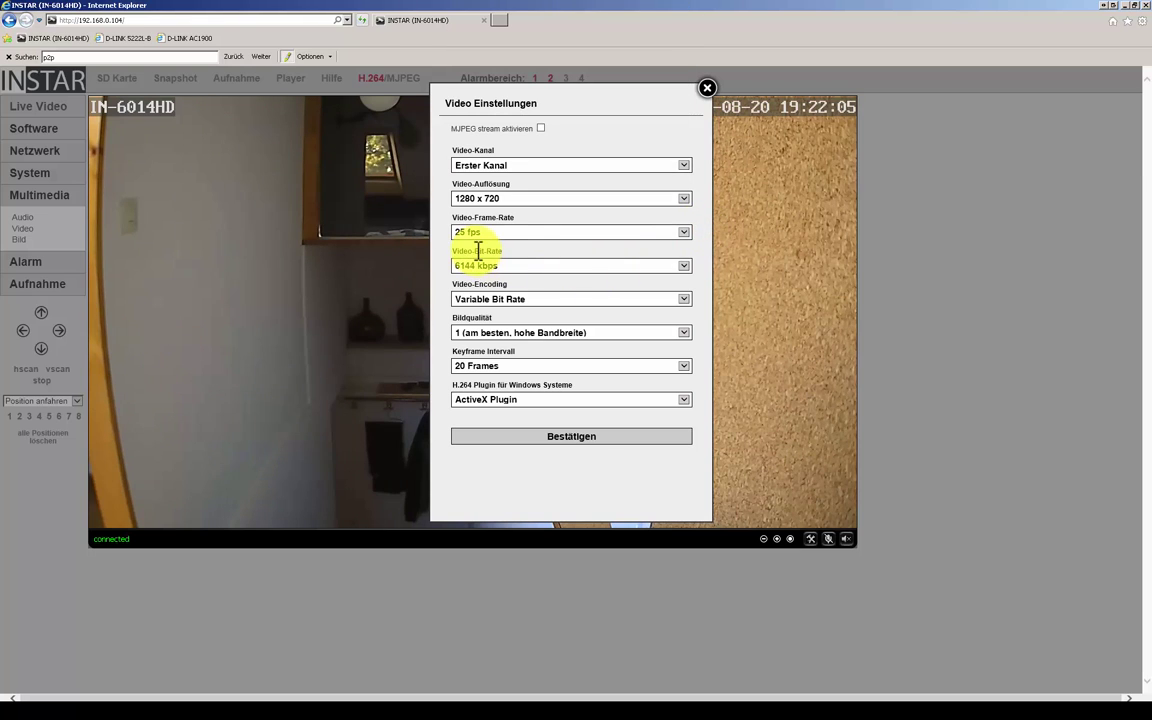
left_click(681, 268)
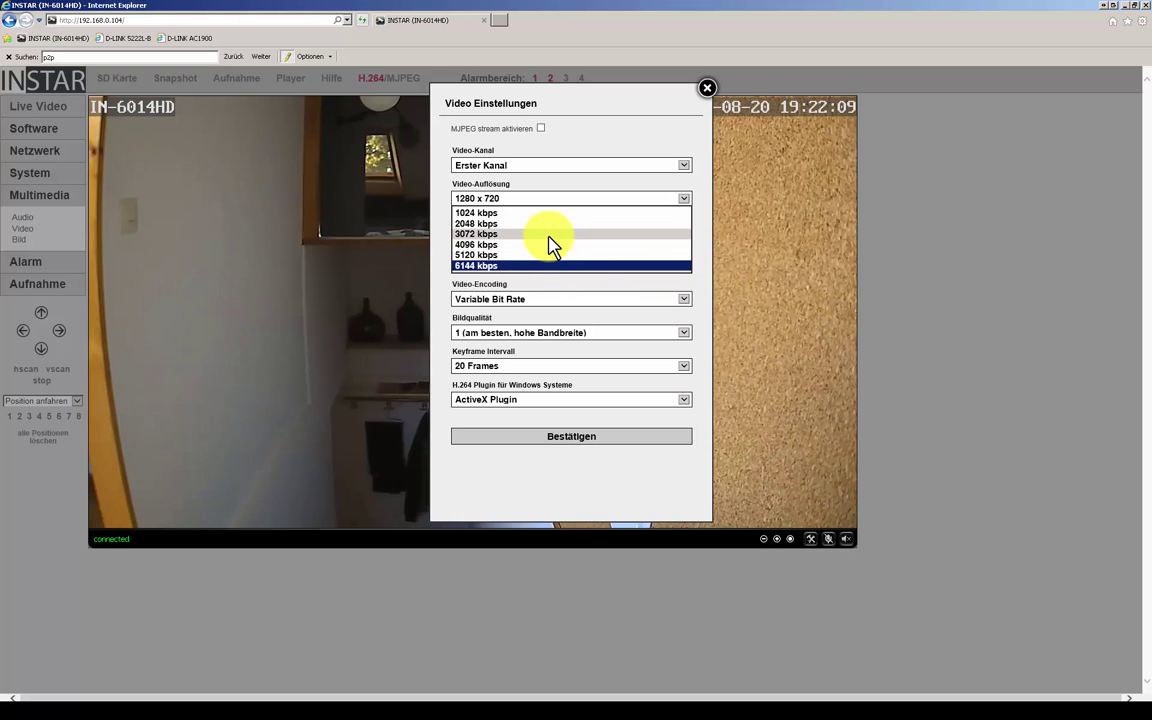
left_click(693, 287)
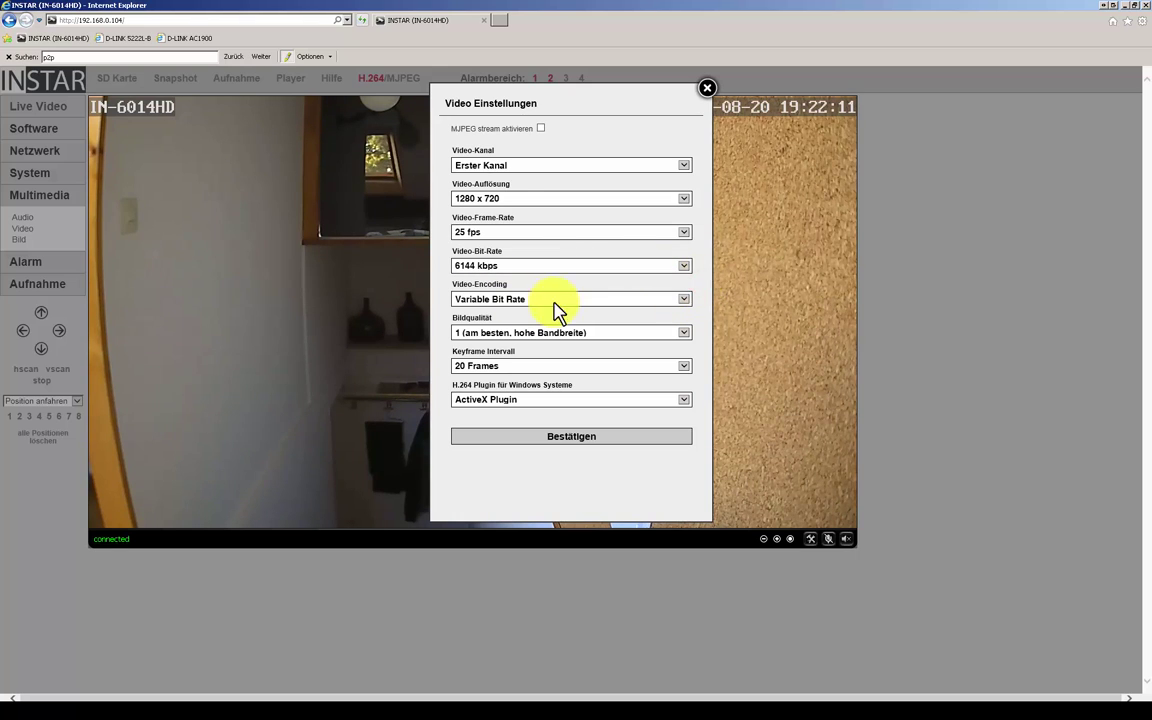
Step: Examine the available video encodings, image quality levels and keyframe intervals in the video settings
left_click(684, 300)
left_click(706, 297)
left_click(684, 334)
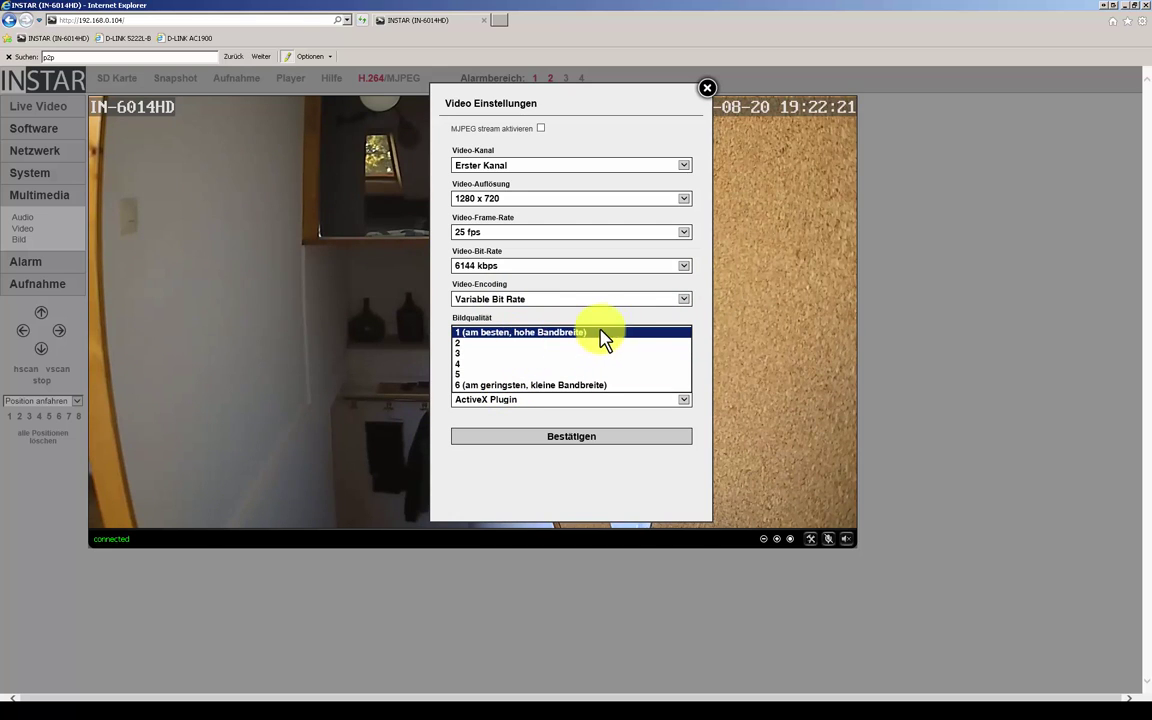
left_click(645, 331)
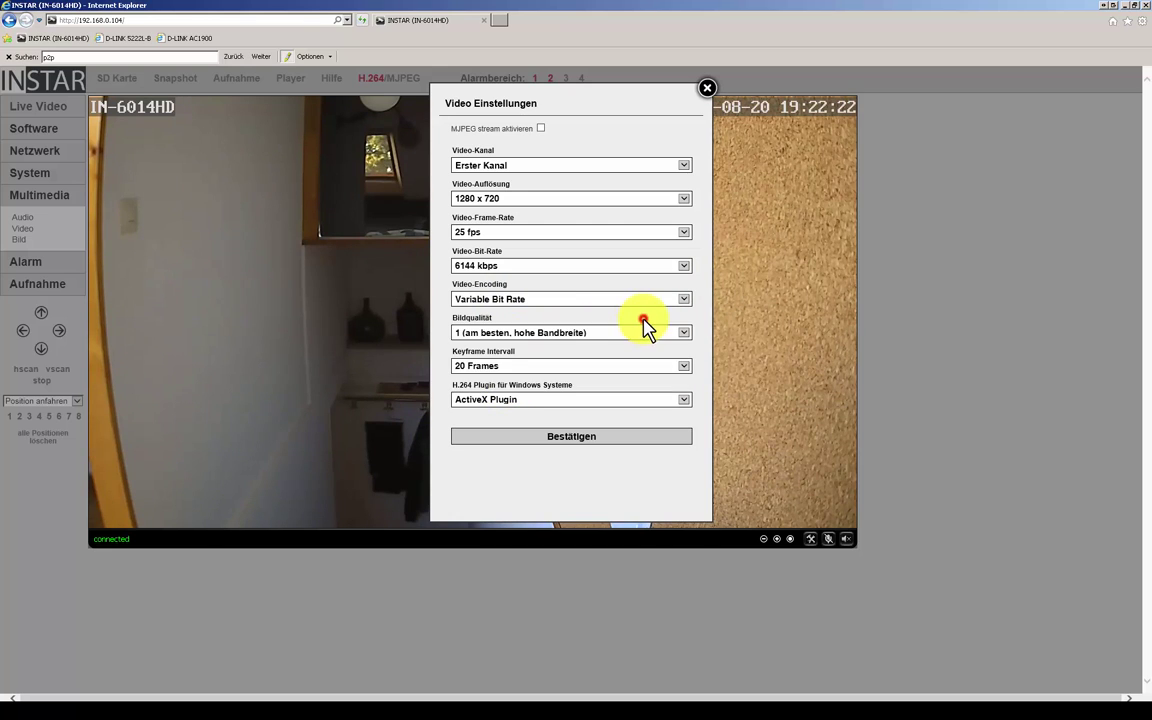
left_click(684, 367)
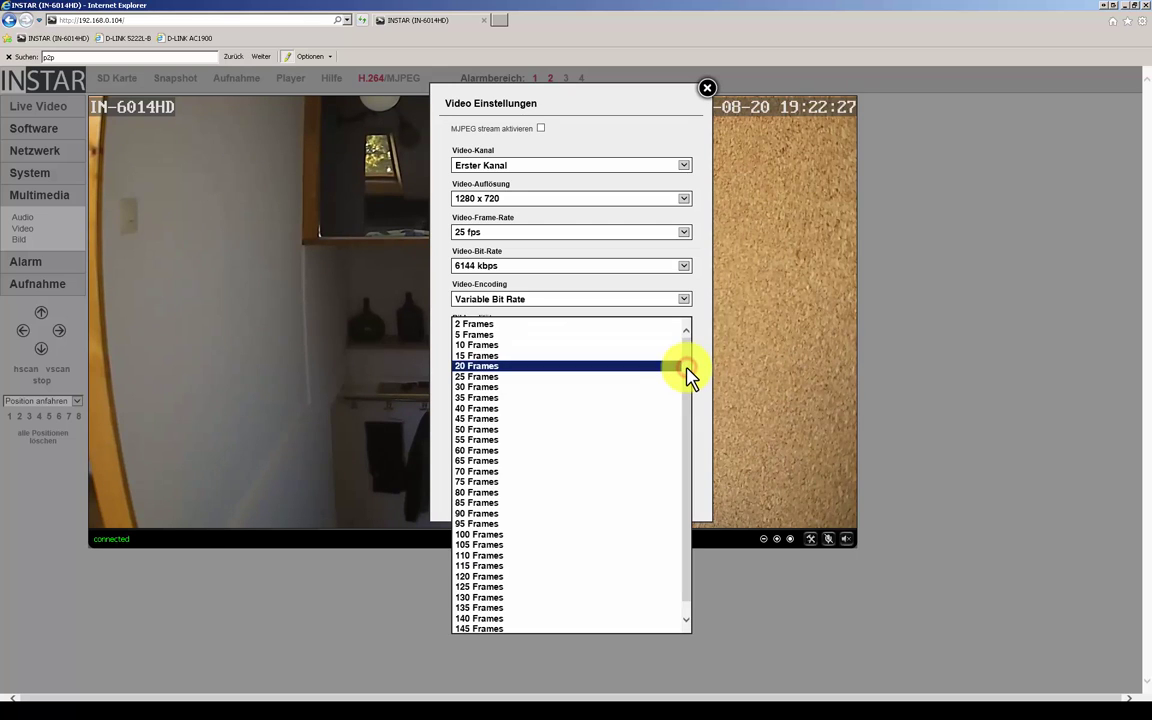
left_click(686, 366)
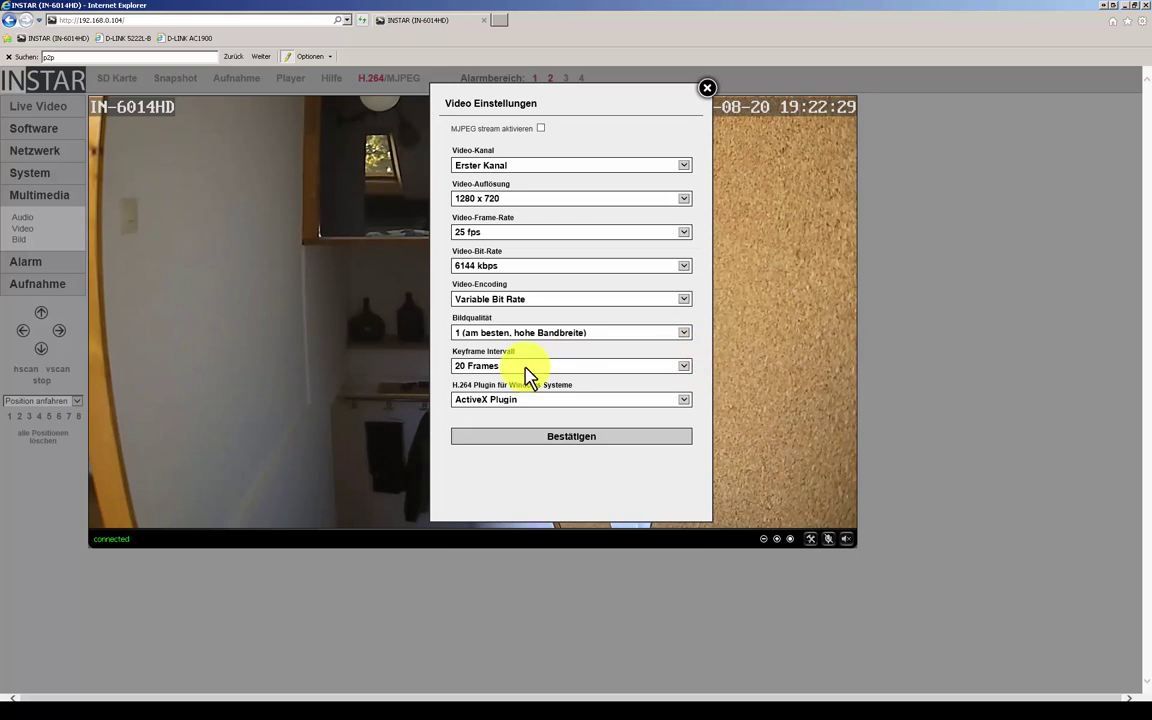
Step: Examine the H.264 plugin choices for Windows systems and the bit rates, and close the video settings
left_click(681, 403)
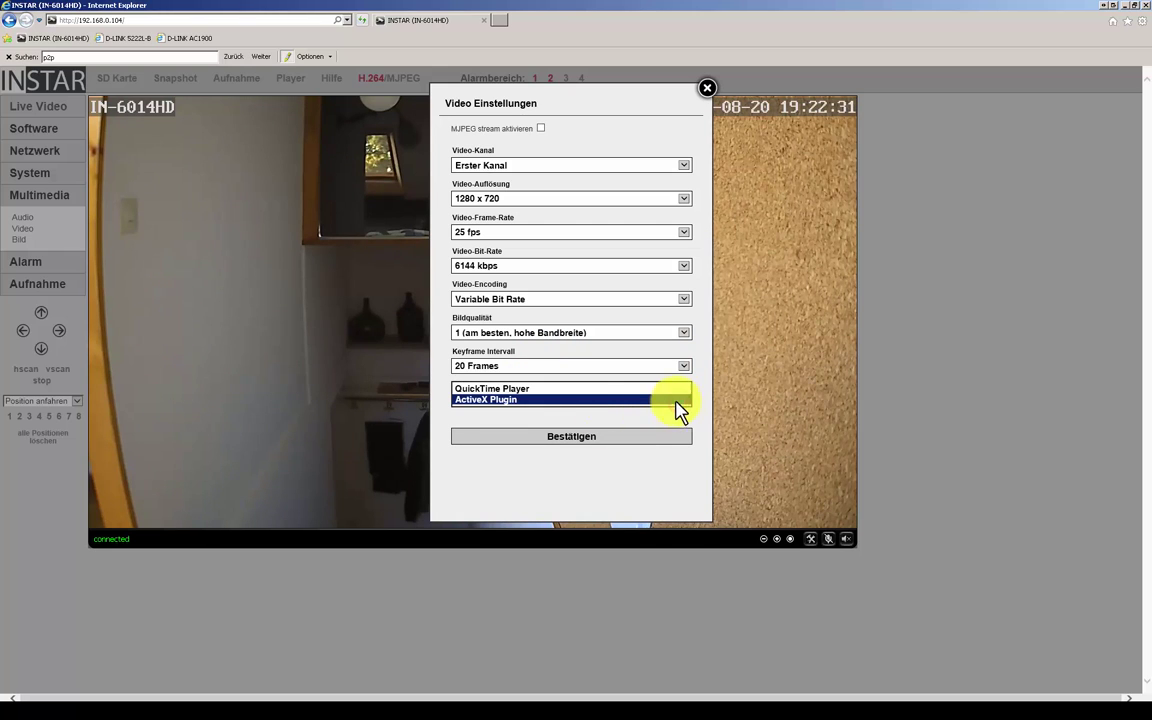
left_click(695, 390)
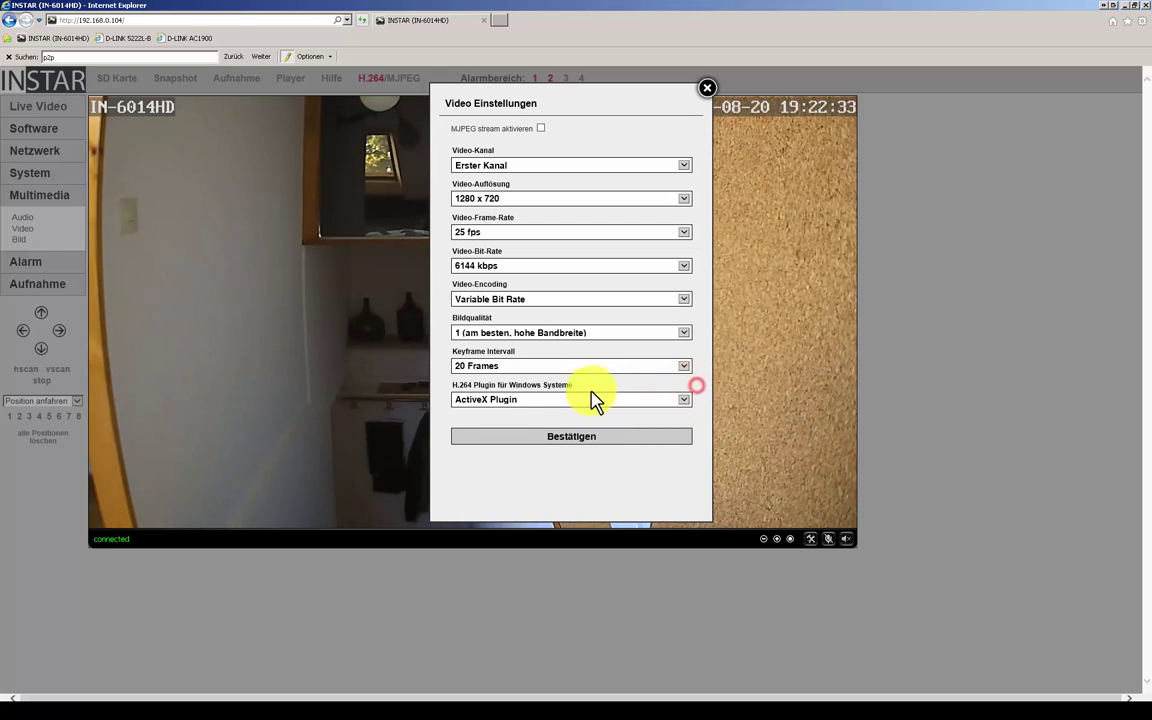
left_click(682, 396)
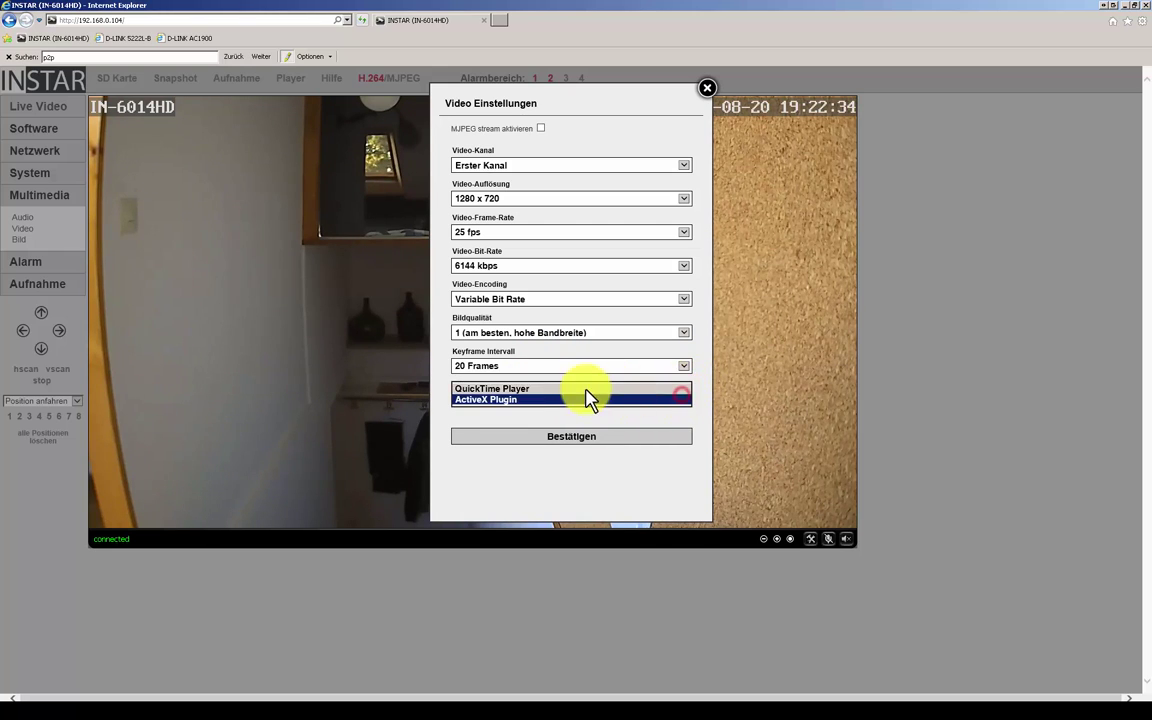
left_click(509, 403)
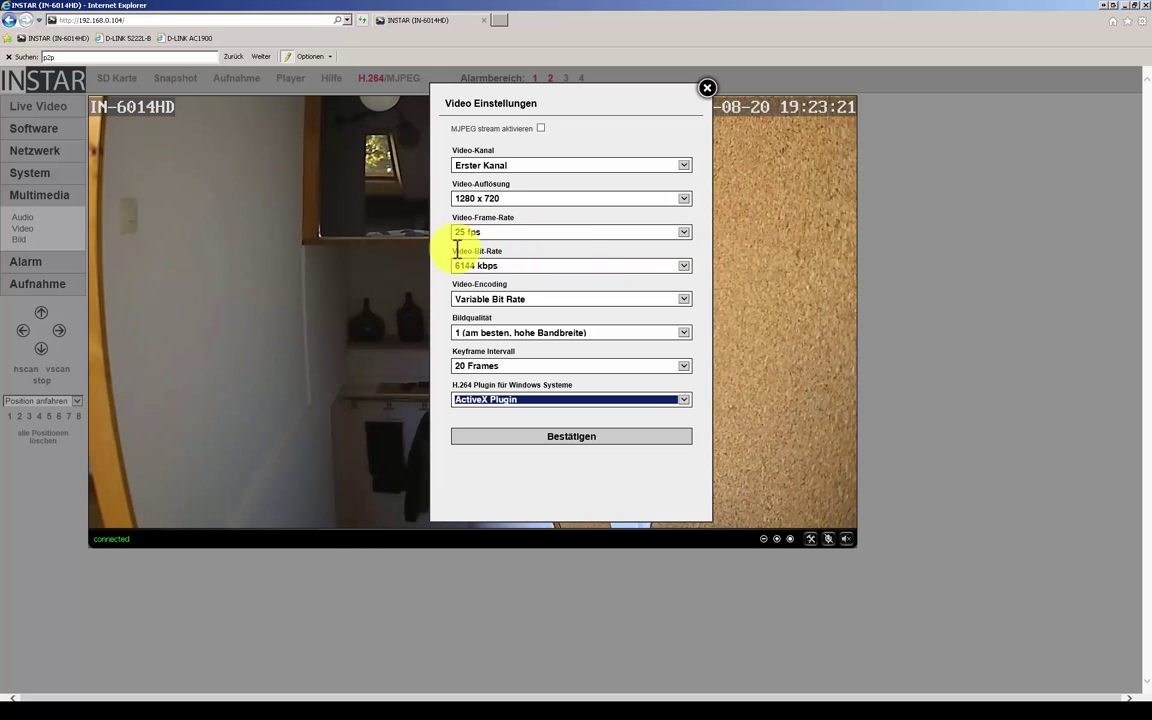
left_click(686, 268)
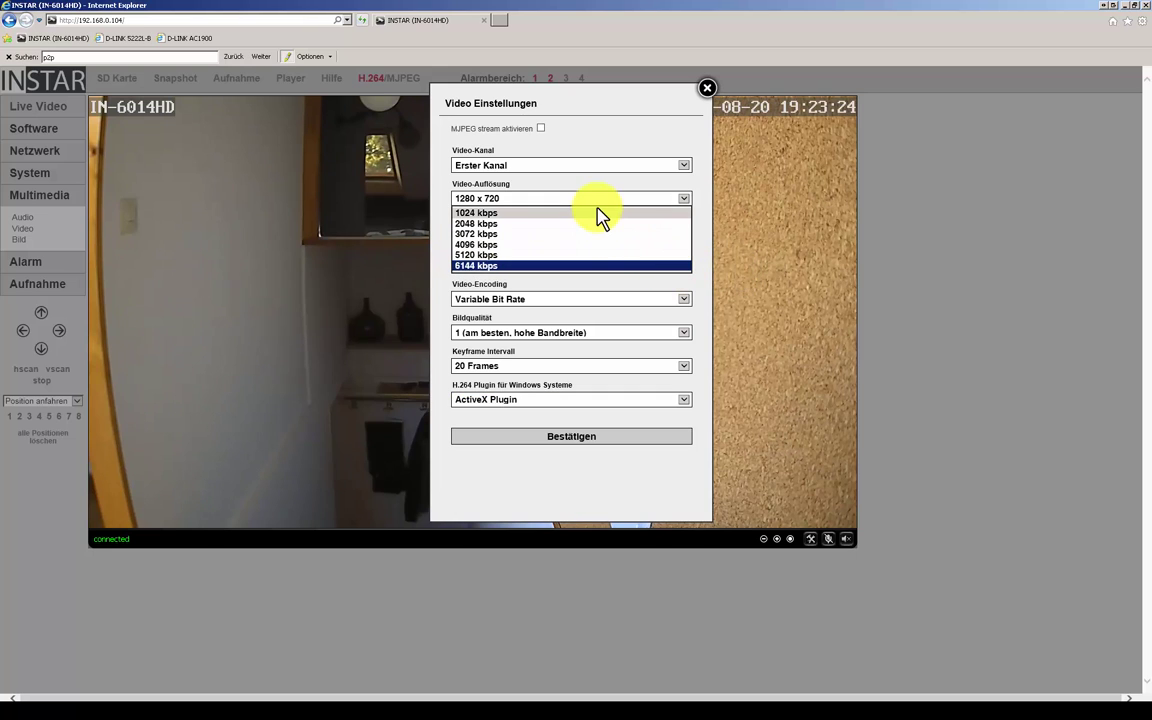
left_click(695, 243)
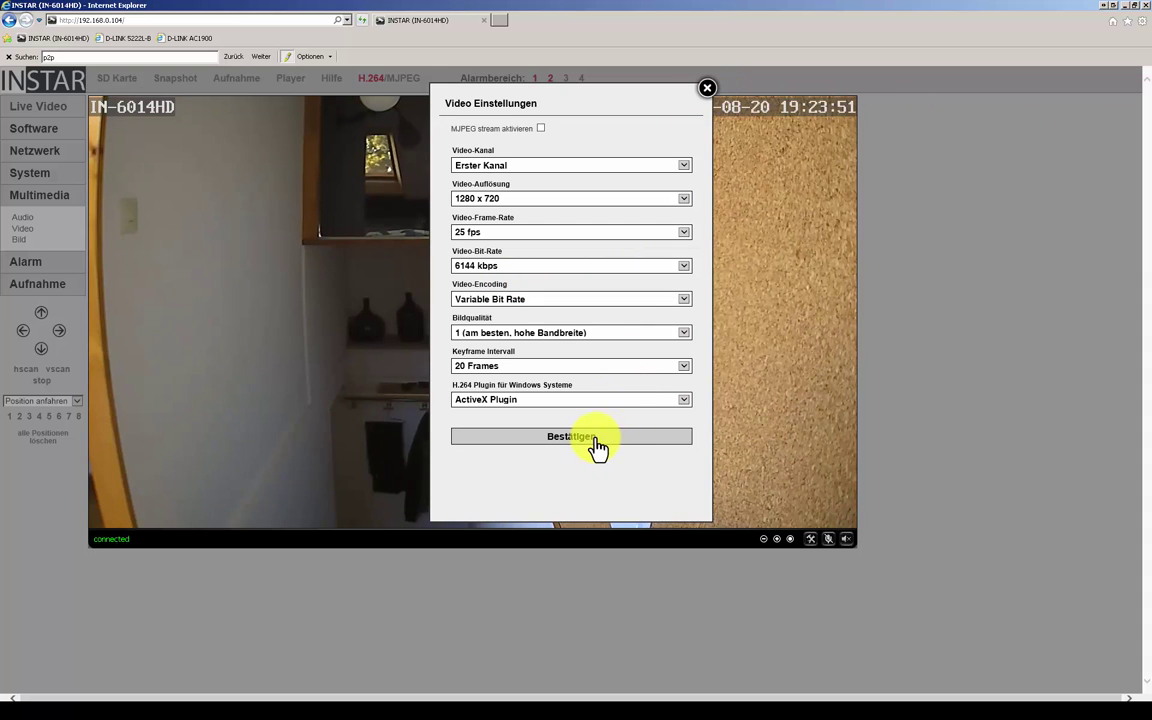
left_click(707, 88)
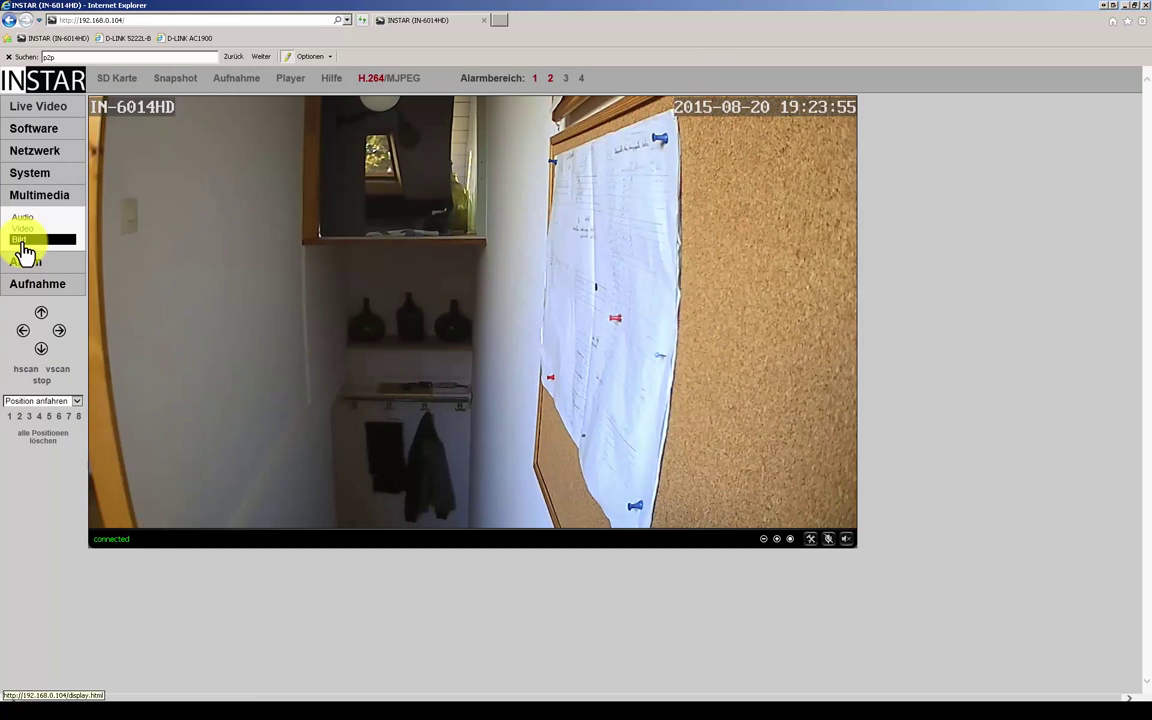
Step: Examine the brightness levels and the timestamp overlay option in the multimedia image settings, and close them
left_click(21, 243)
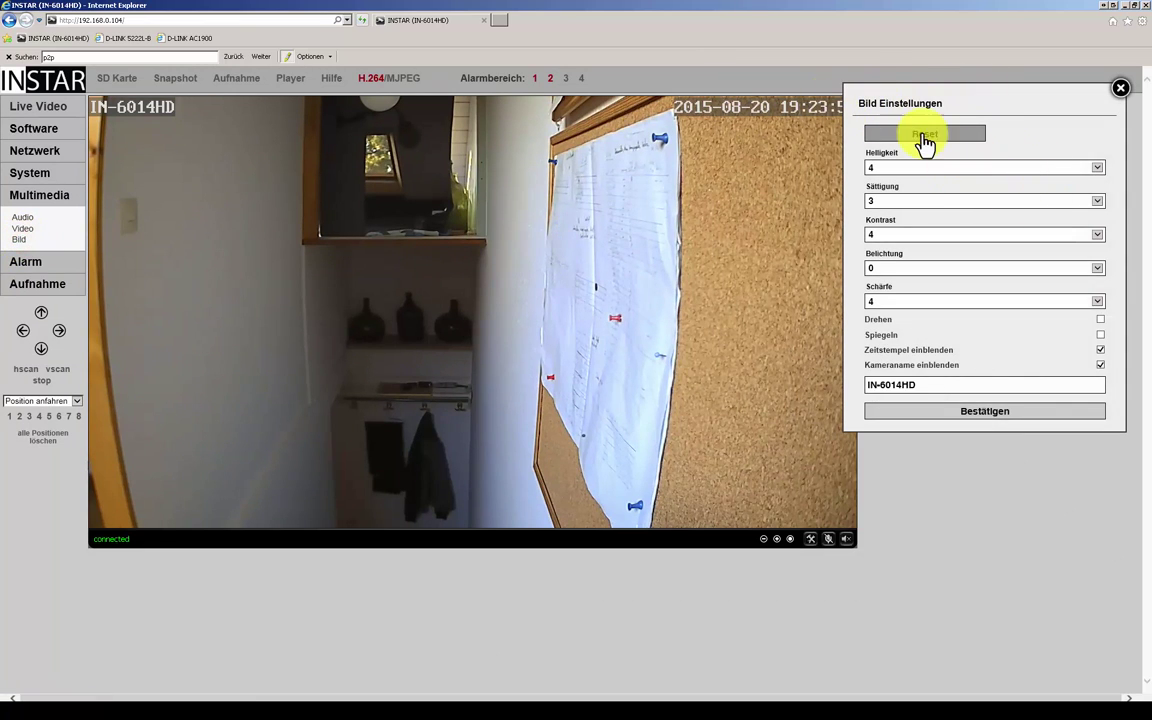
left_click(1098, 168)
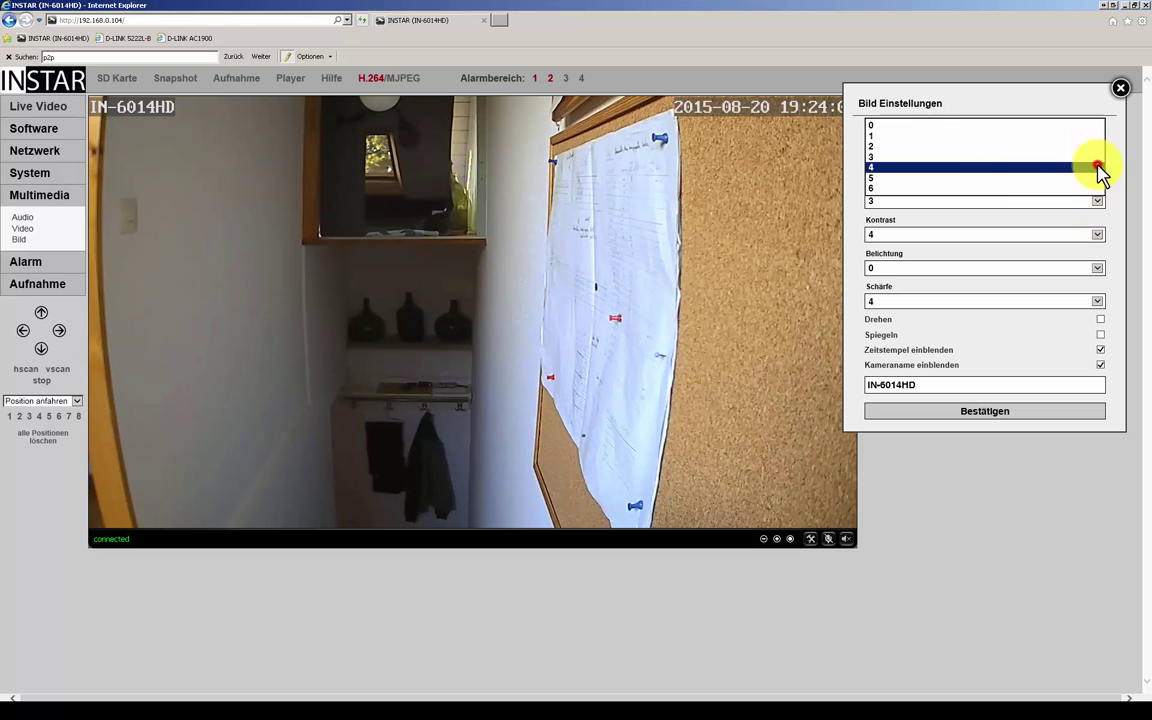
left_click(868, 222)
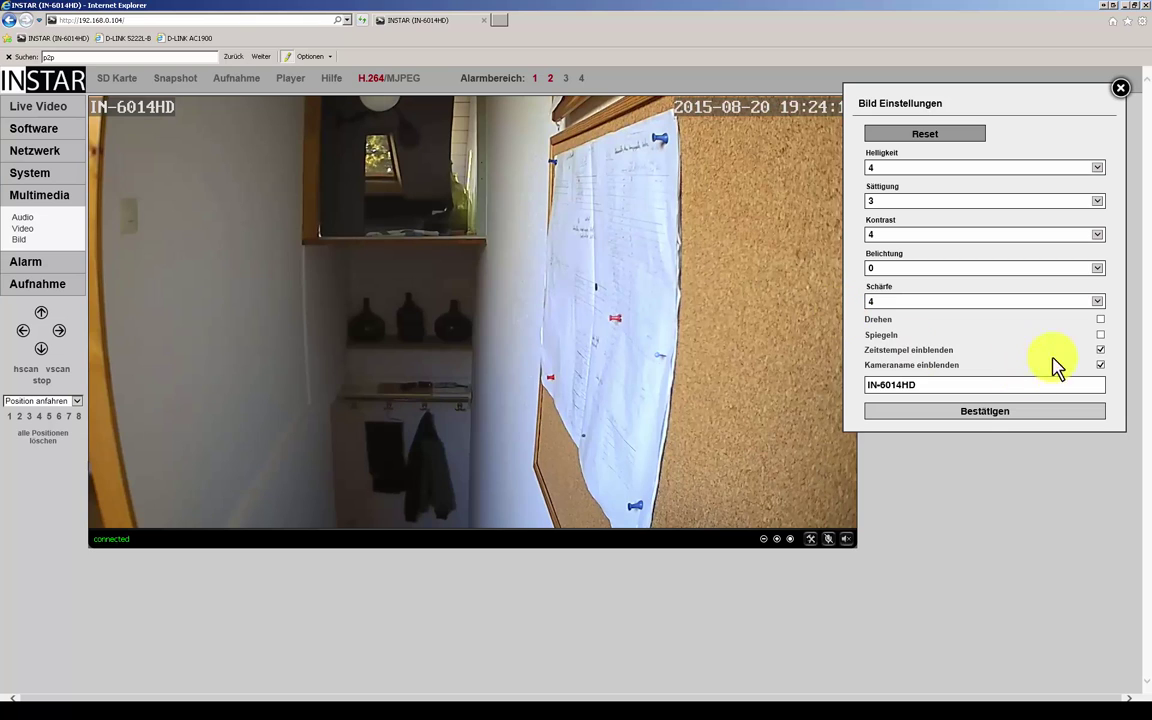
left_click(1100, 348)
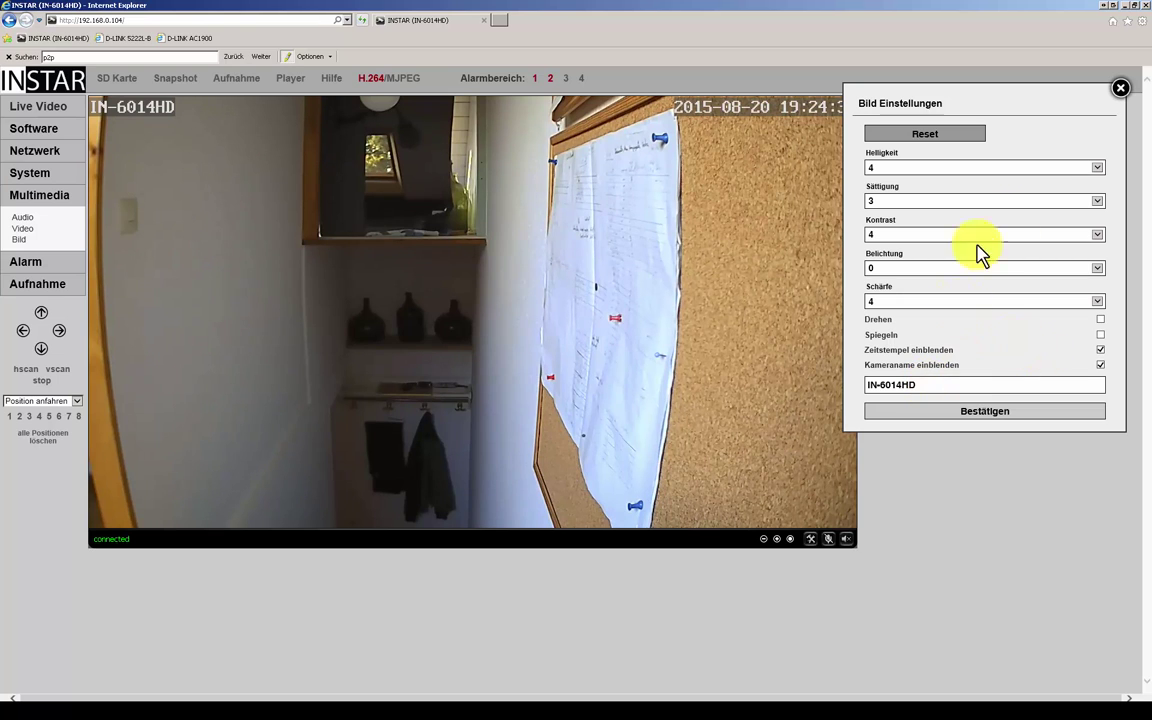
left_click(1120, 91)
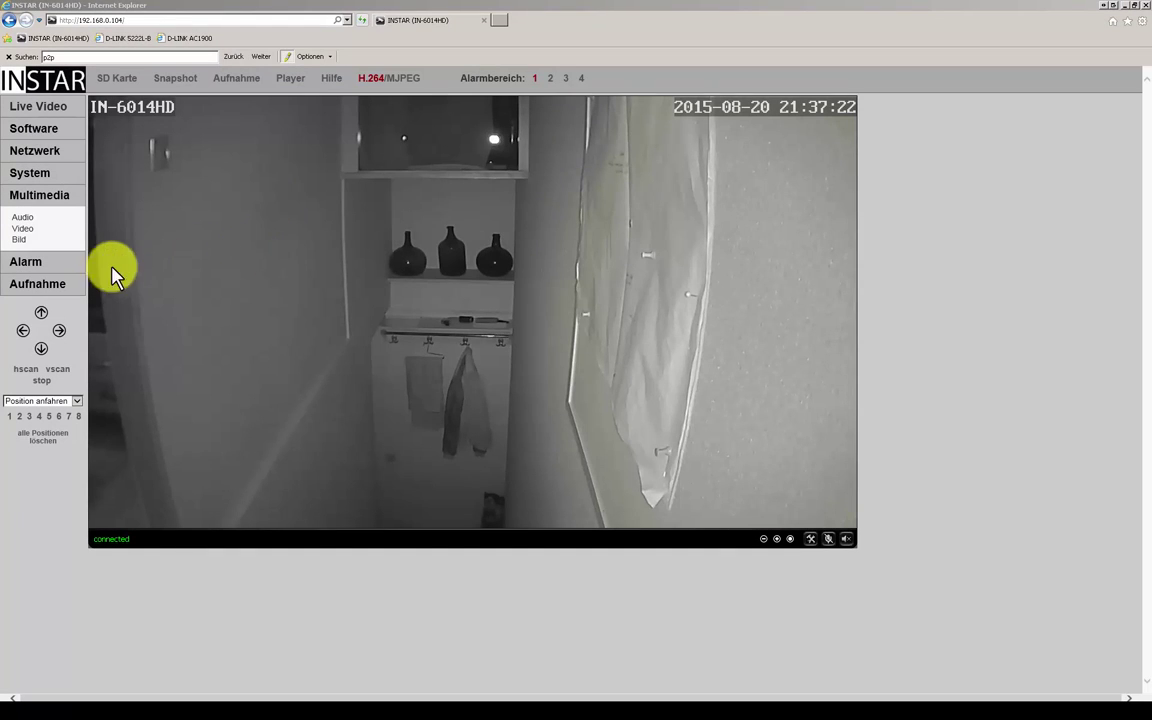
Step: Open the alarm areas, activate areas 2, 3 and 4 temporarily to view them, and deactivate all three again
left_click(38, 264)
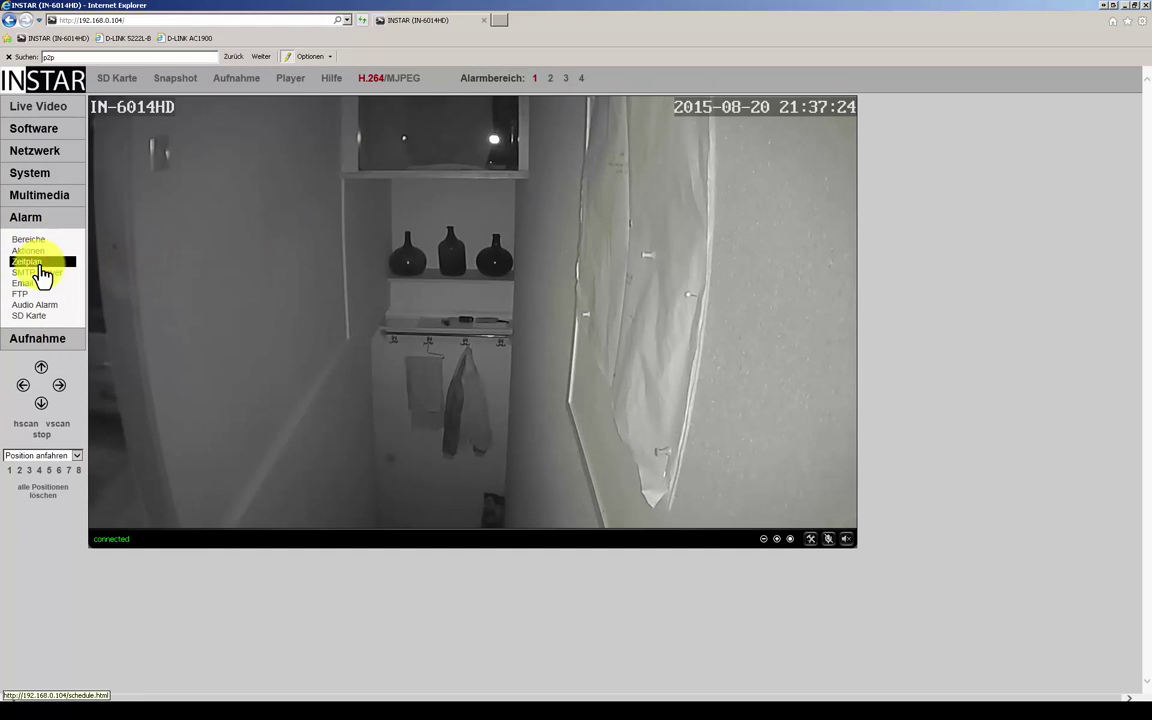
left_click(28, 242)
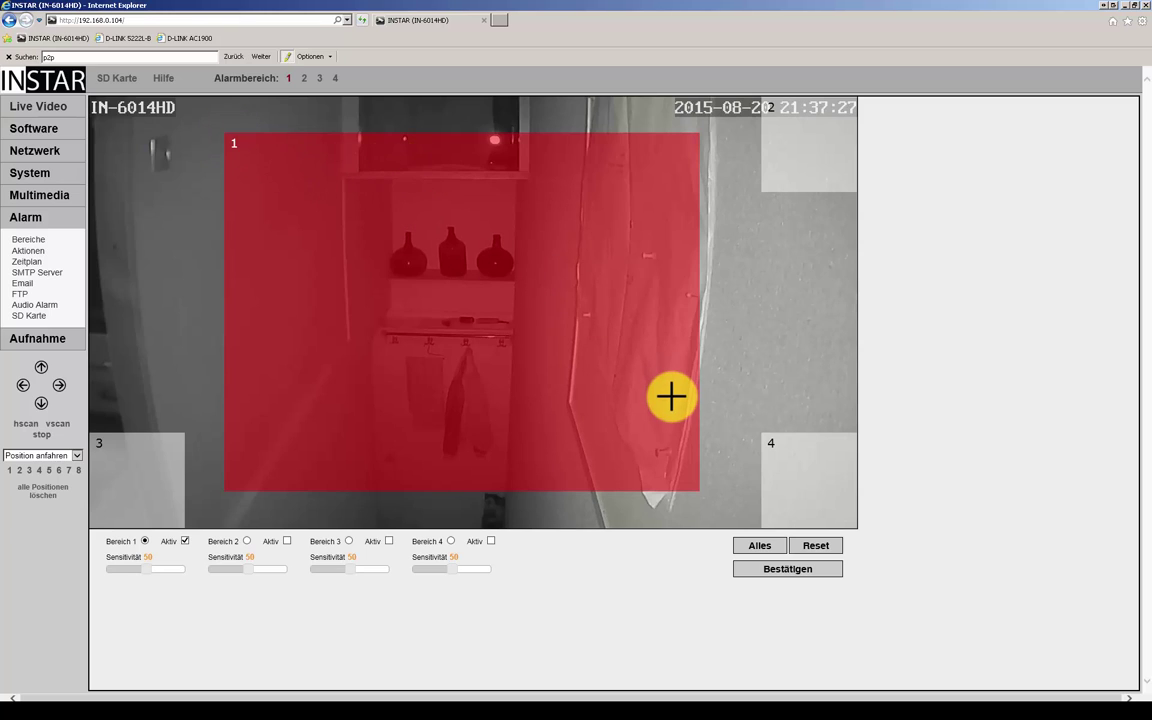
left_click(287, 540)
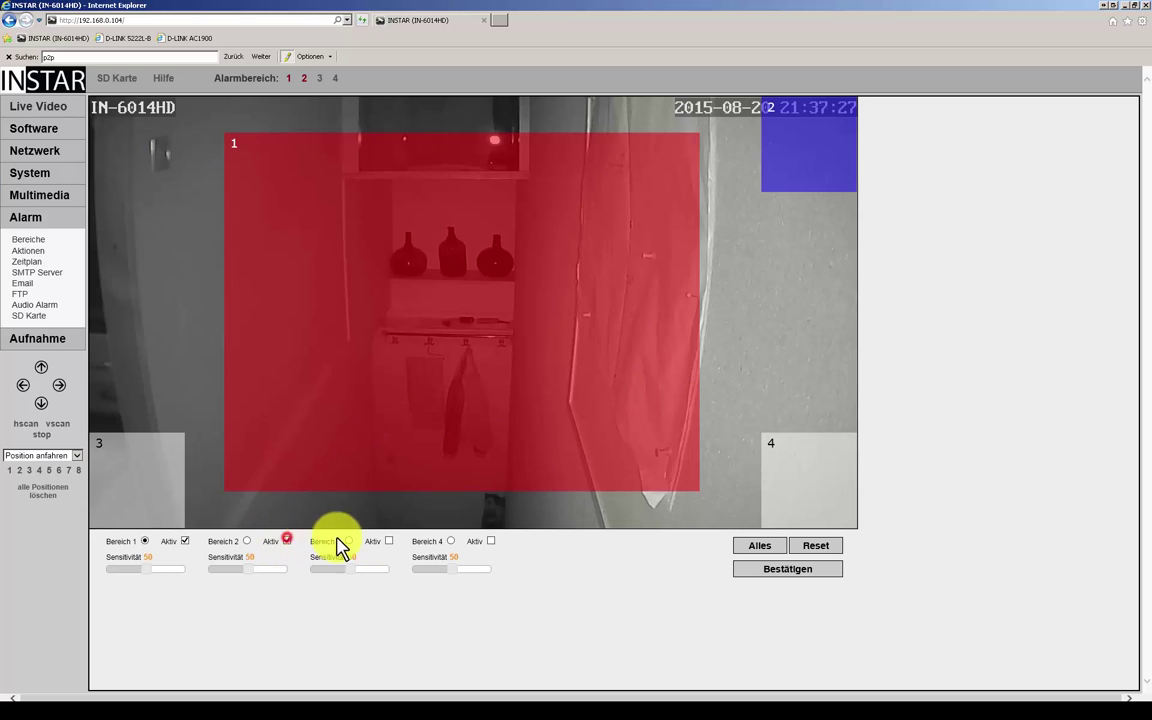
left_click(389, 541)
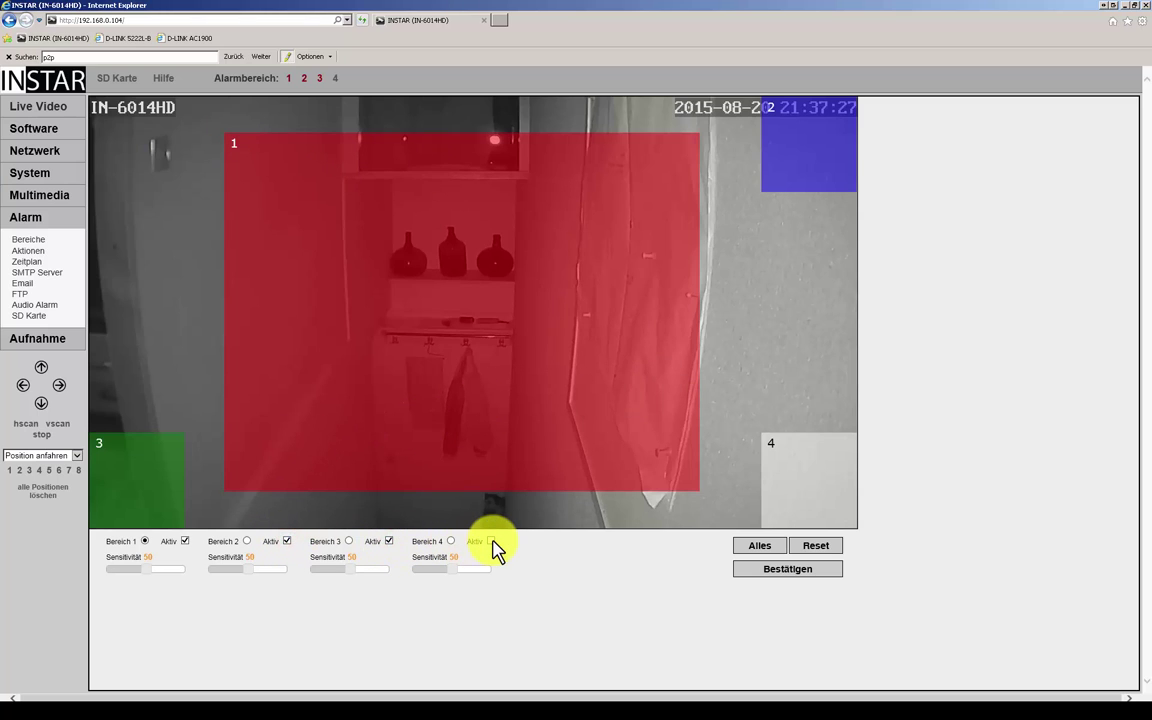
left_click(490, 541)
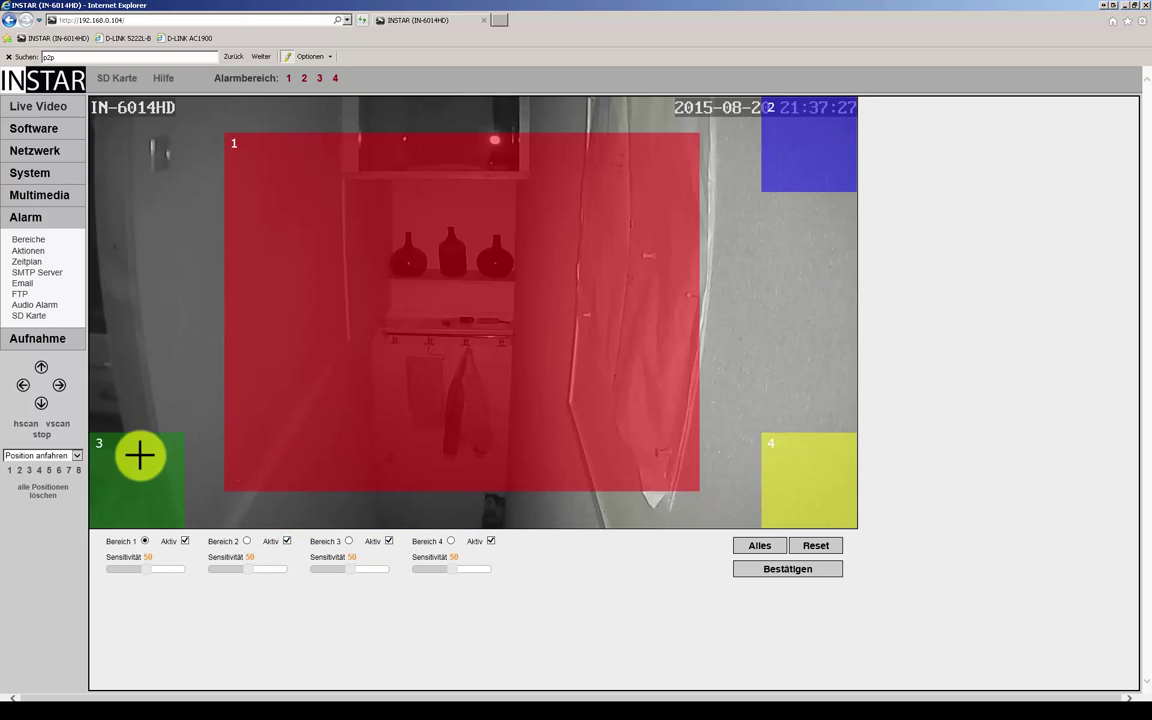
left_click(290, 541)
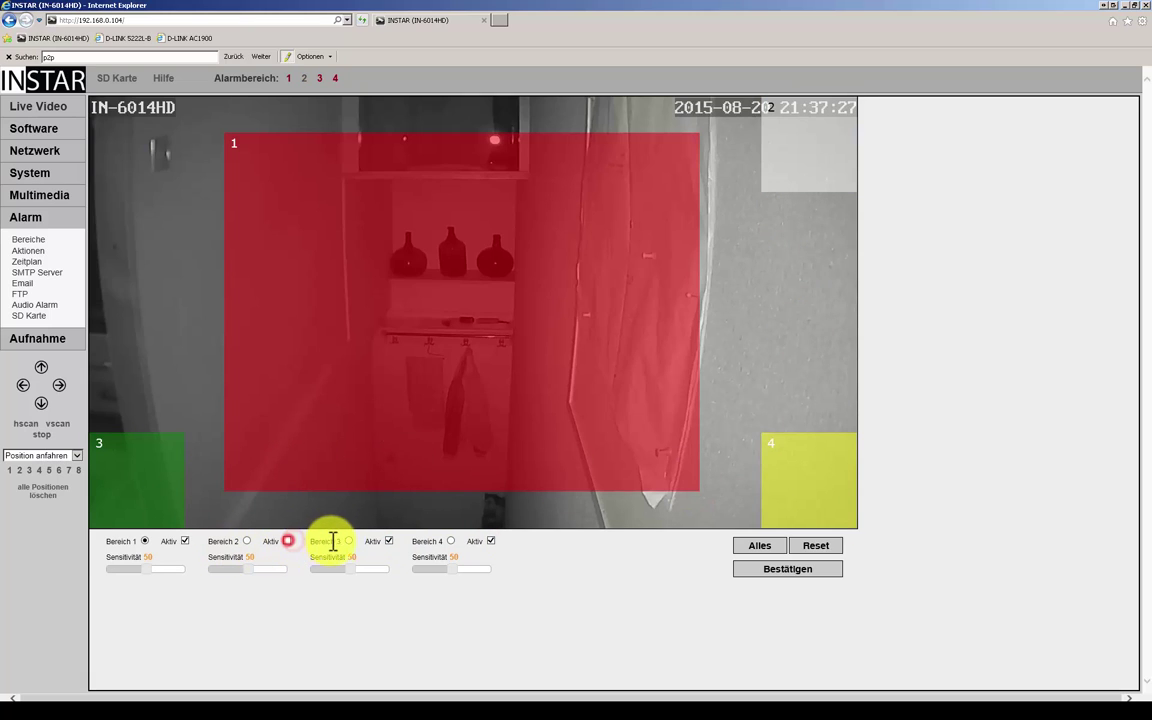
left_click(388, 541)
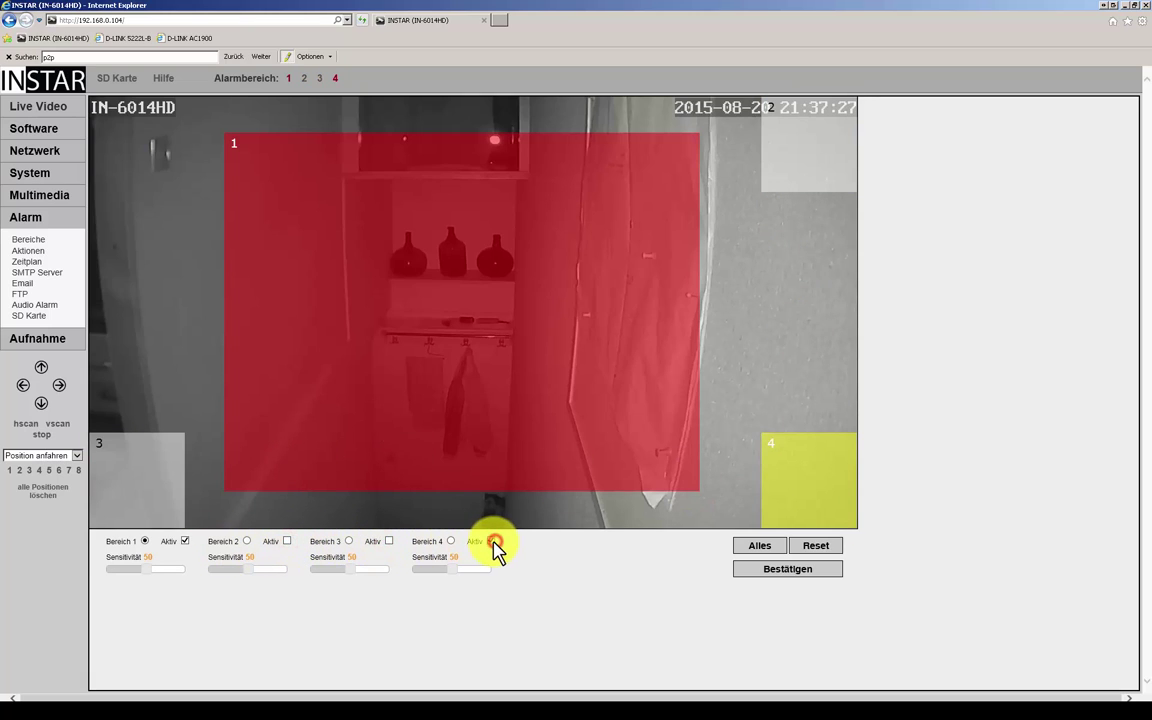
left_click(490, 541)
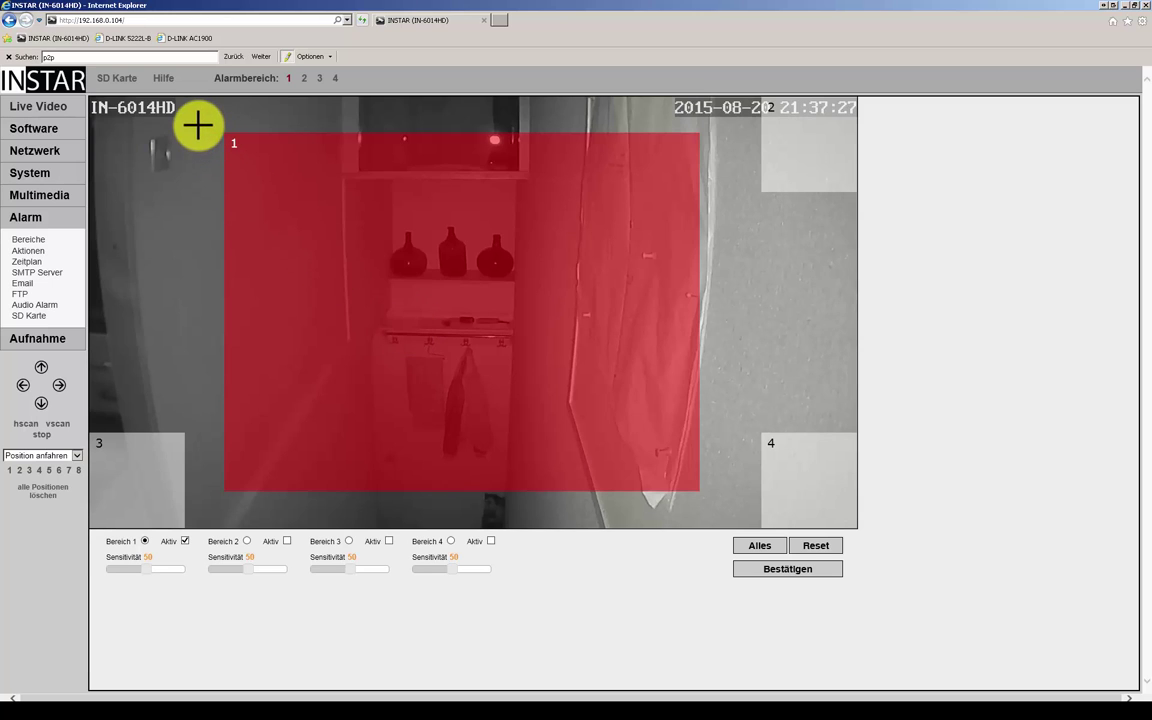
Step: Try redrawing alarm area 1 with a different sensitivity and extending it over the whole image, and reset the areas
left_click_drag(181, 110, 710, 517)
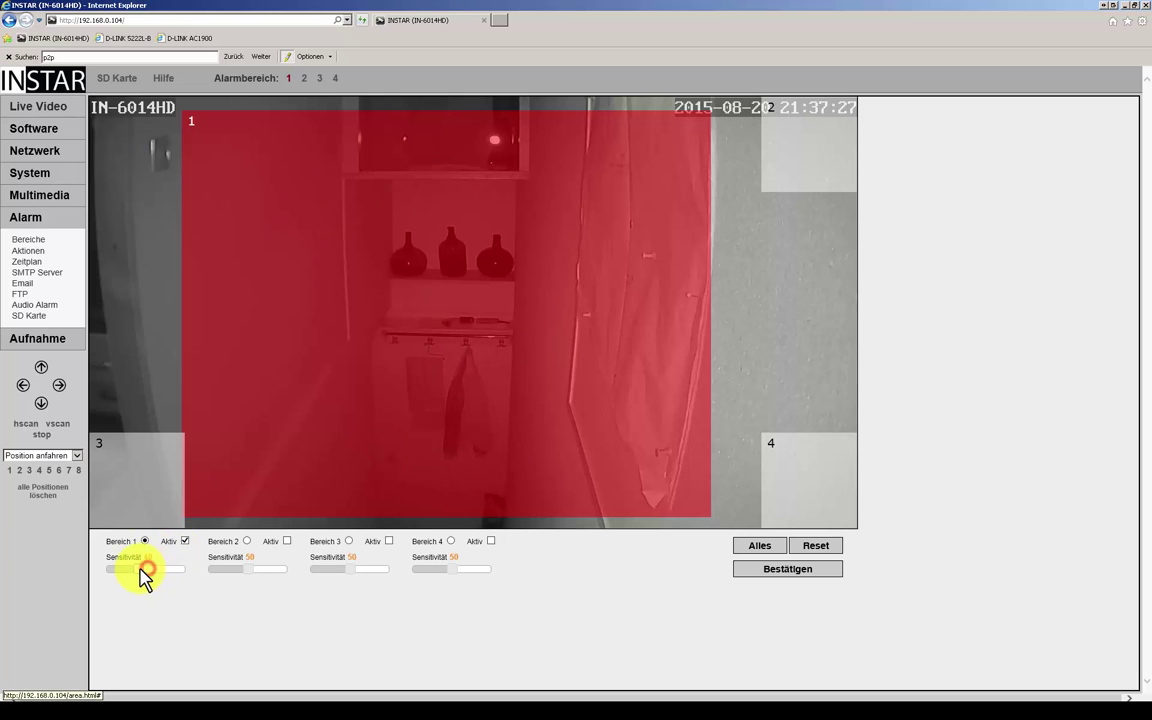
left_click_drag(140, 568, 168, 573)
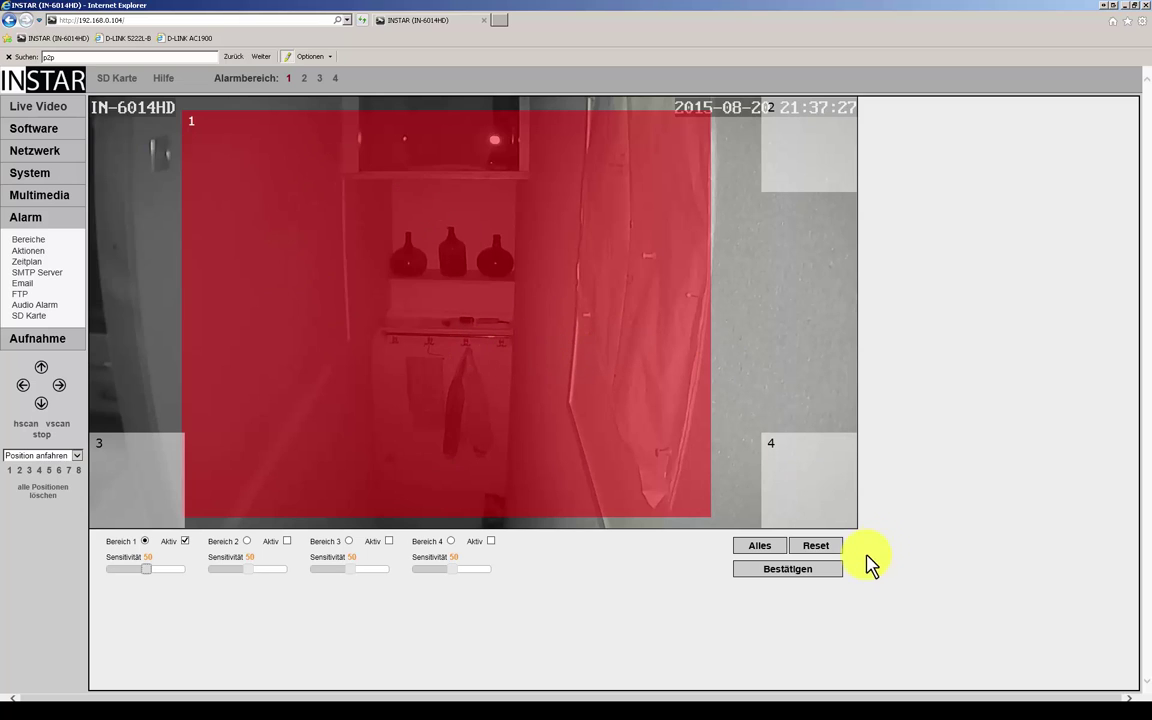
left_click(760, 546)
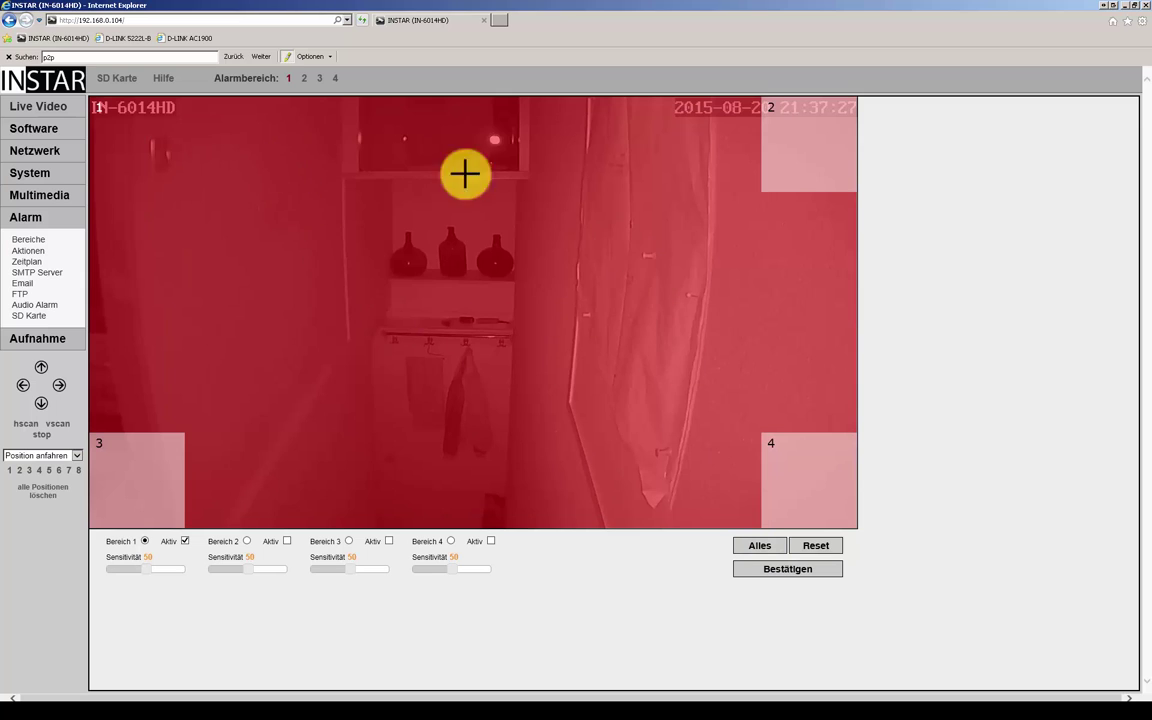
left_click(820, 548)
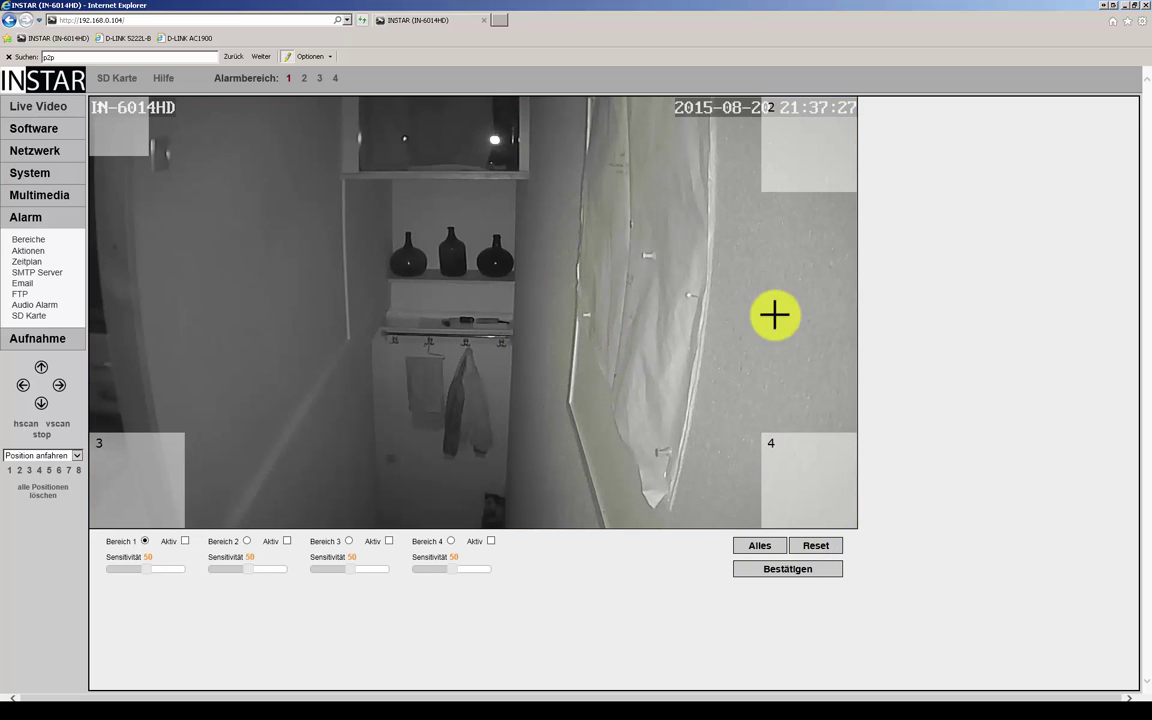
Step: Reactivate alarm area 1, draw it over most of the hallway from the door to the pinboard, and save it
left_click(185, 541)
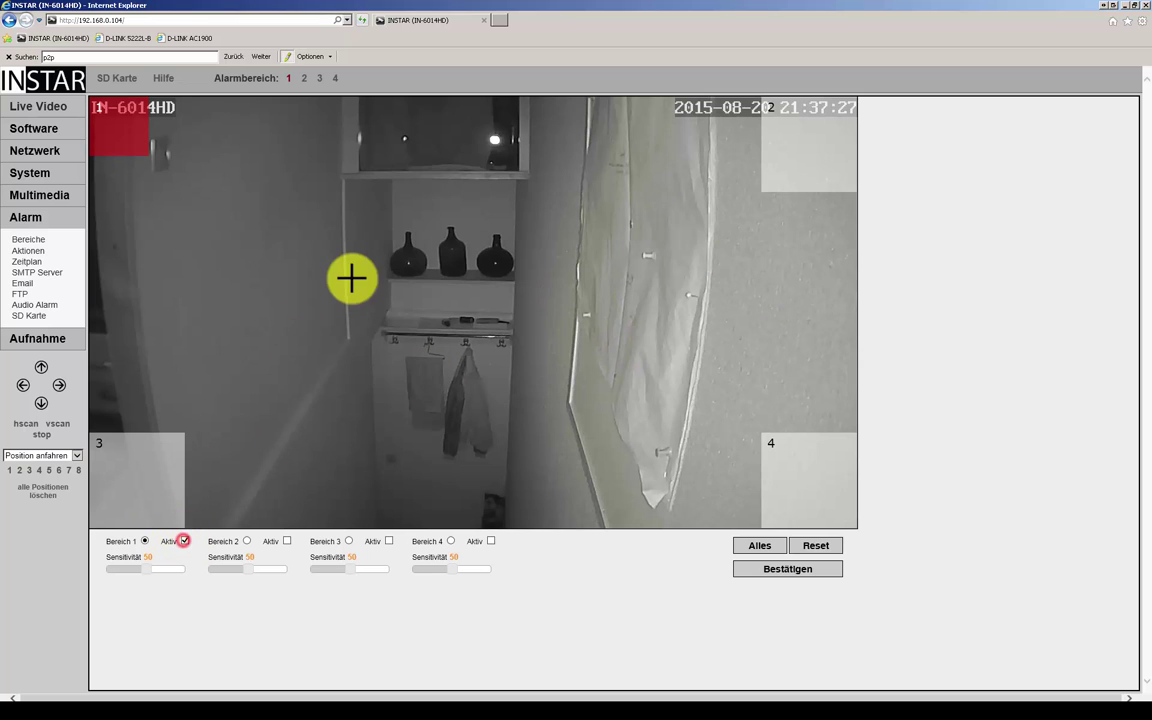
left_click_drag(278, 196, 614, 489)
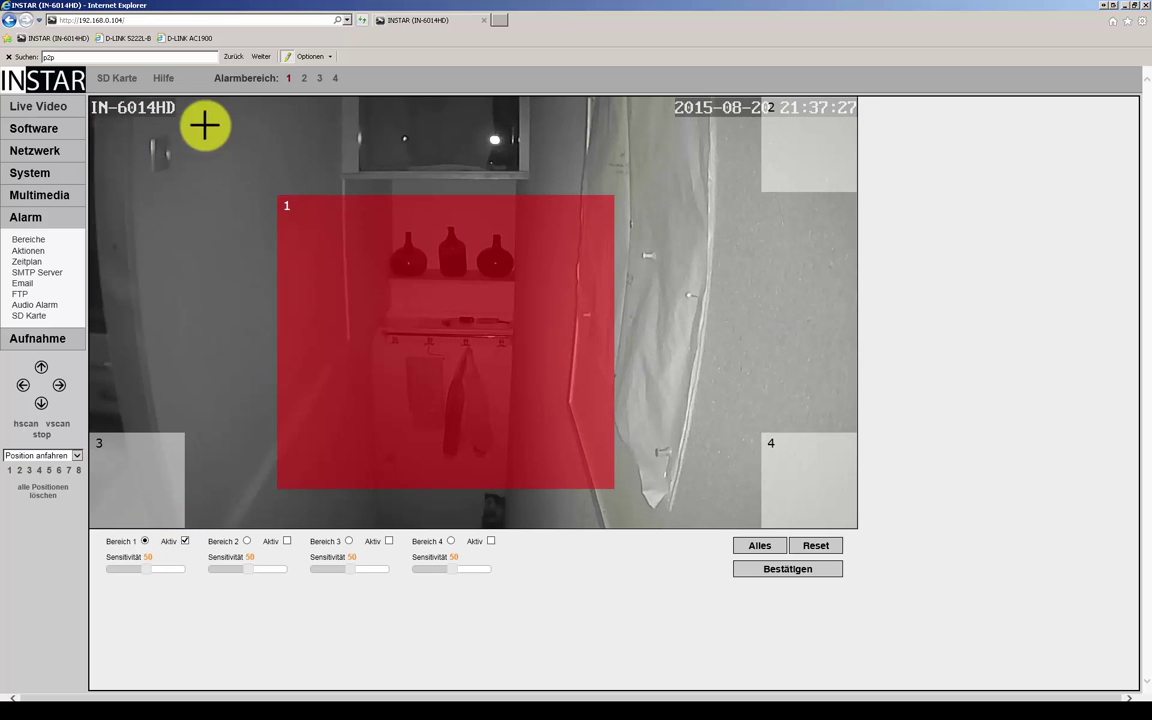
left_click_drag(196, 124, 671, 520)
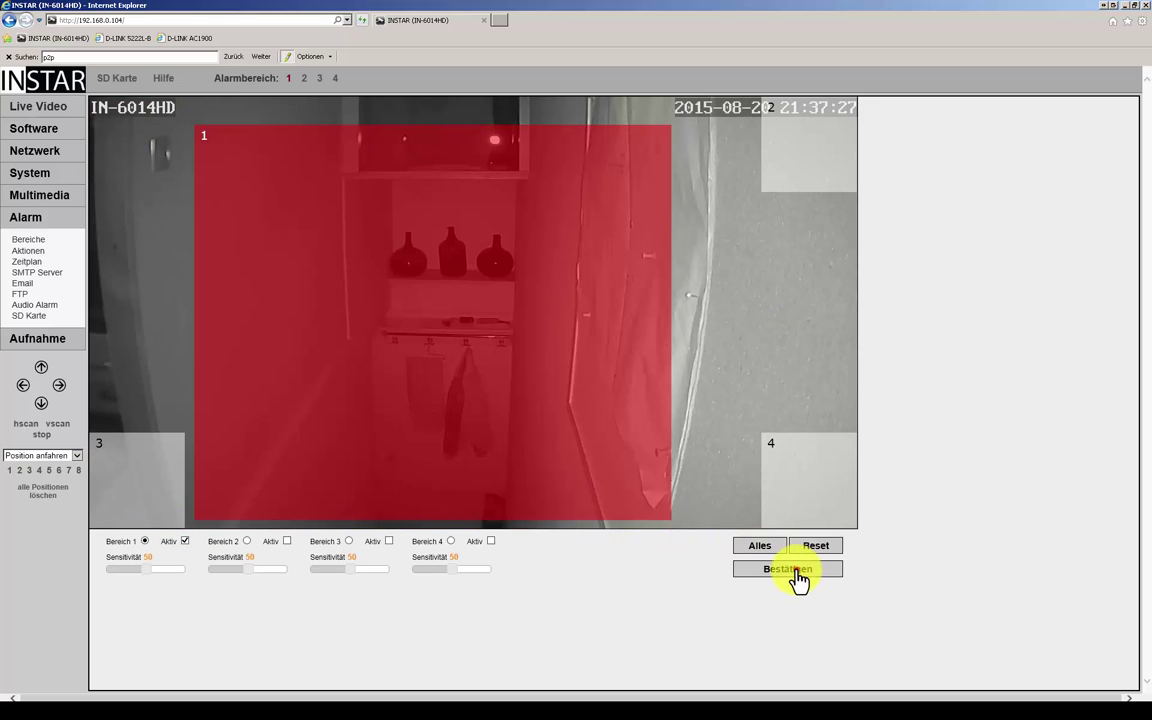
left_click(796, 569)
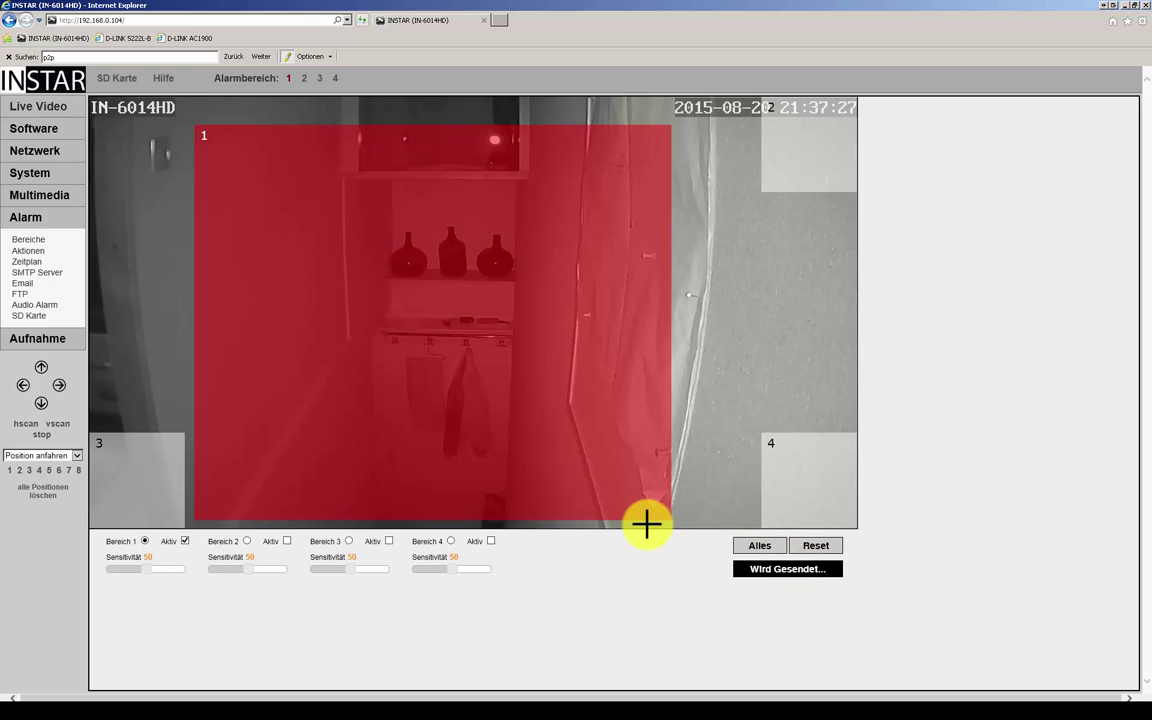
Step: Open the alarm actions, switch the internal PIR sensor off and on again, and re-enable its coupling with the alarm areas
left_click(40, 250)
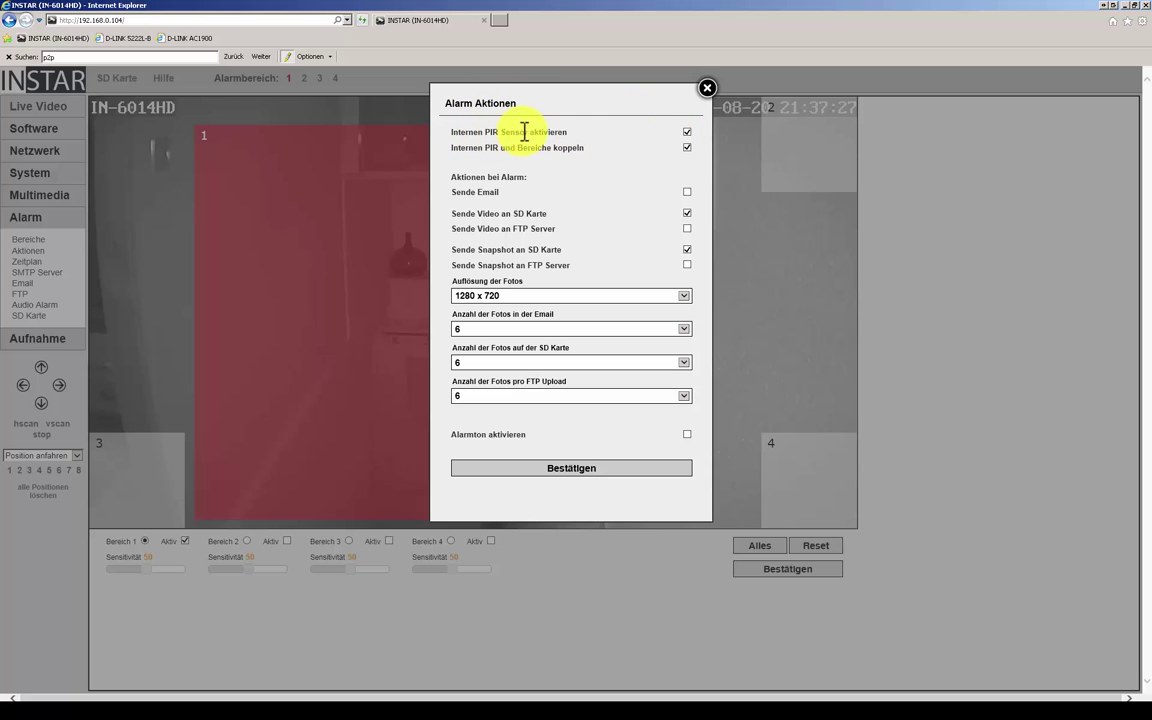
left_click(687, 132)
left_click(687, 132)
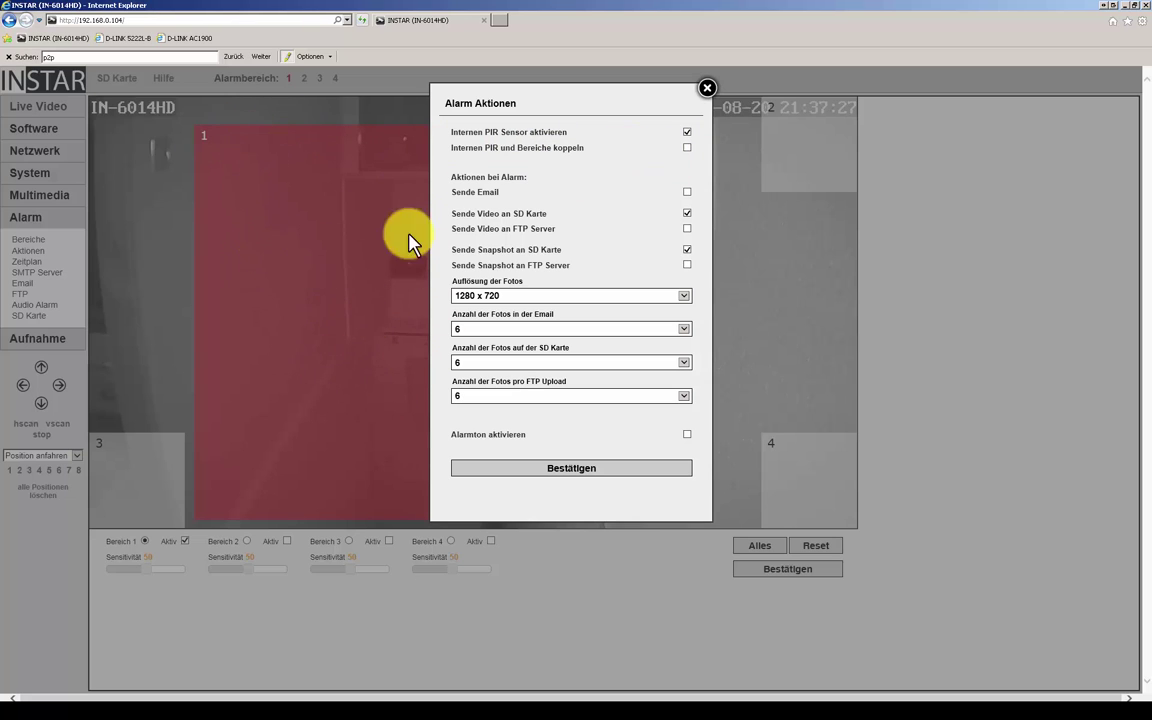
left_click(687, 148)
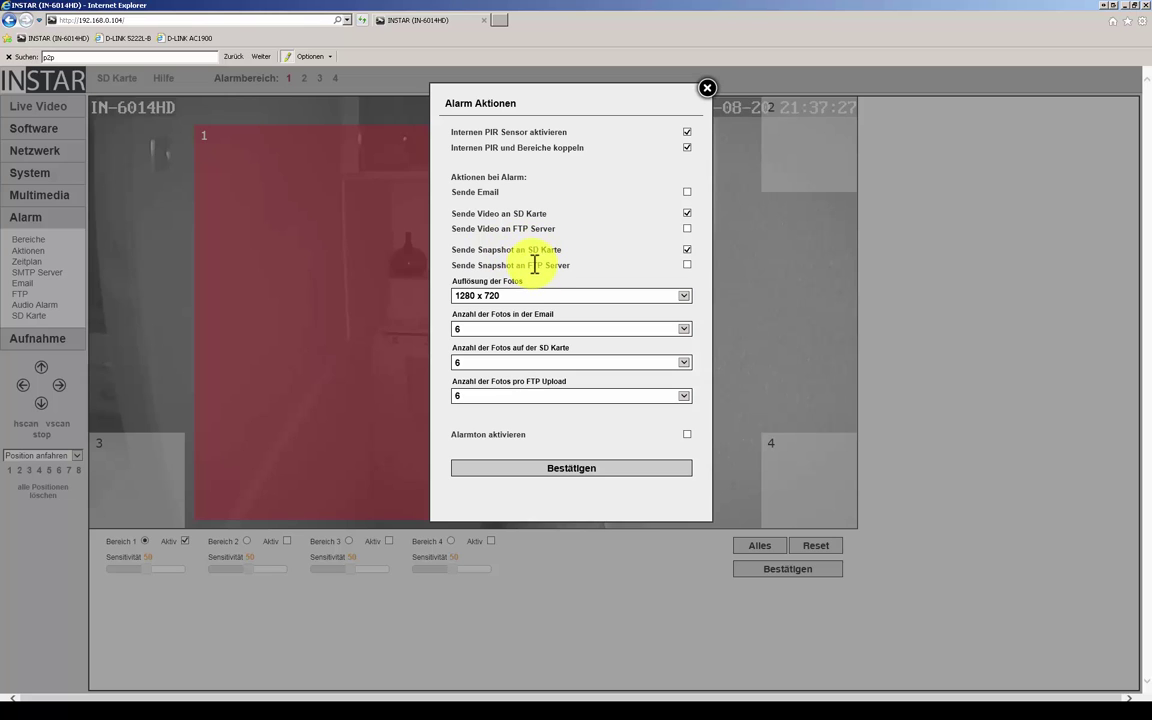
Step: Keep the alarm photo resolution at 1280 x 720, leave the alarm tone off, and save and close the alarm actions
left_click(686, 298)
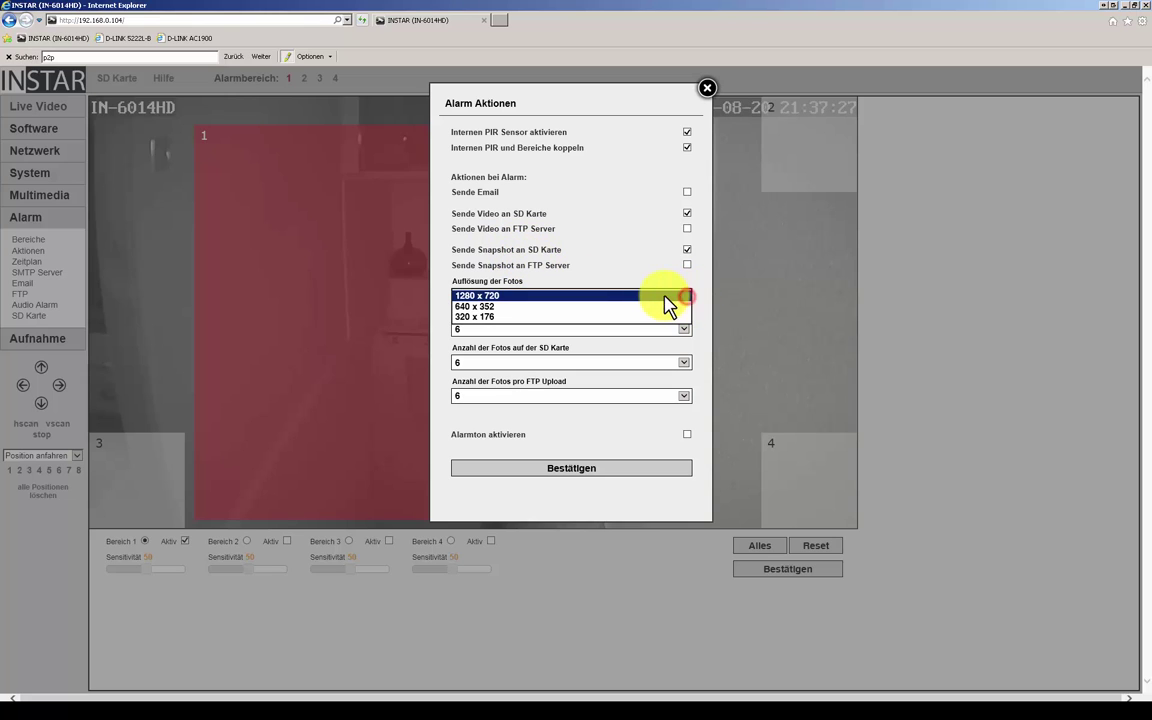
left_click(572, 296)
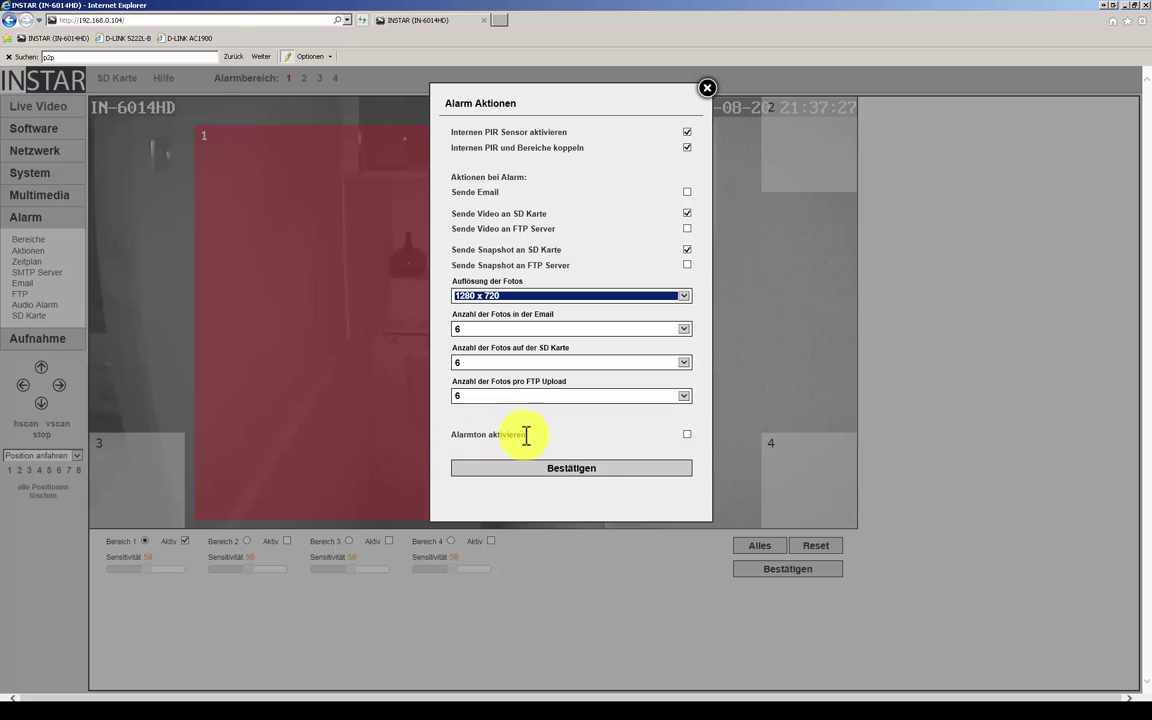
left_click(687, 132)
left_click(687, 435)
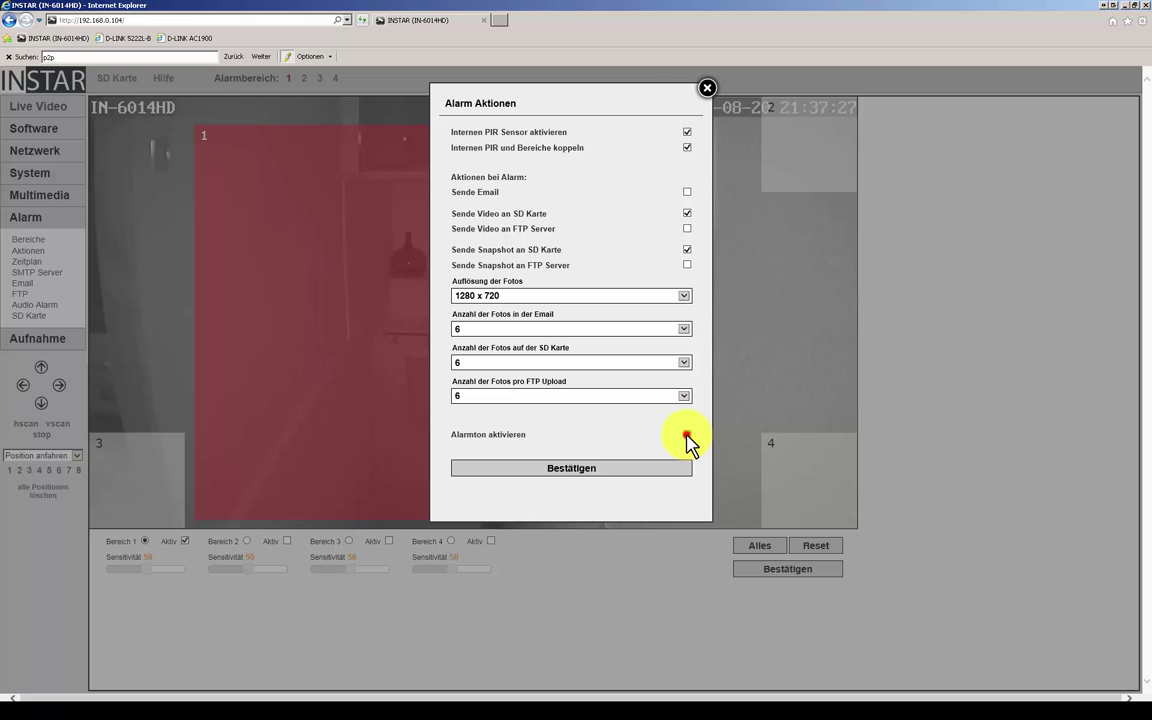
left_click(612, 468)
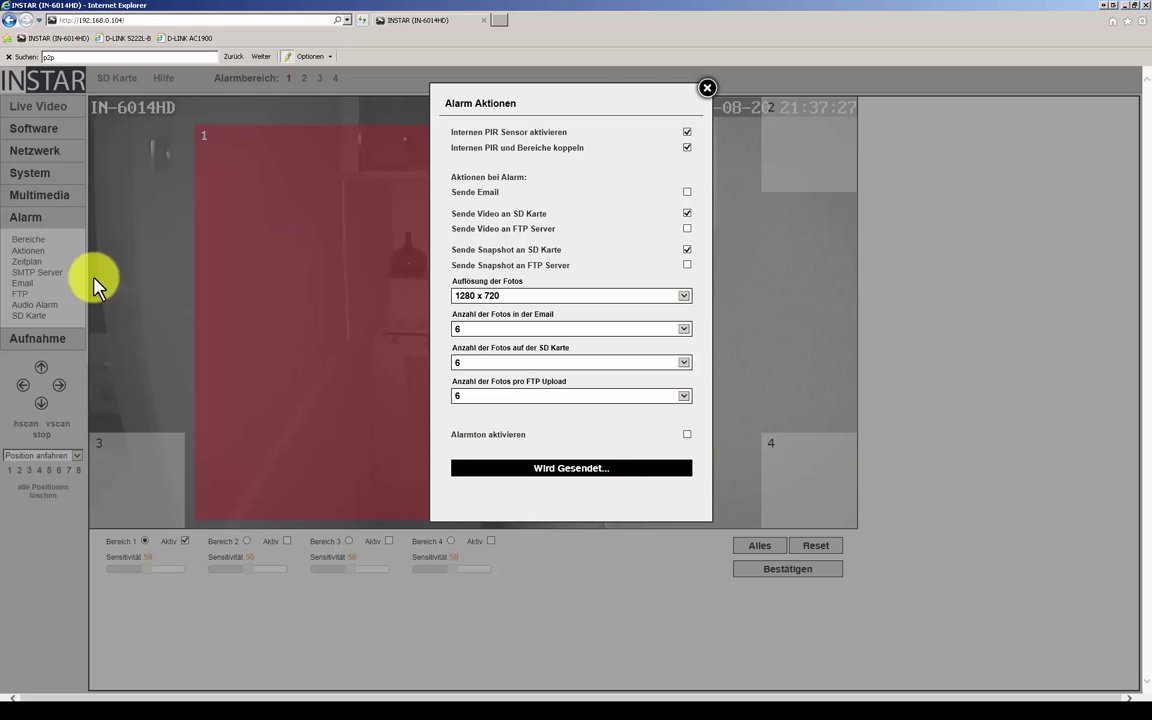
left_click(702, 92)
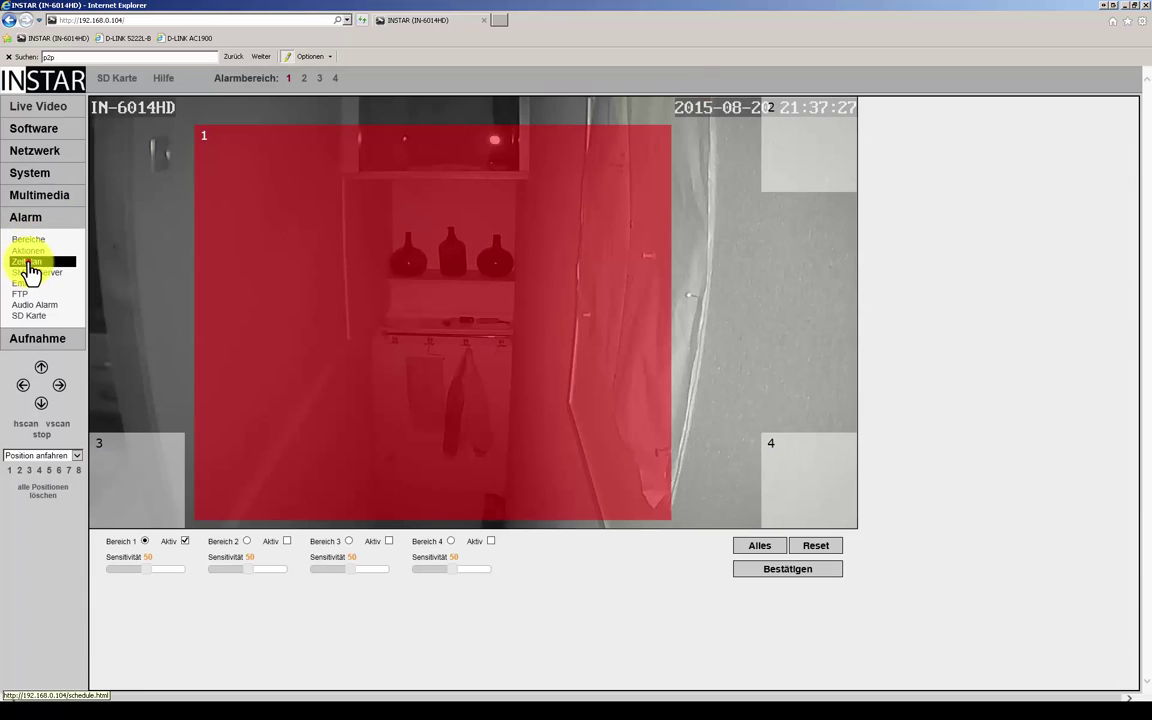
Step: Open the alarm schedule and try the Arbeitszeit and Nacht presets, the inversion, and the Immer inaktiv and Immer aktiv presets
left_click(28, 262)
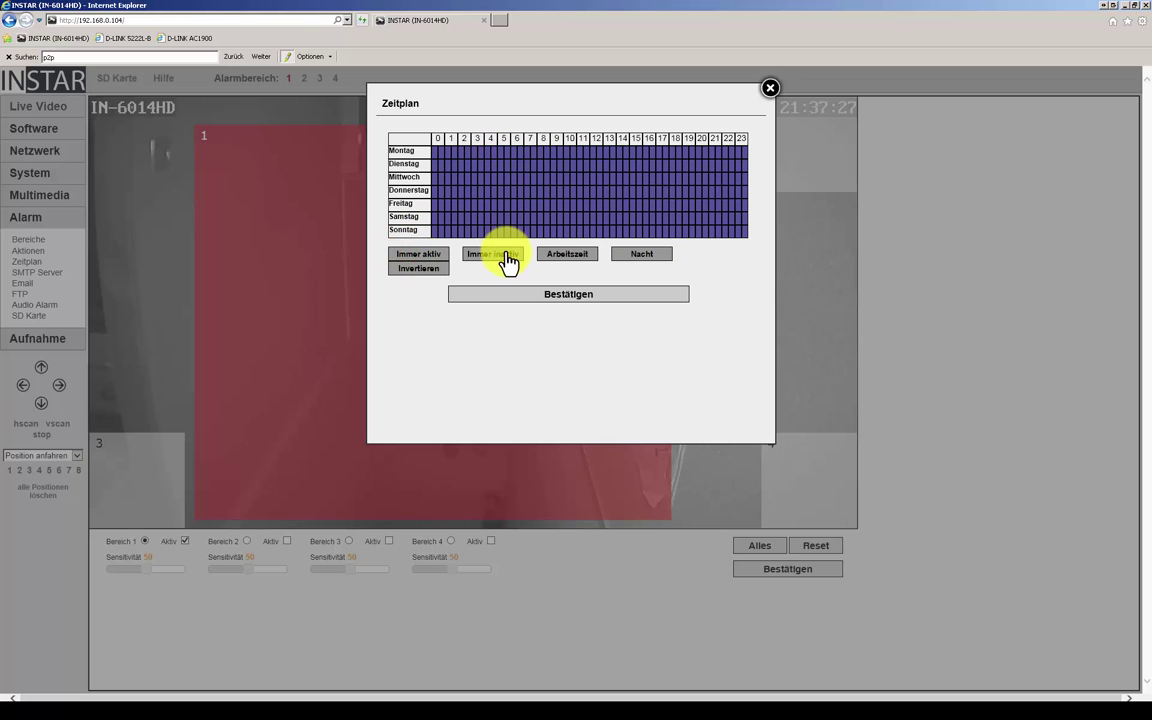
left_click(578, 253)
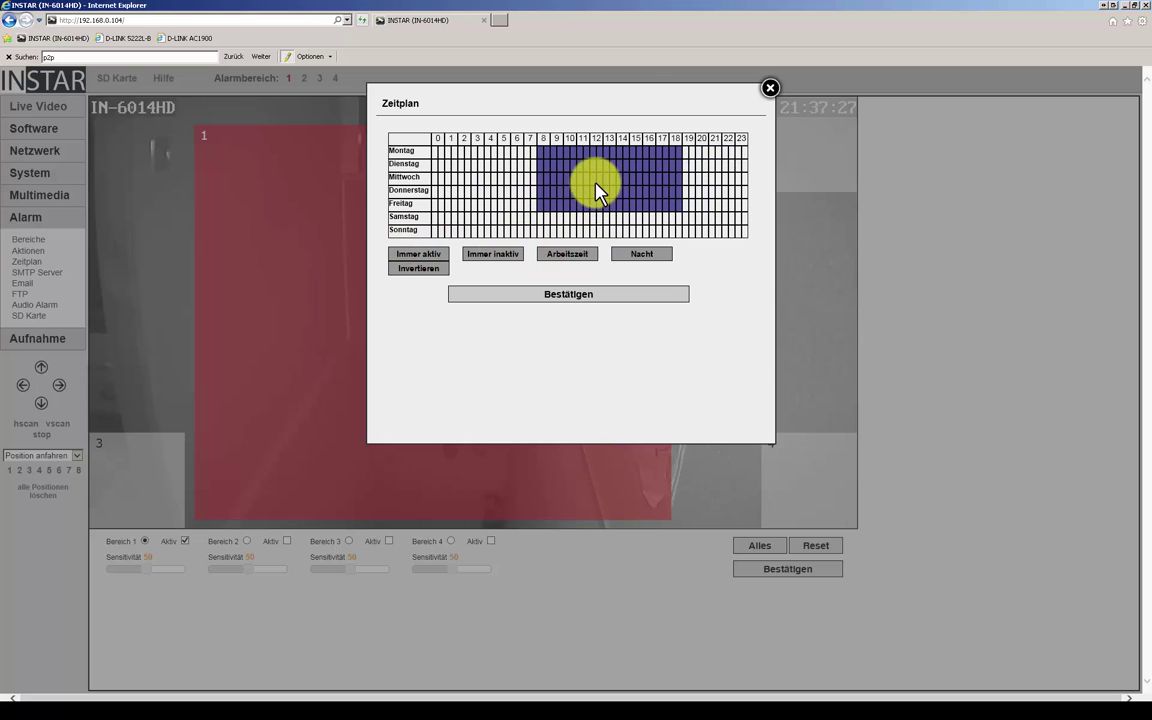
left_click(638, 254)
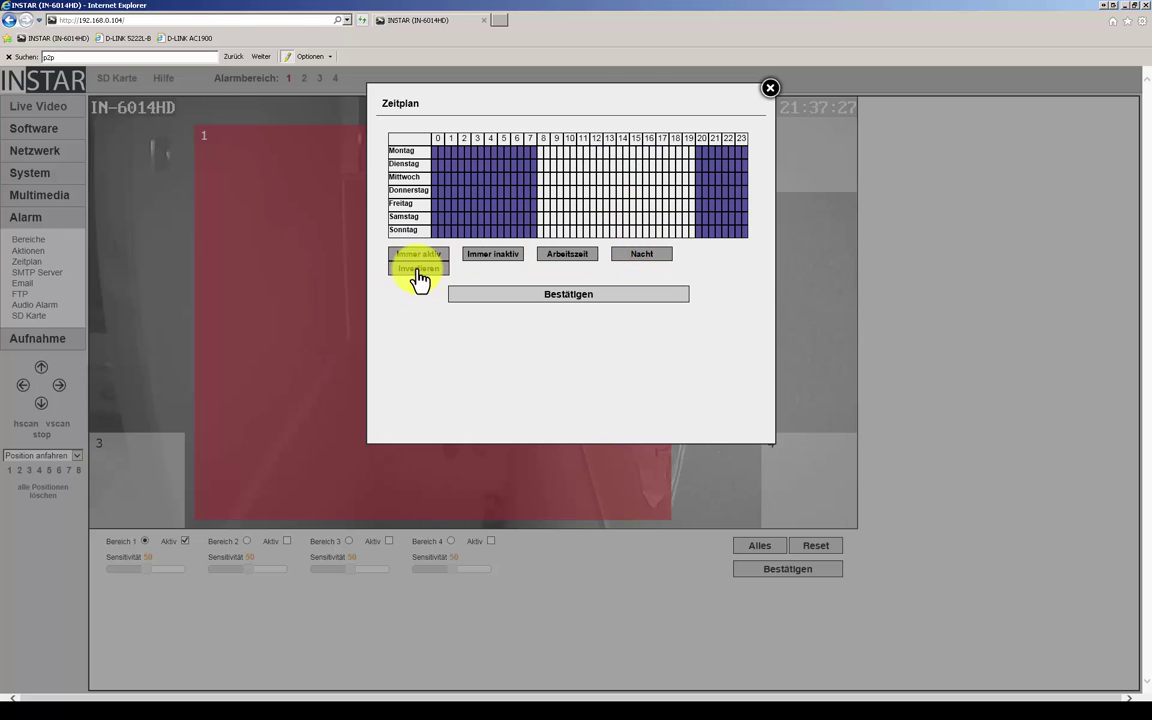
left_click(420, 270)
left_click(490, 254)
left_click(430, 253)
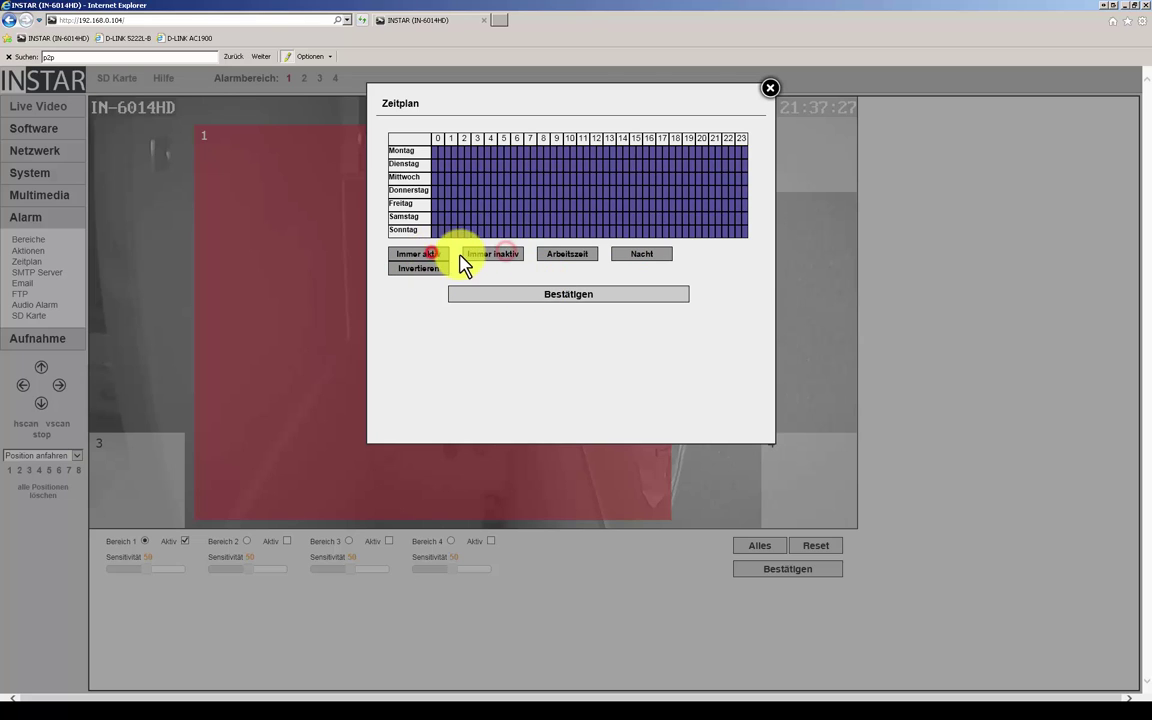
Step: Clear the alarm schedule, activate scattered half-hour slots on Monday to Thursday and Saturday, and save and close it
left_click(497, 256)
left_click(502, 150)
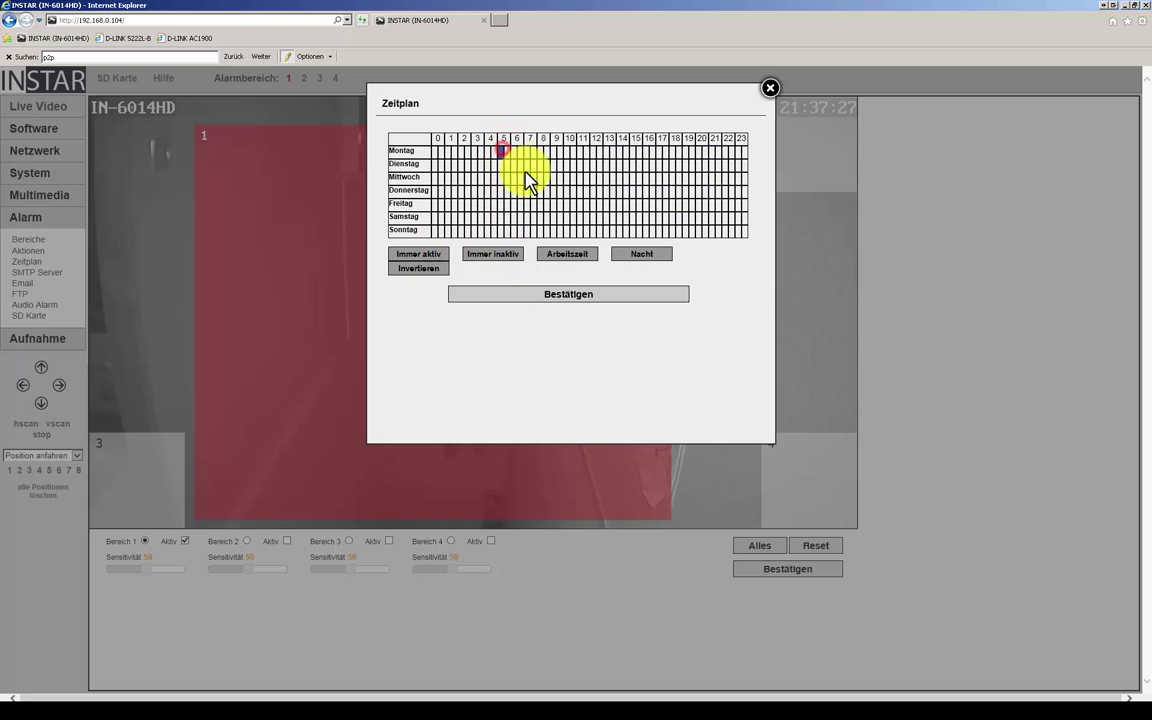
left_click(533, 178)
left_click(560, 152)
left_click(580, 178)
left_click(646, 191)
left_click(685, 191)
left_click(718, 191)
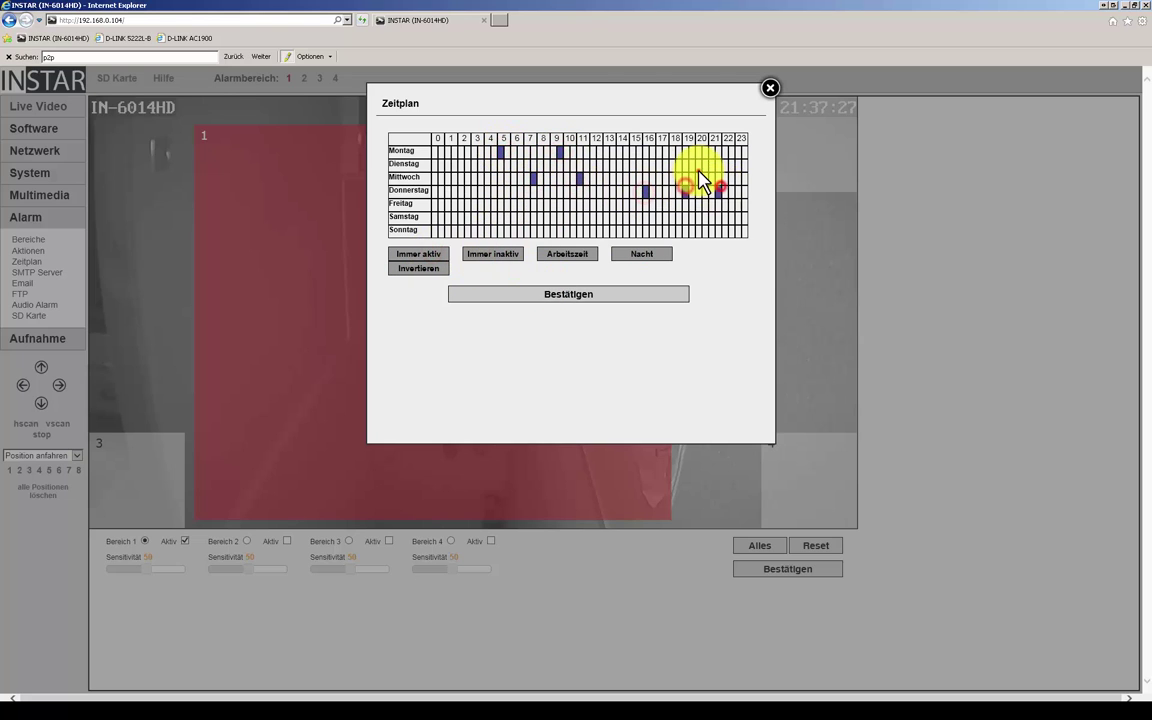
left_click(698, 165)
left_click(632, 178)
left_click(599, 218)
left_click(527, 218)
left_click(467, 218)
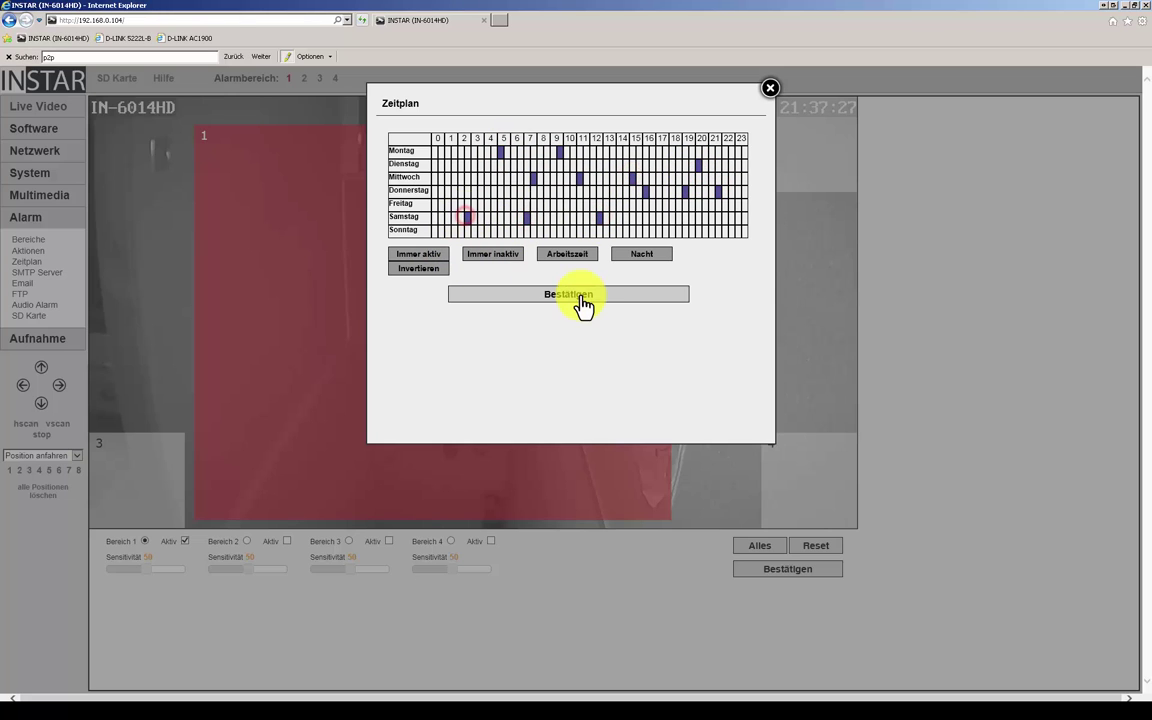
left_click(580, 296)
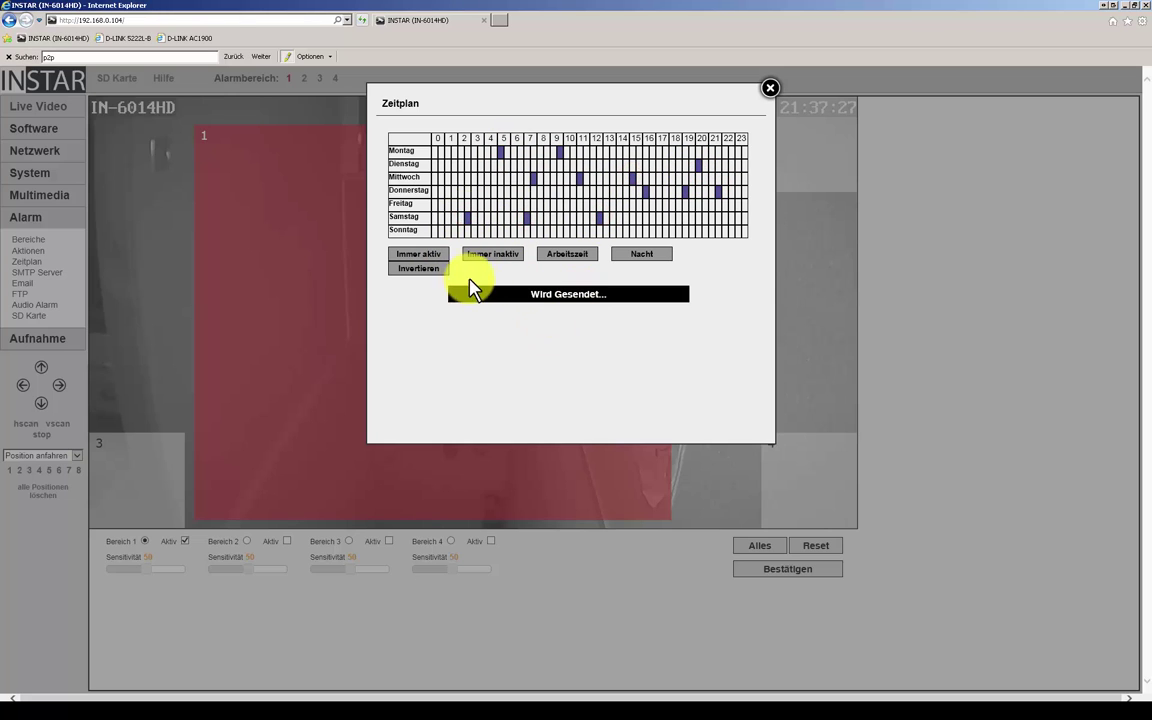
left_click(768, 89)
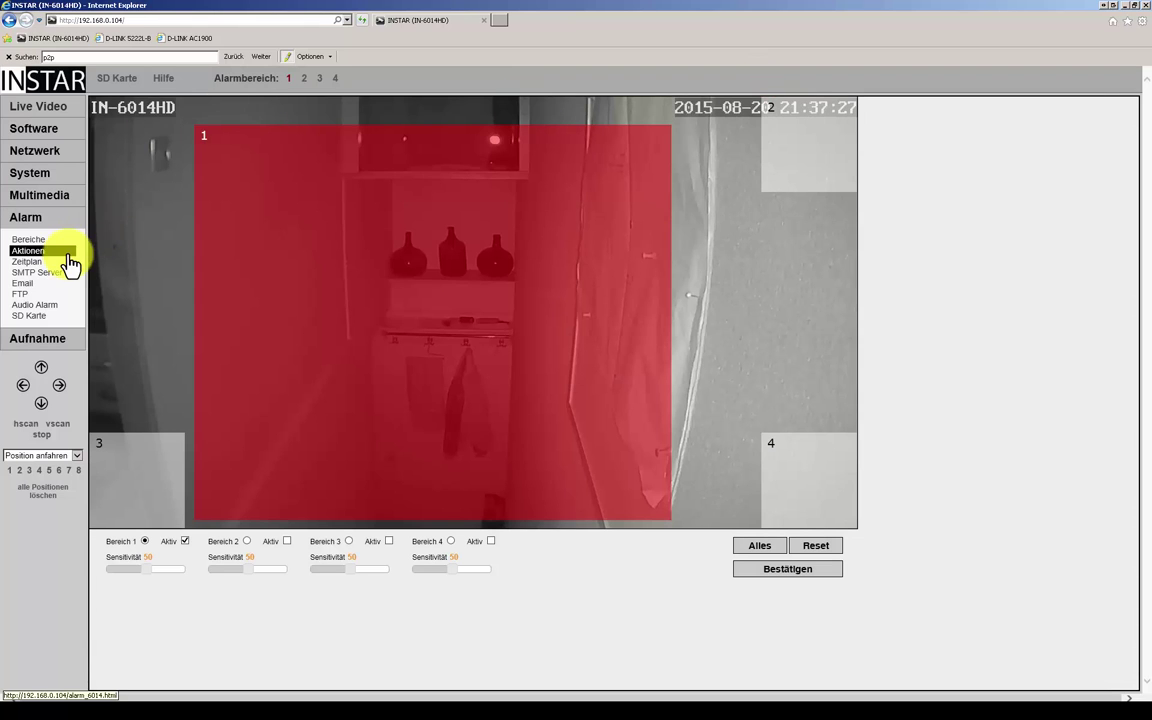
Step: Open the SMTP server configuration, try the Gmail provider preset, and return the preselection to Manuell
left_click(44, 276)
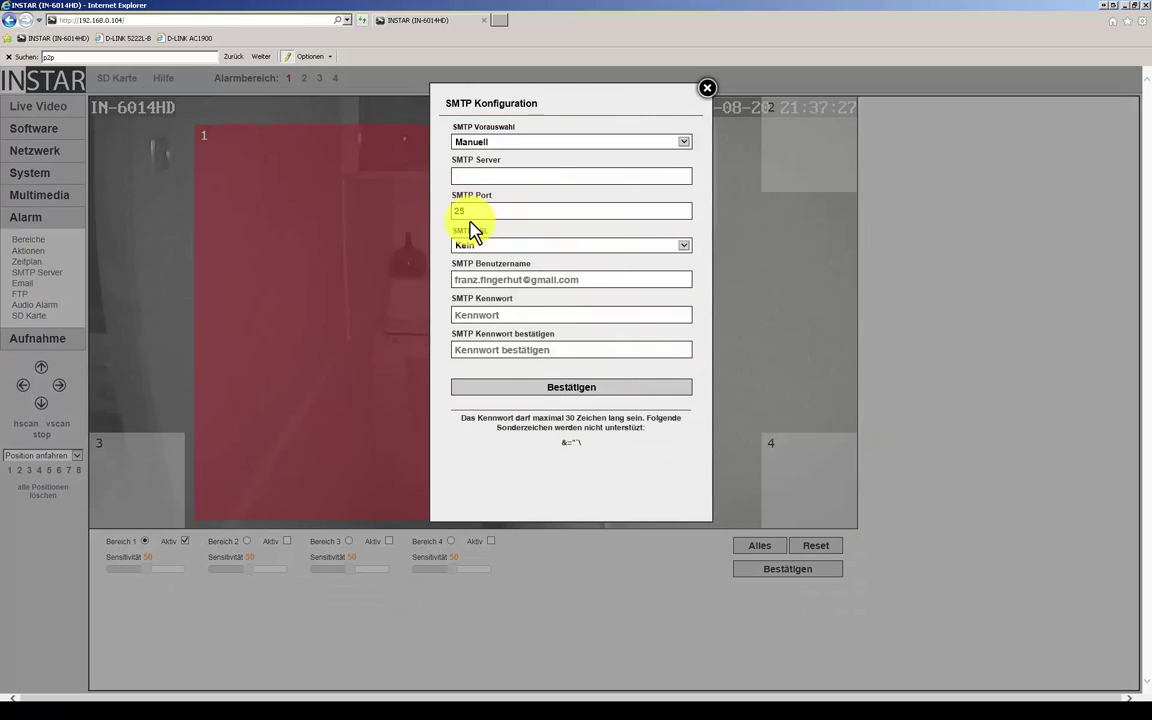
left_click(684, 143)
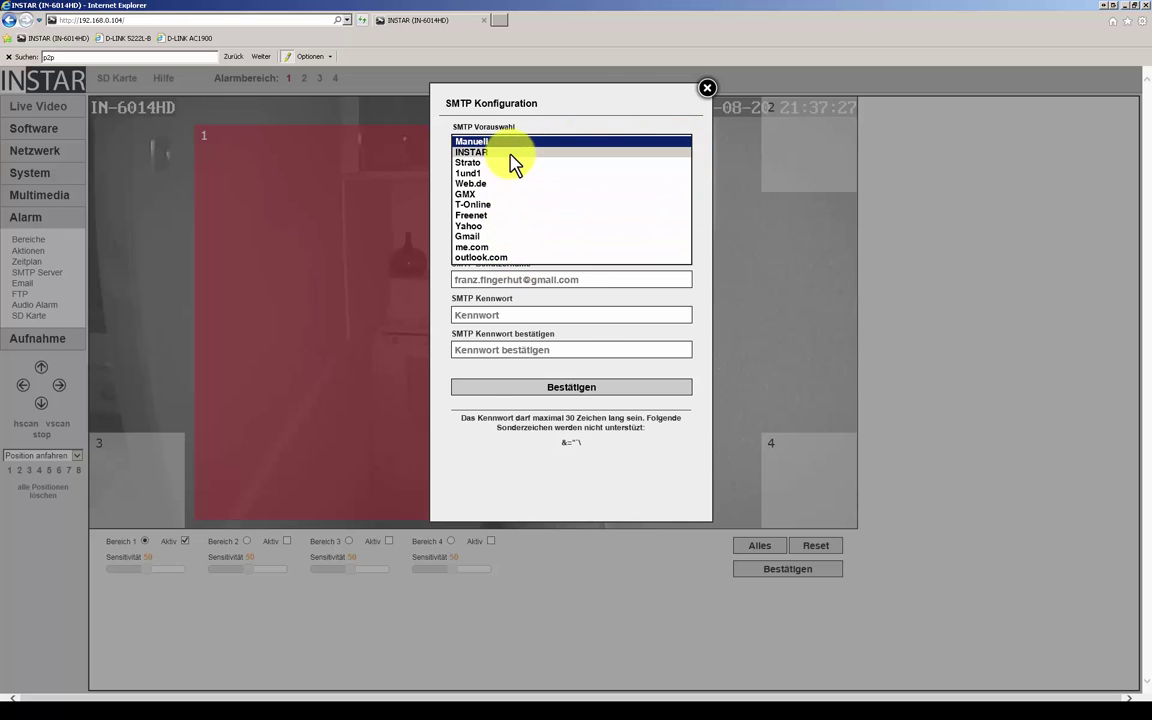
left_click(490, 236)
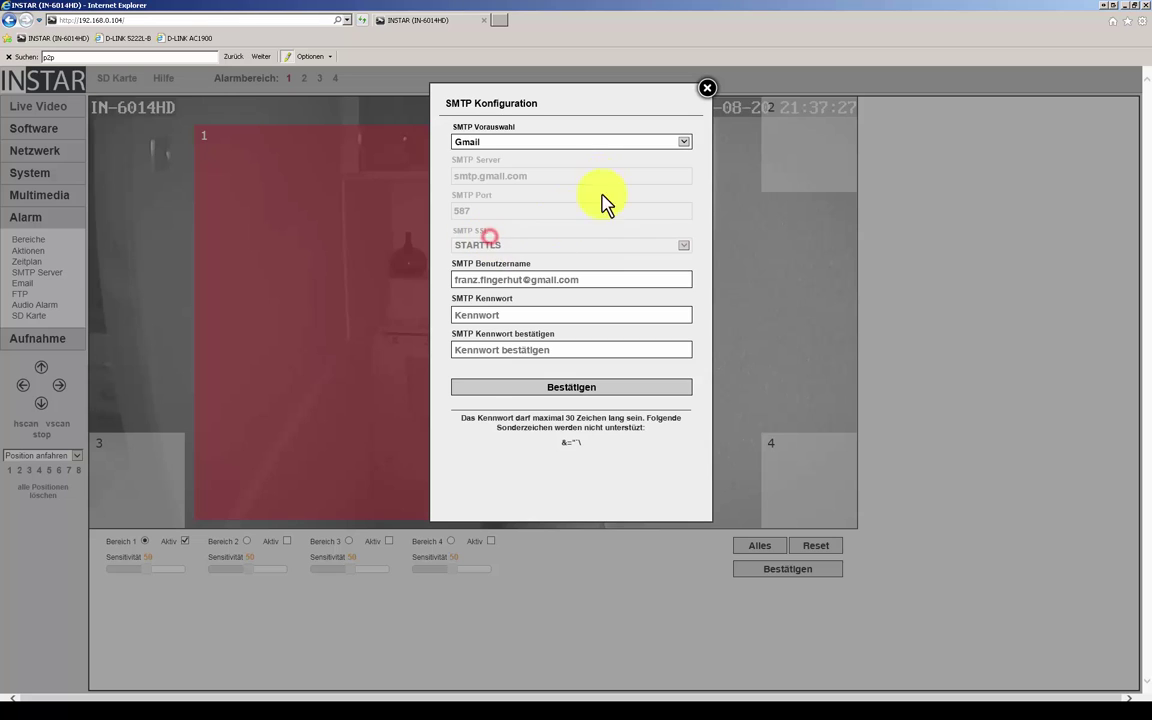
left_click(527, 141)
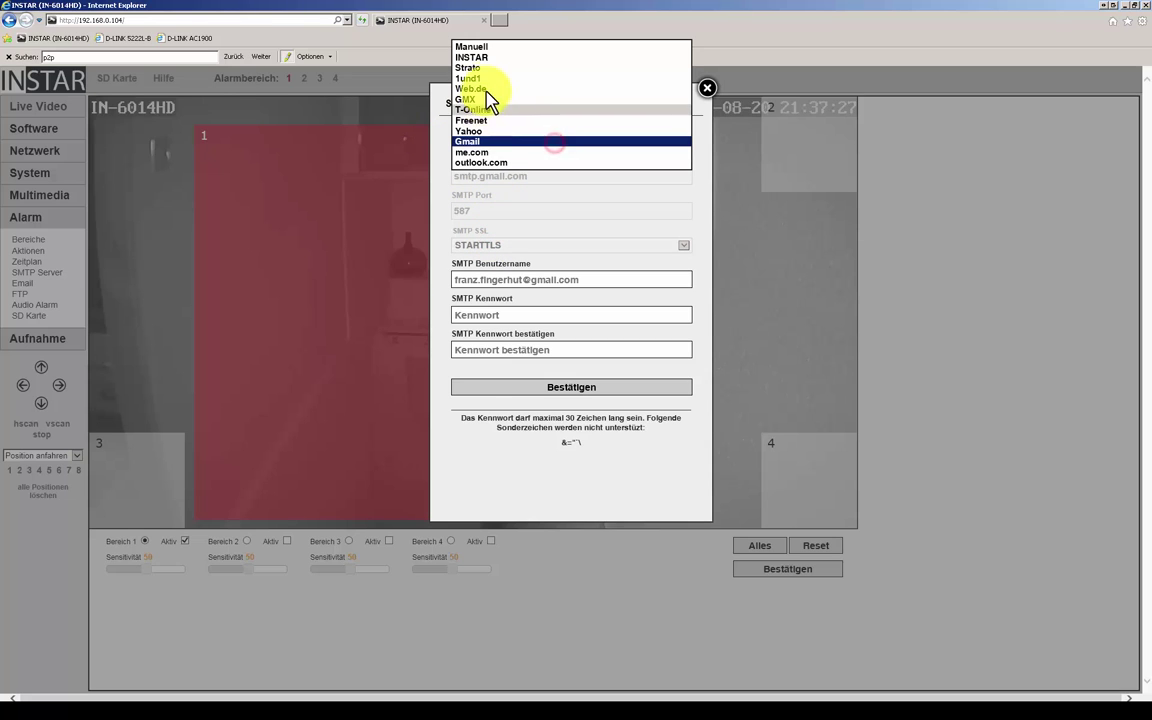
left_click(478, 47)
Step: Examine the manual SMTP server fields and the available SSL encryption options, and close the configuration without saving
left_click_drag(530, 175, 681, 270)
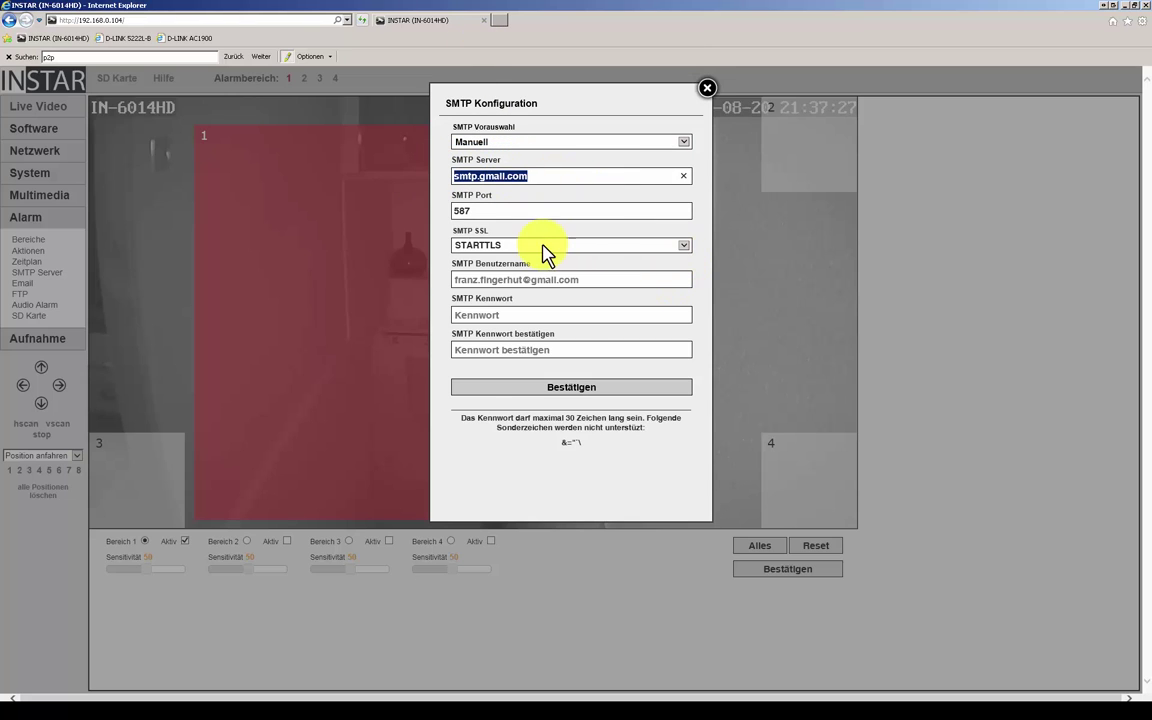
left_click(686, 248)
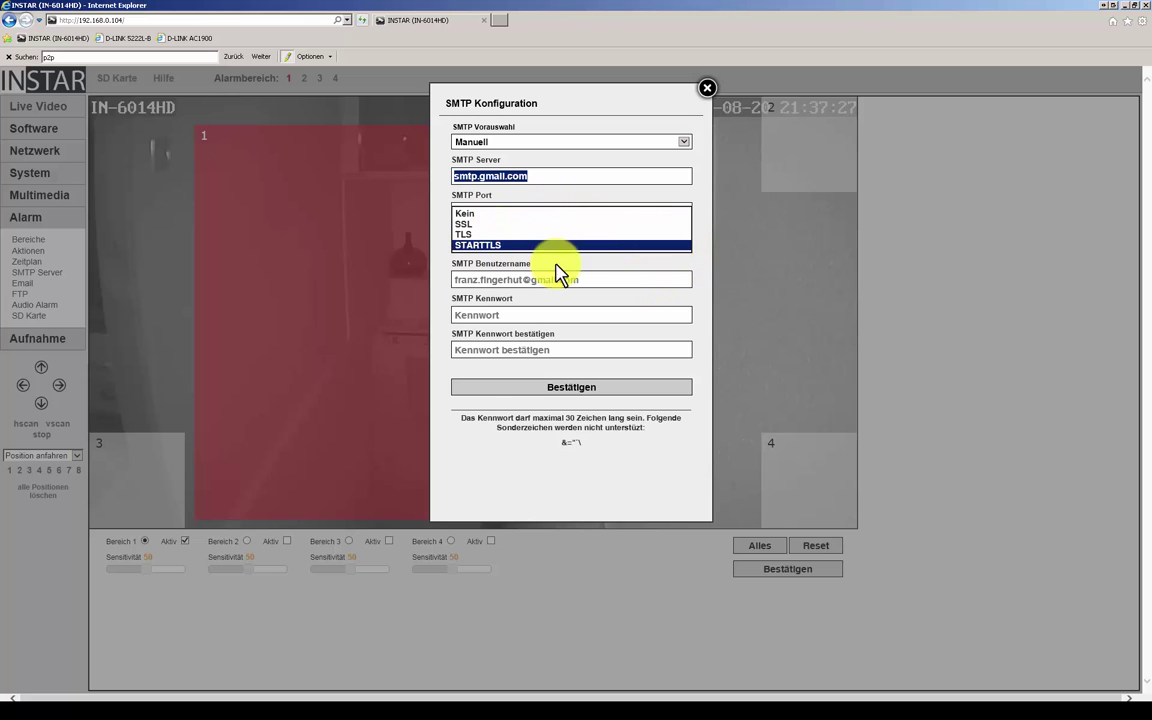
left_click(698, 260)
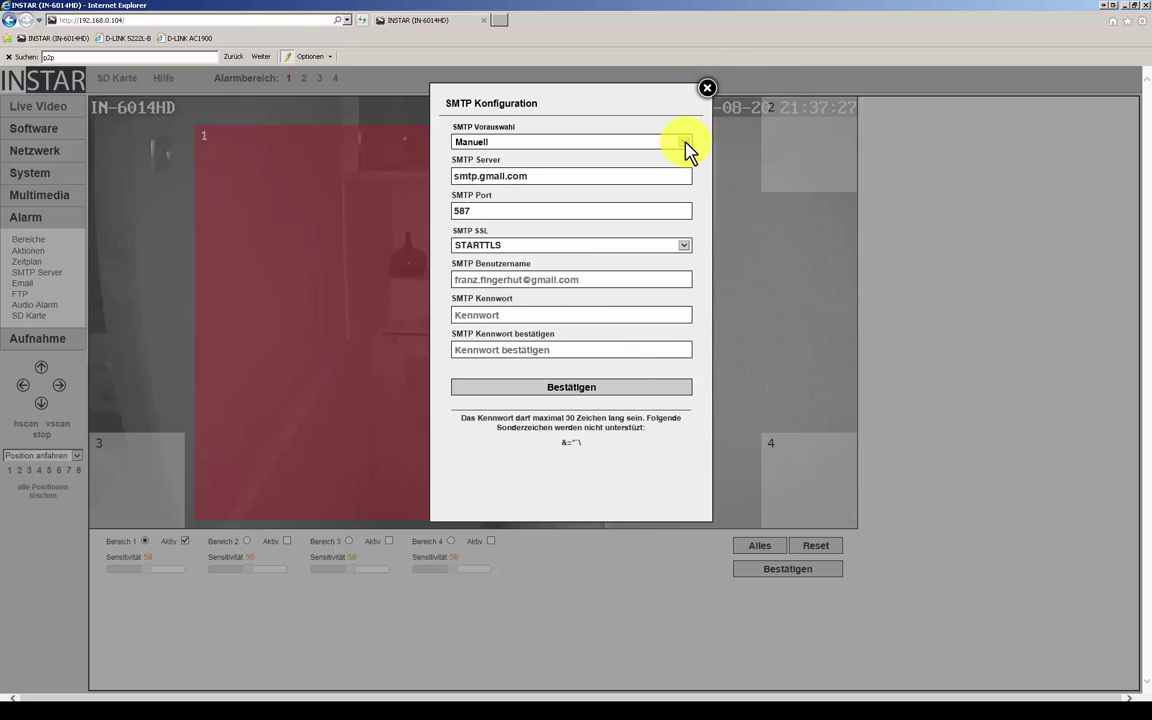
left_click(708, 92)
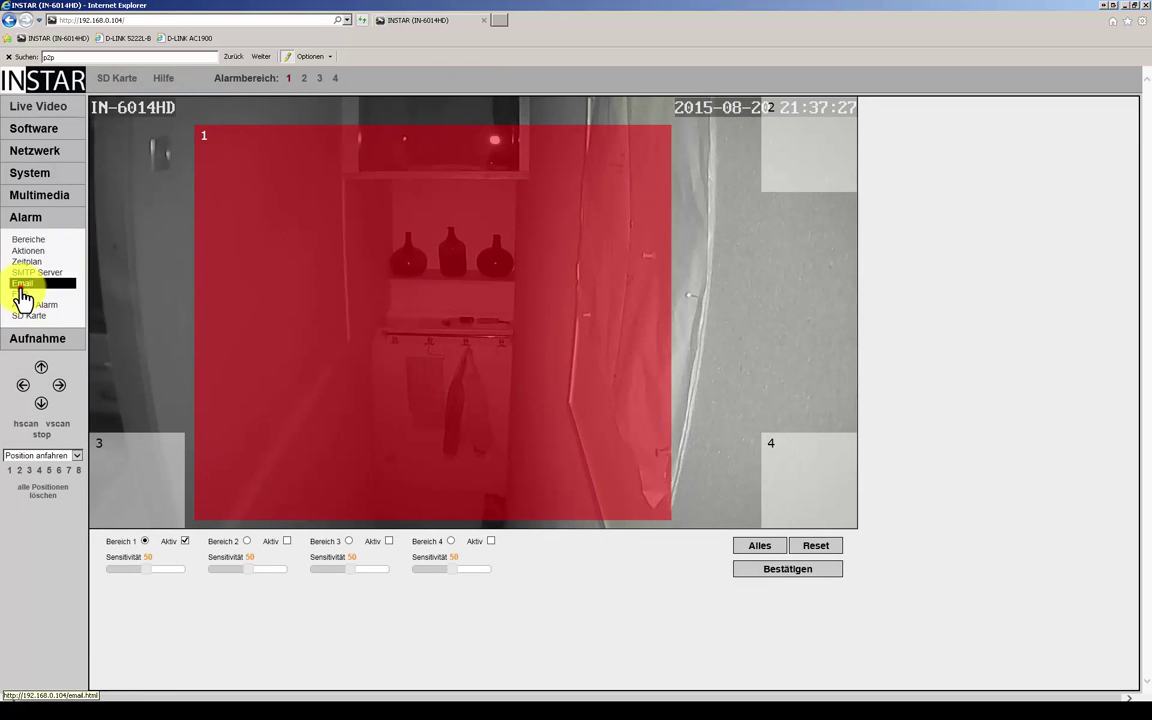
Step: Review the alarm email configuration and the FTP configuration with its test function, closing each without changes
left_click(21, 286)
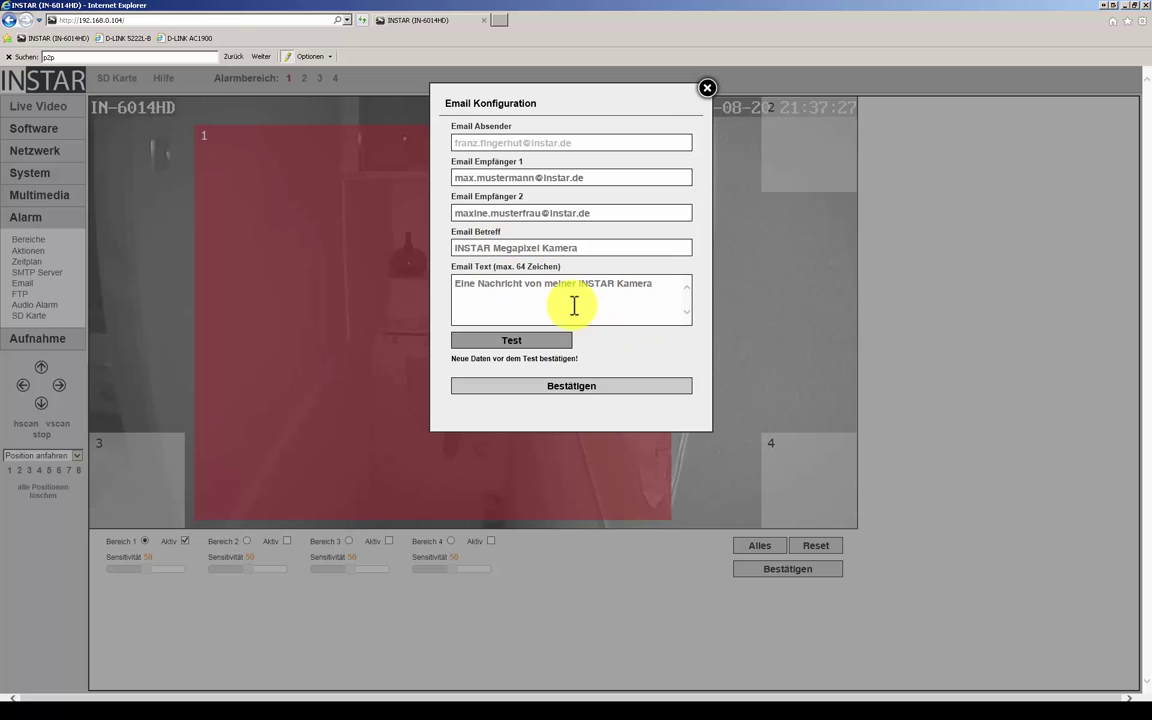
left_click(708, 95)
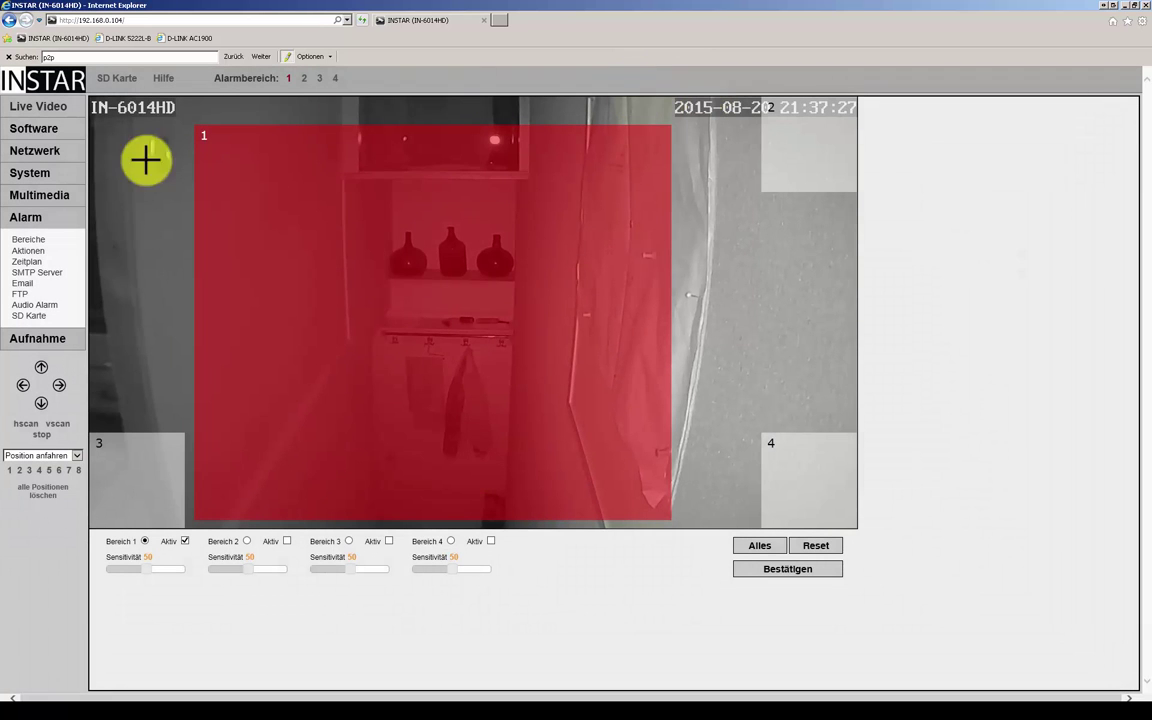
left_click(20, 295)
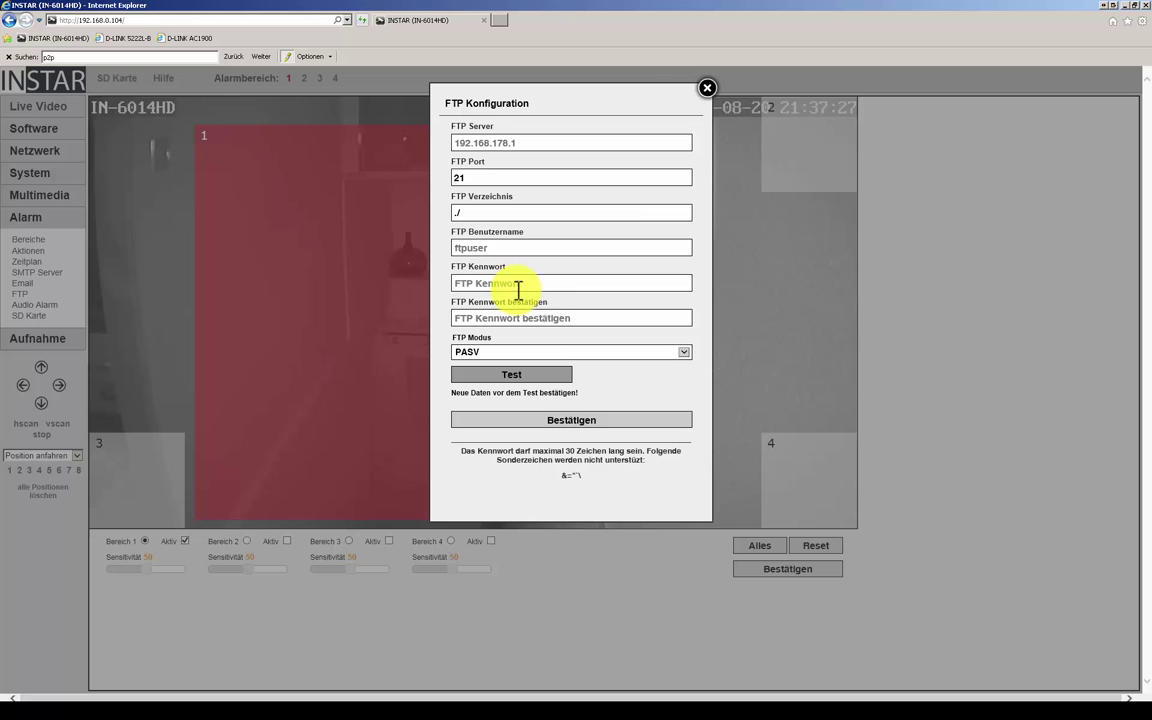
left_click(504, 377)
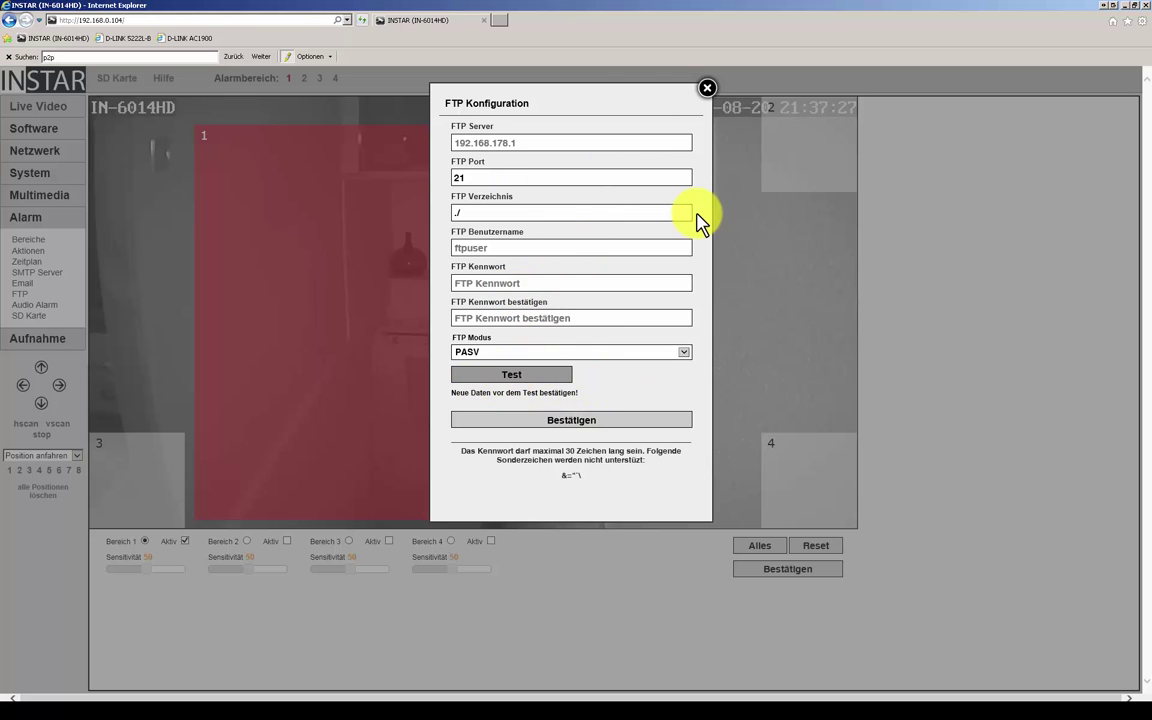
left_click(518, 368)
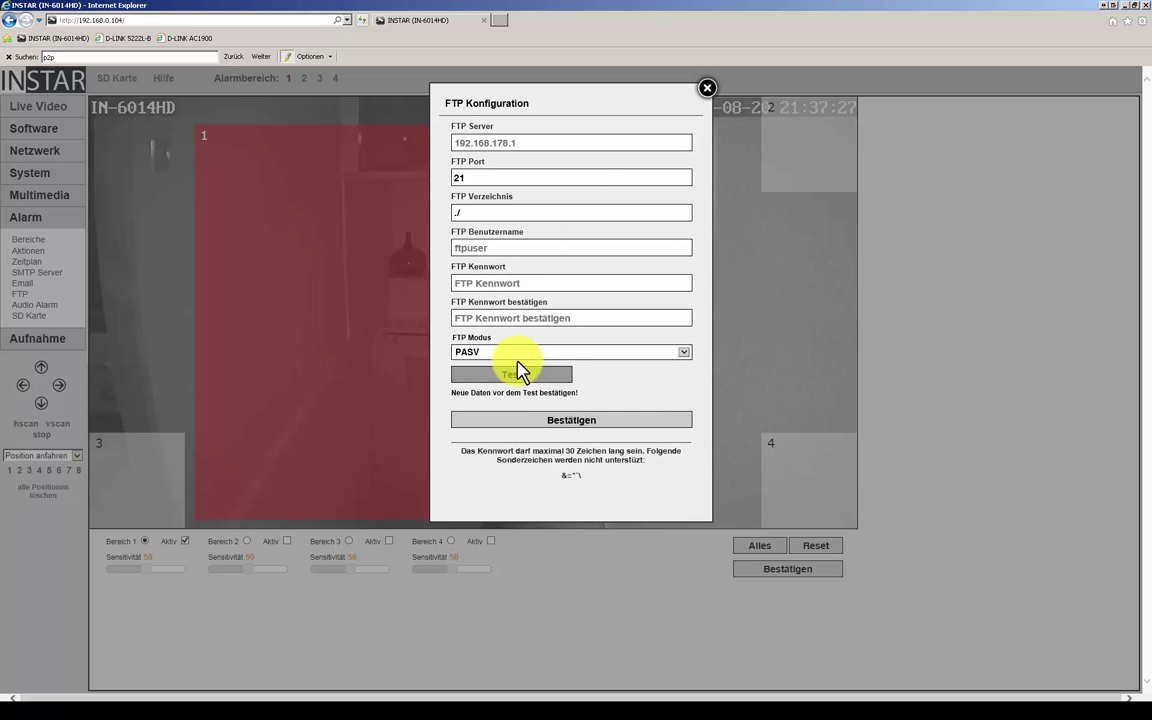
left_click(707, 91)
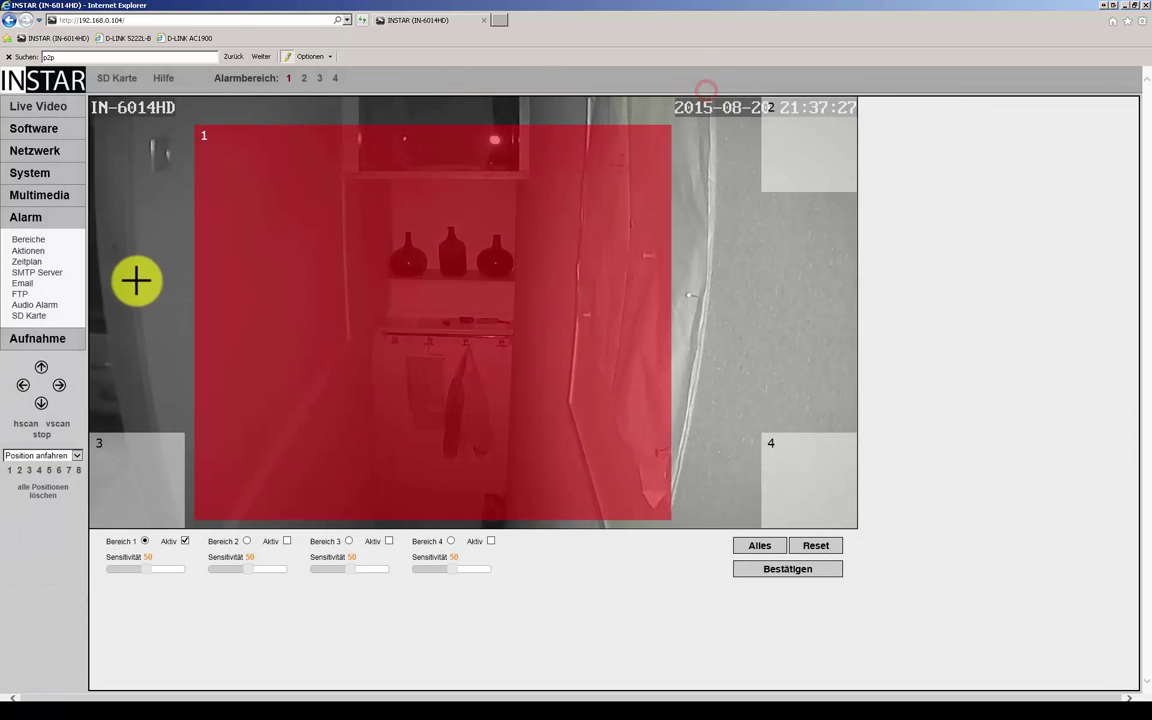
Step: Open the audio alarm settings, select a sensitivity of 5, and close them without saving
left_click(42, 305)
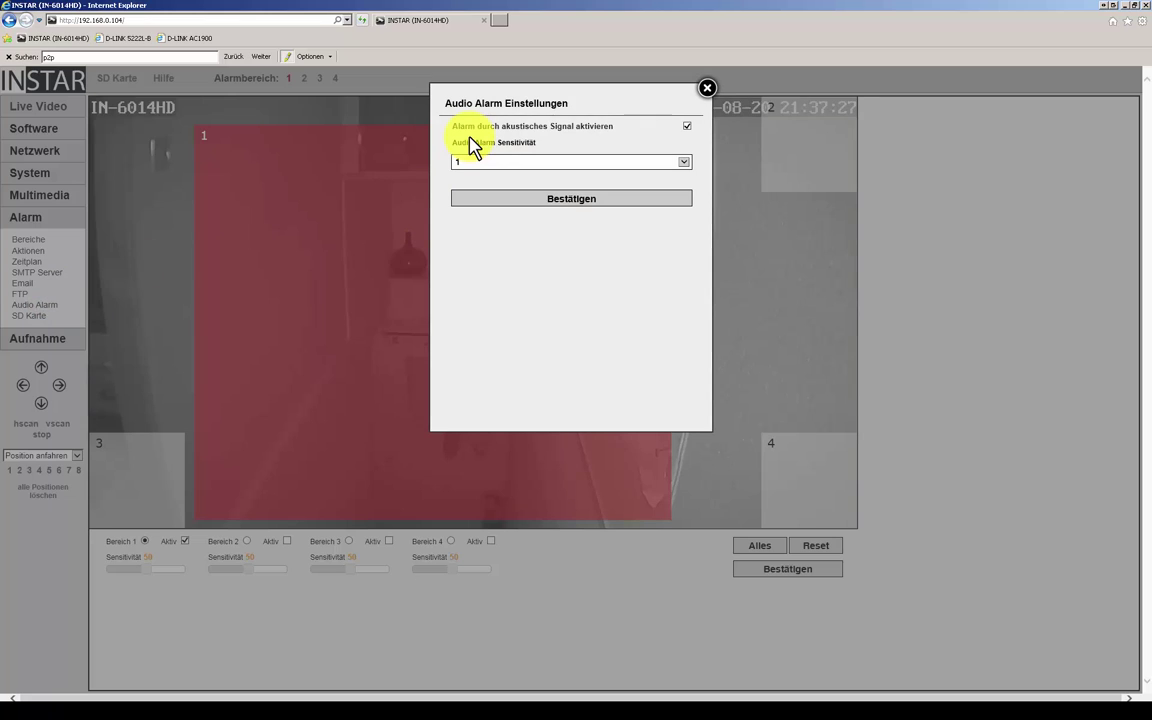
left_click(683, 161)
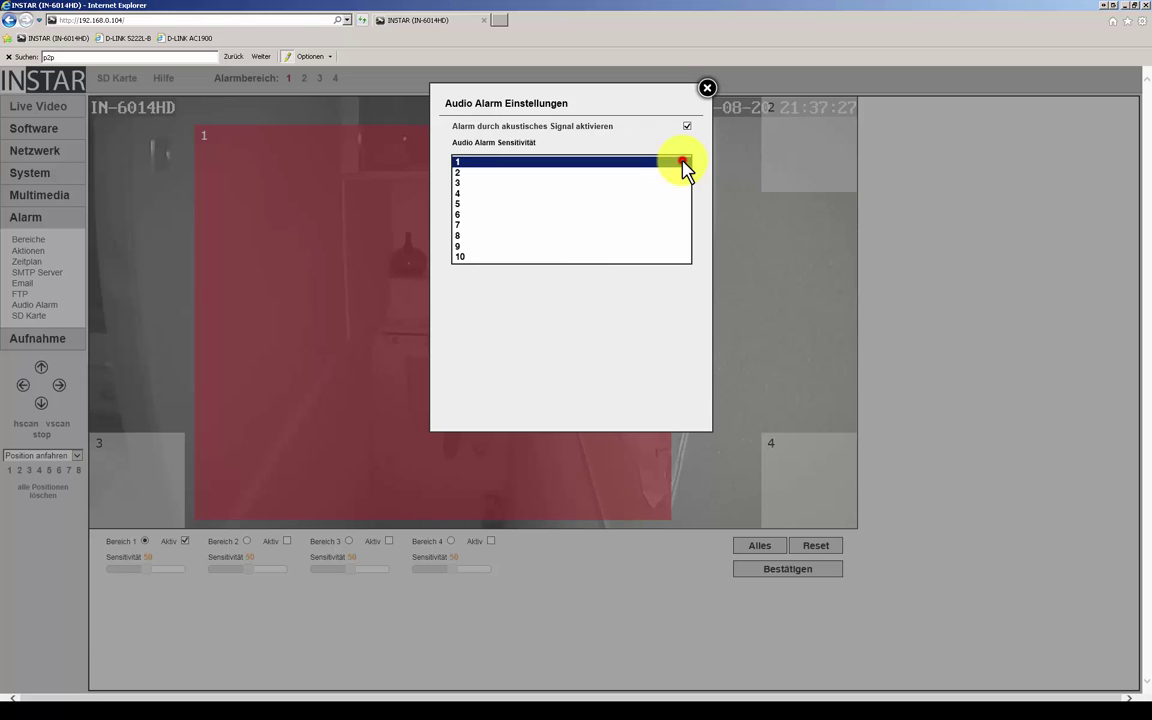
left_click(521, 205)
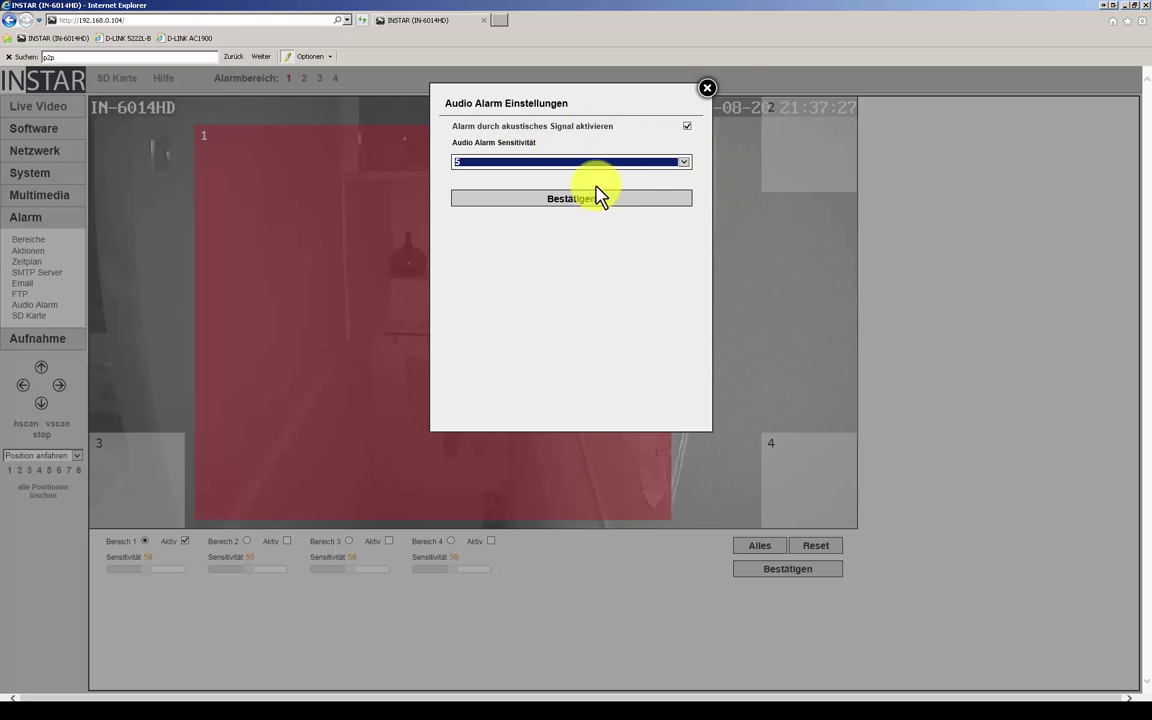
left_click(708, 91)
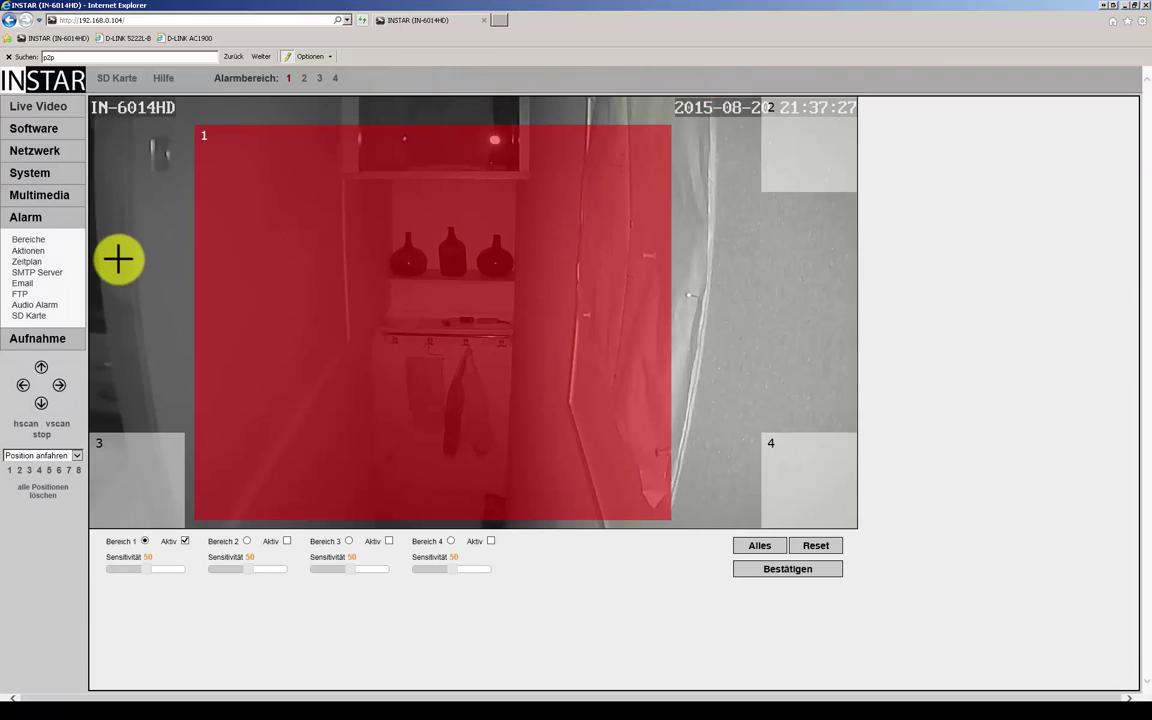
Step: Review the SD card format, eject and directory options, close them, and expand the recording settings (Aufnahme)
left_click(28, 316)
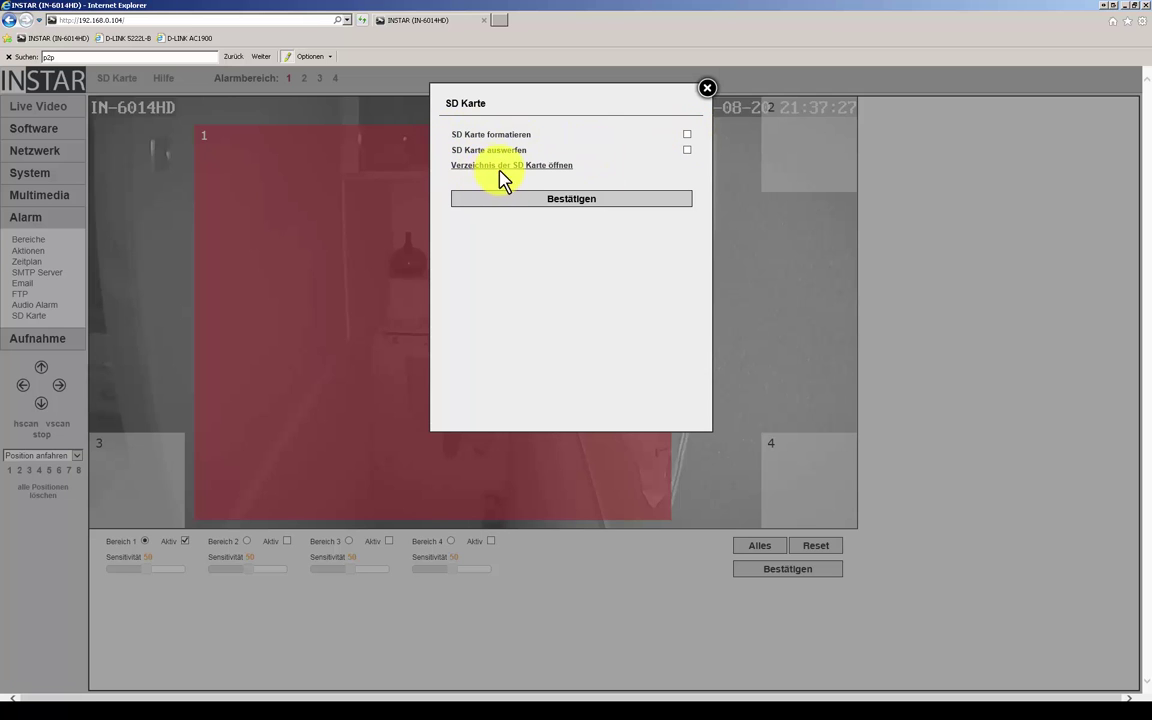
left_click(708, 89)
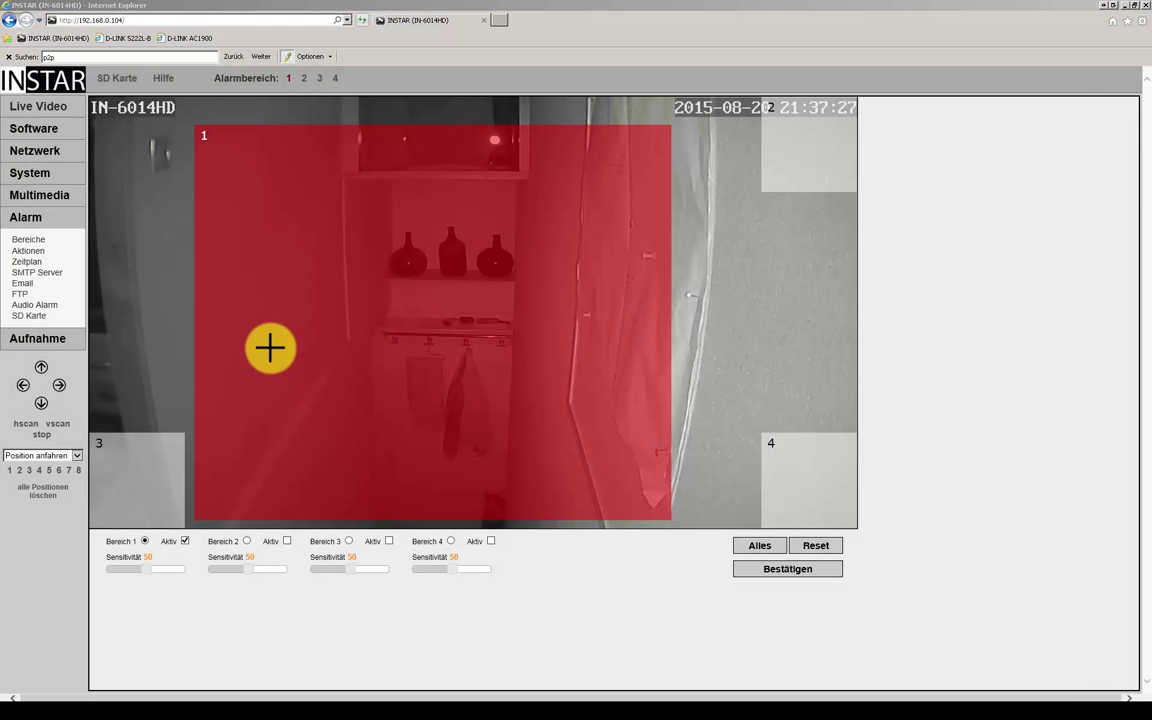
left_click(37, 344)
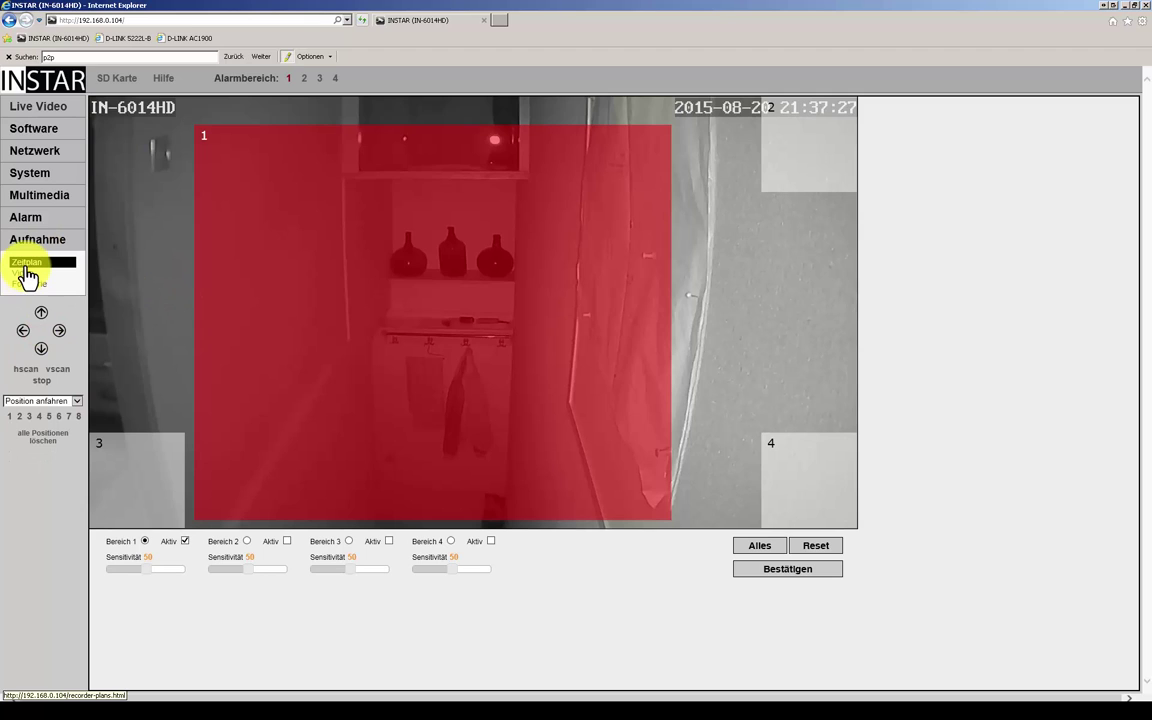
Step: Open the recording schedules and set the Fotoserie plan to always inactive (Immer inaktiv), and back to always active (Immer aktiv)
left_click(26, 266)
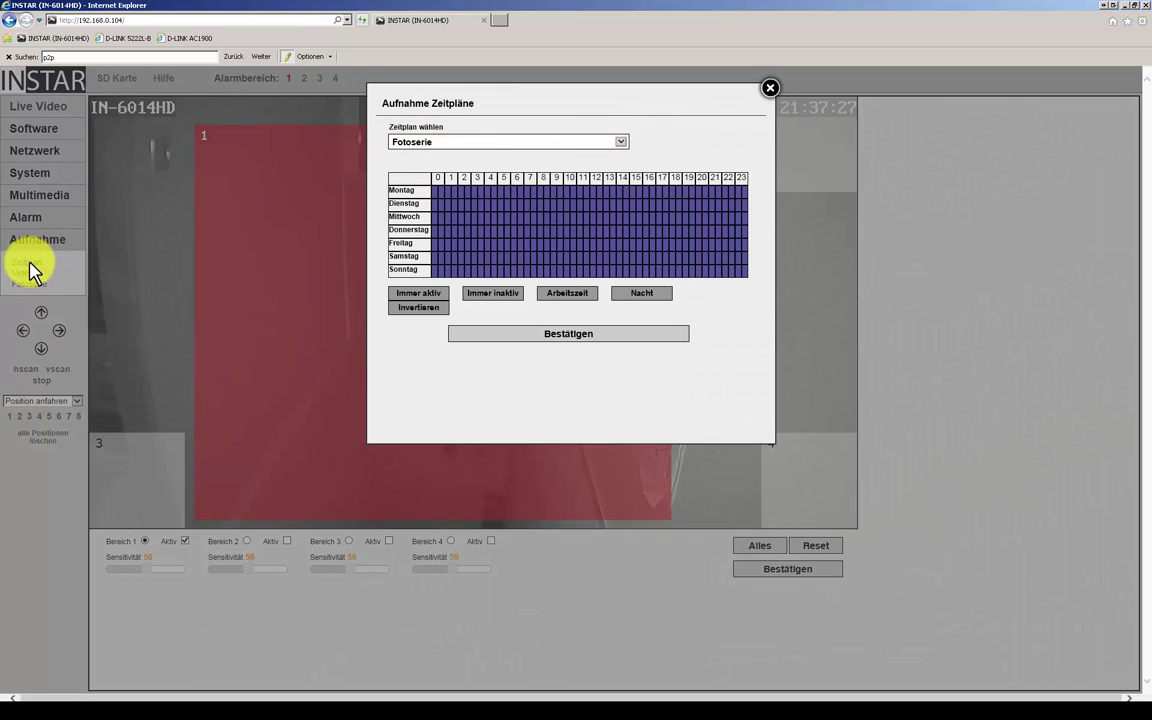
left_click(621, 143)
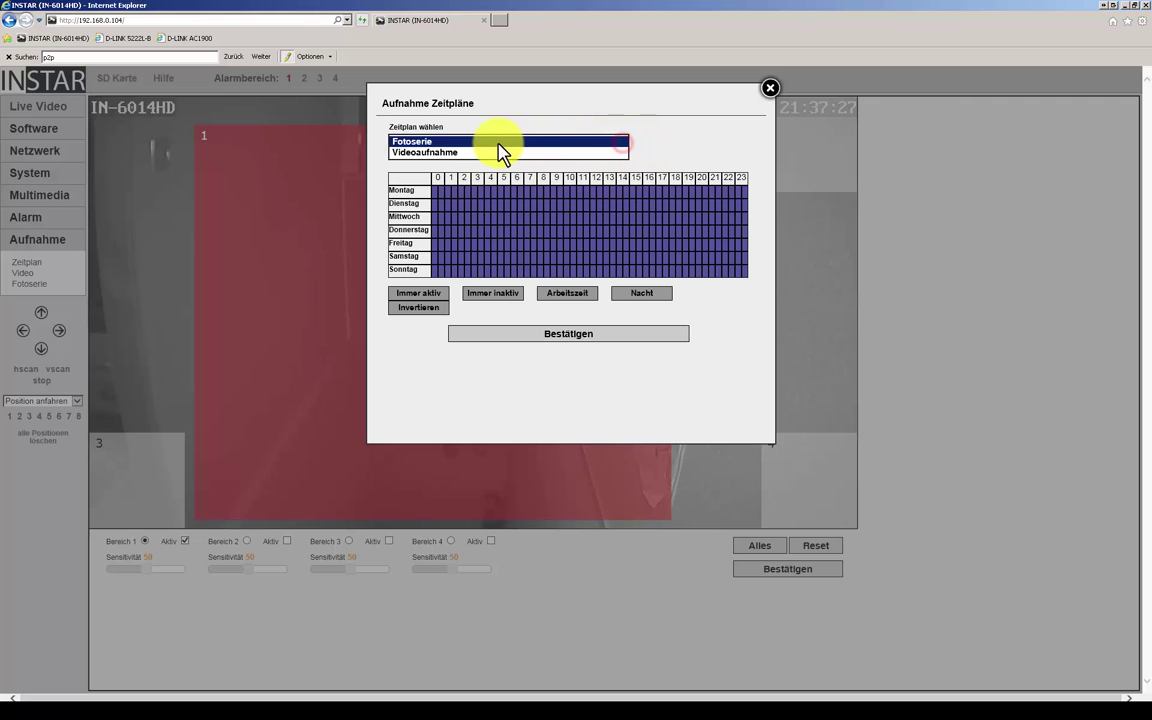
left_click(724, 157)
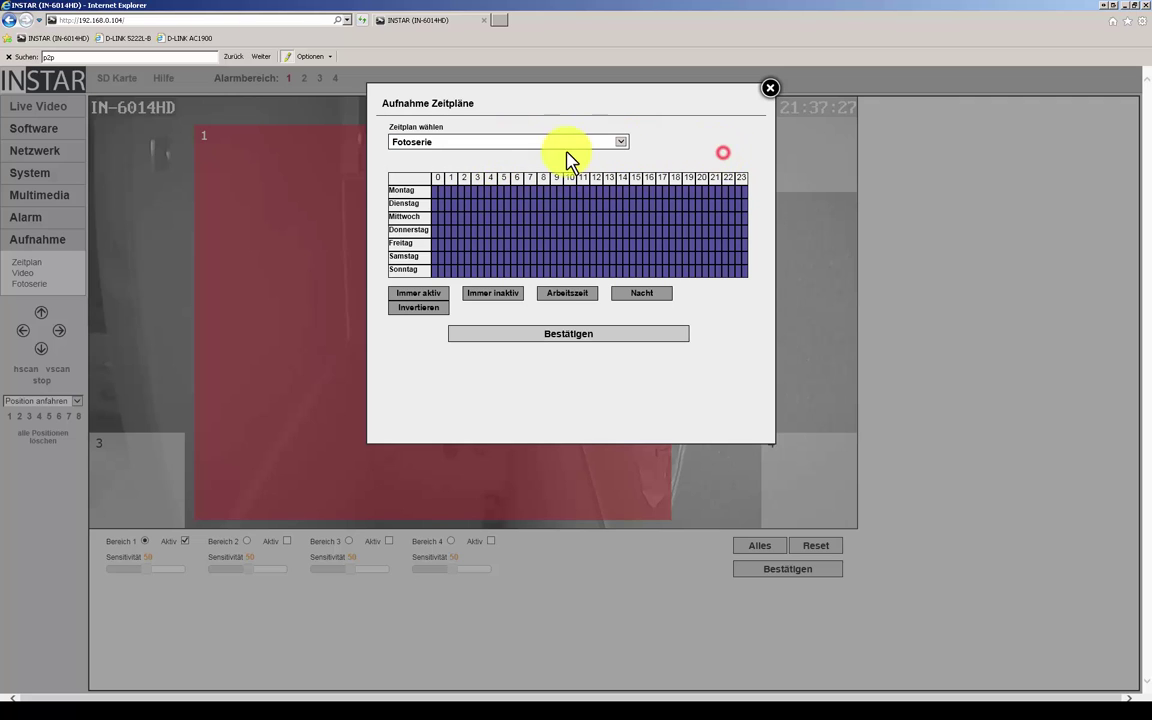
left_click(589, 207)
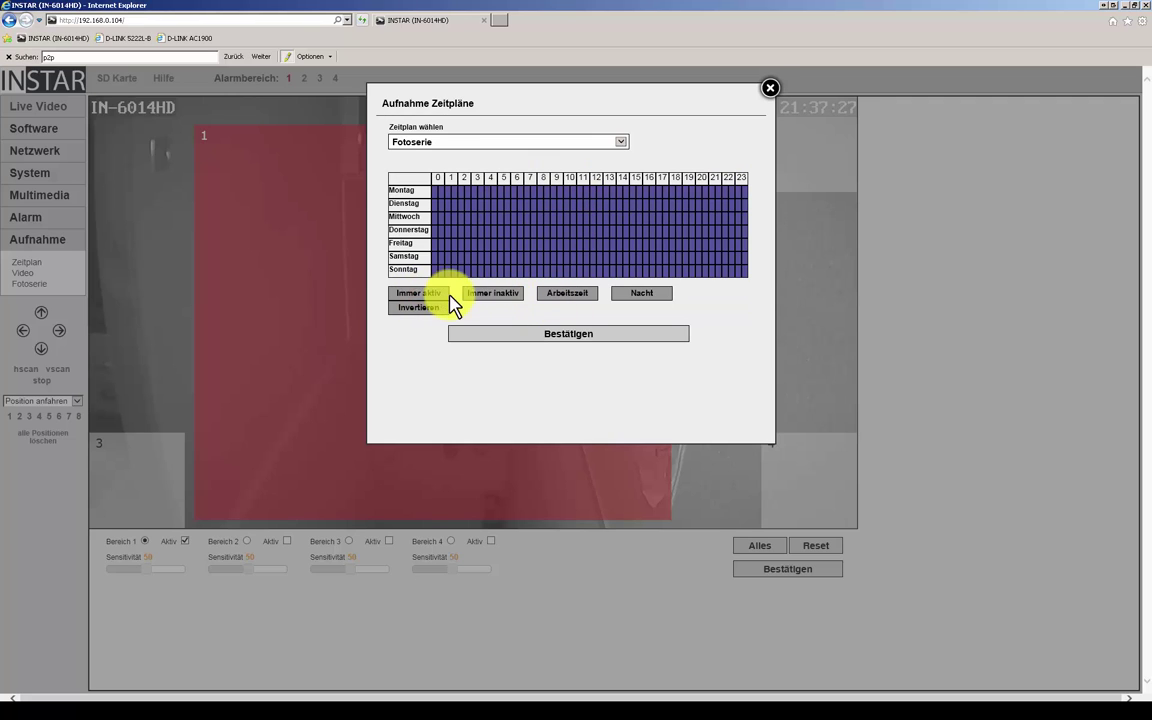
left_click(493, 293)
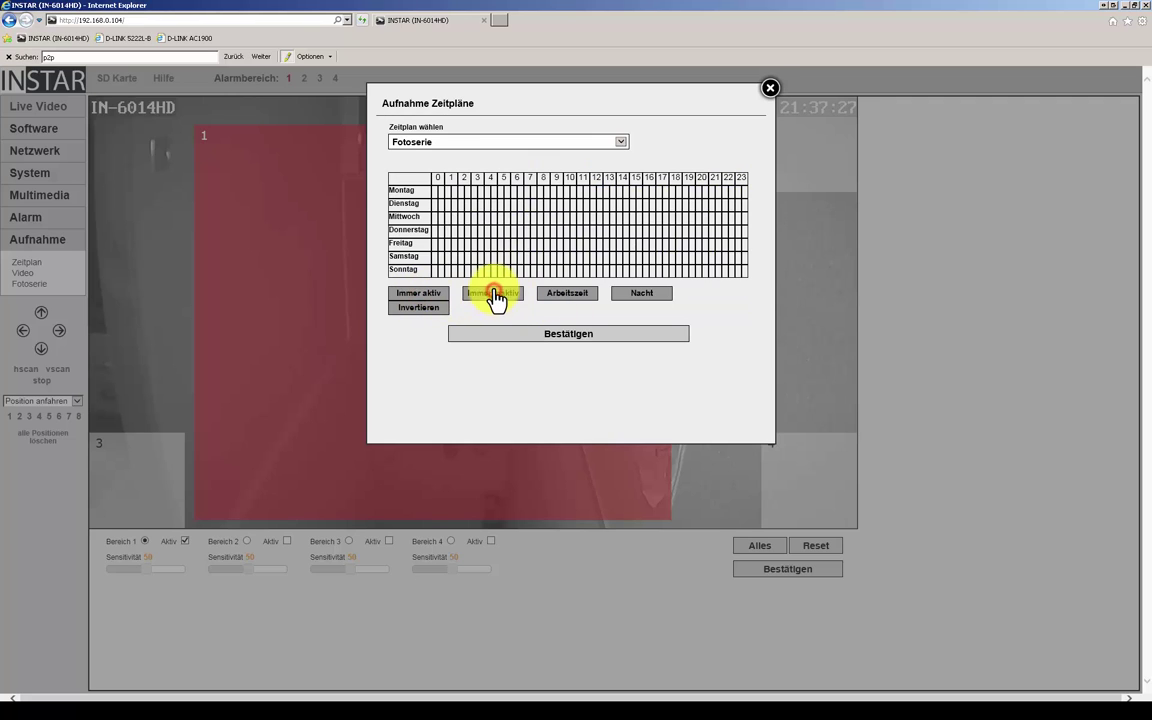
left_click(428, 293)
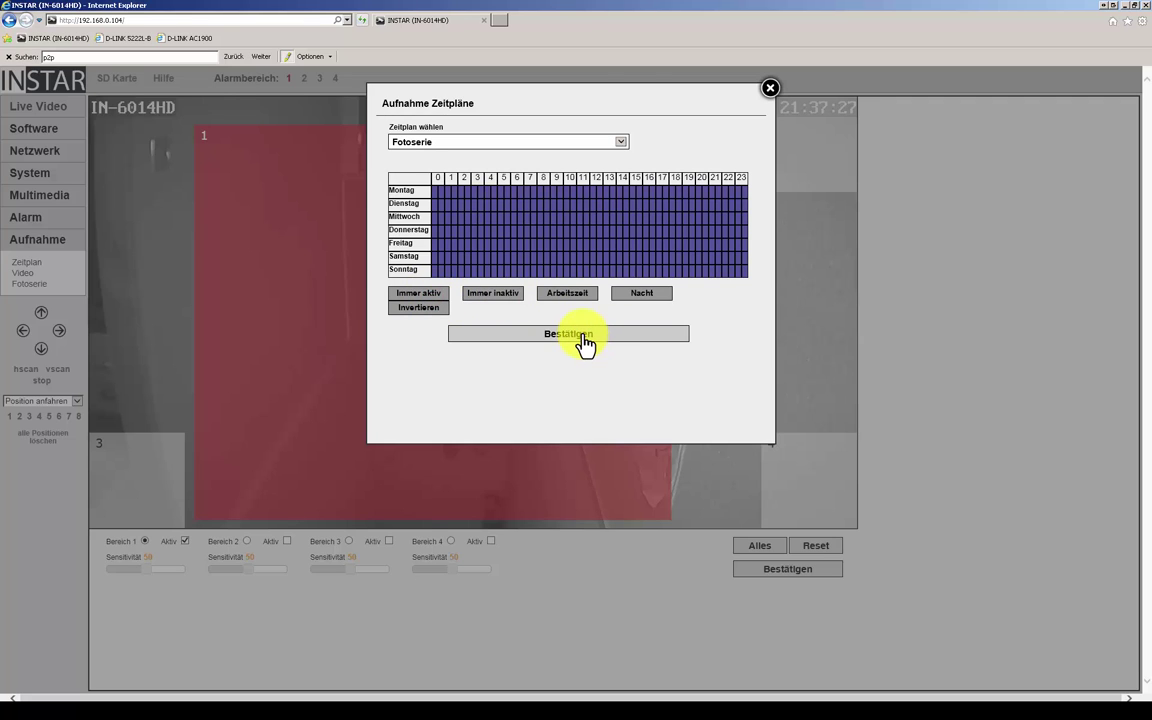
Step: Select the Videoaufnahme recording schedule, save it as it is, and close the schedules
left_click(588, 142)
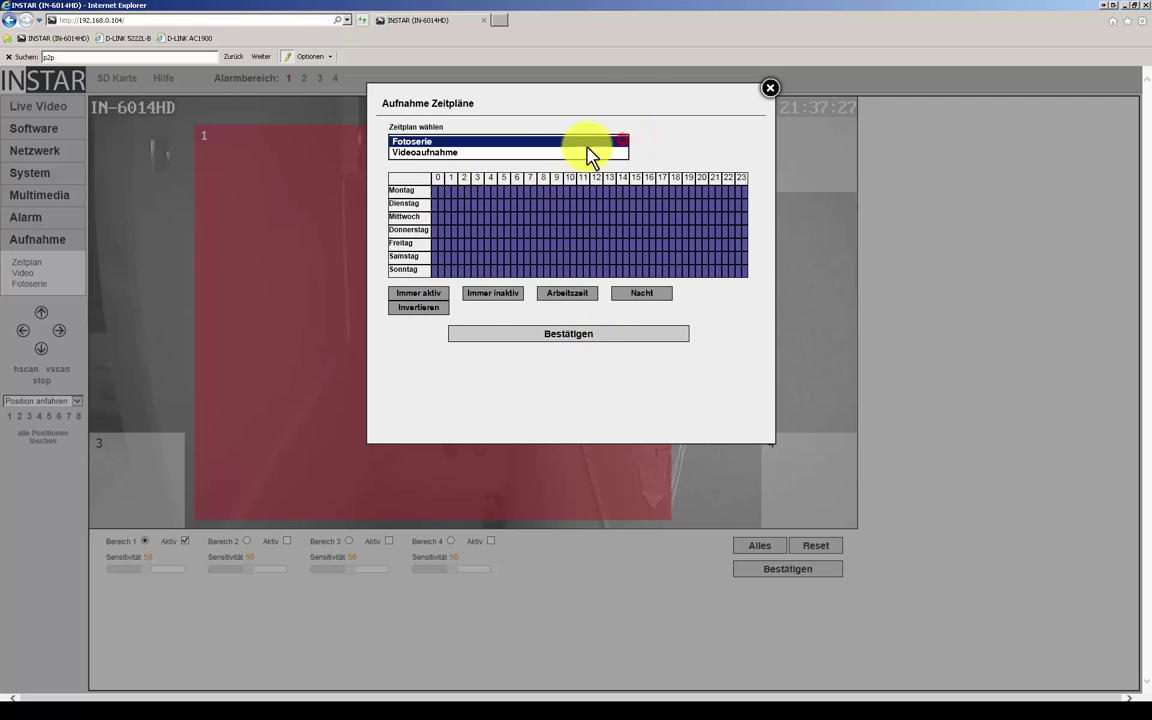
left_click(555, 152)
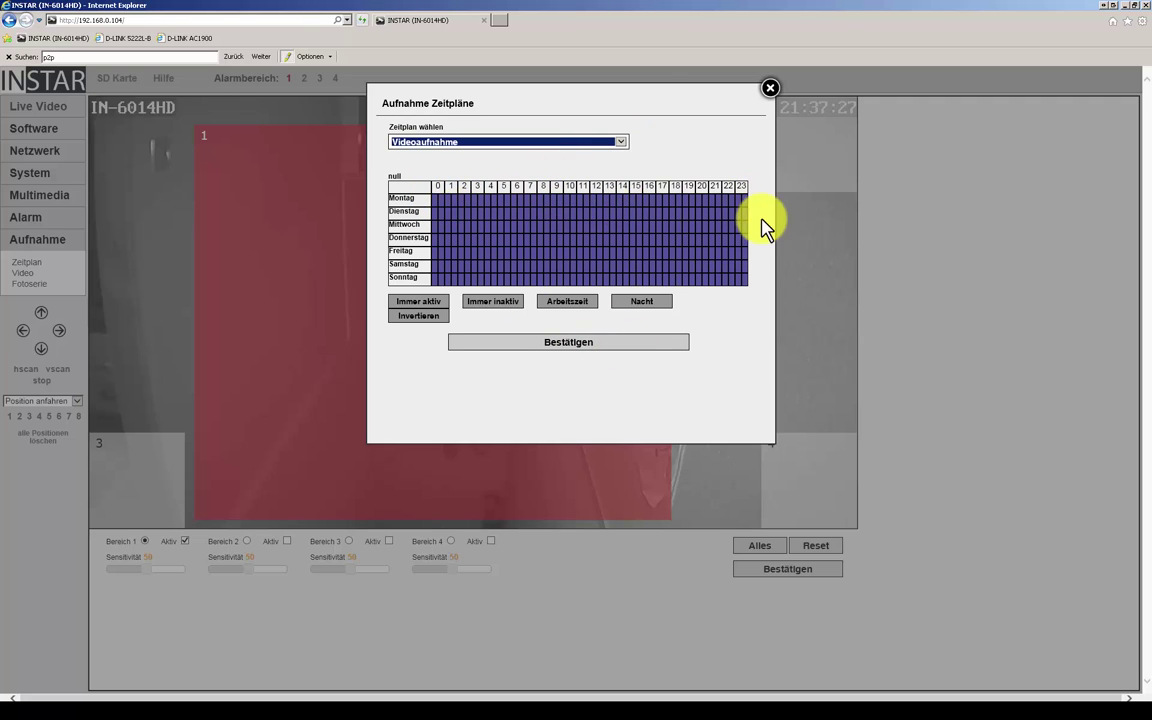
left_click(574, 344)
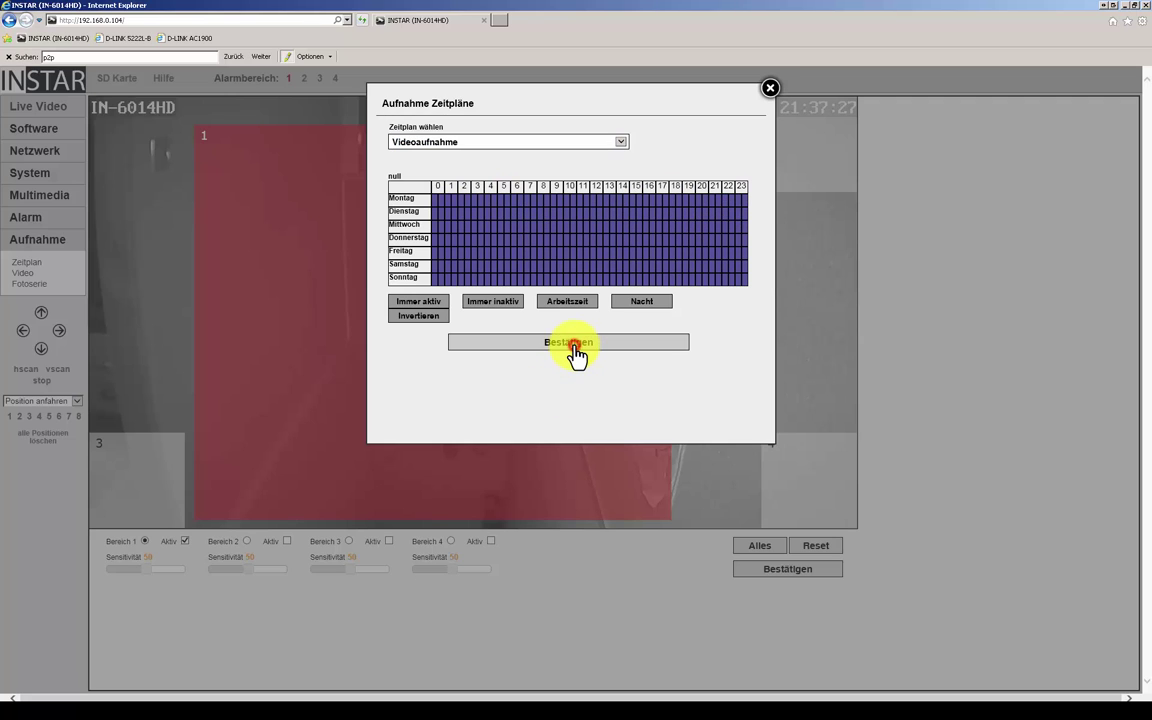
left_click(773, 89)
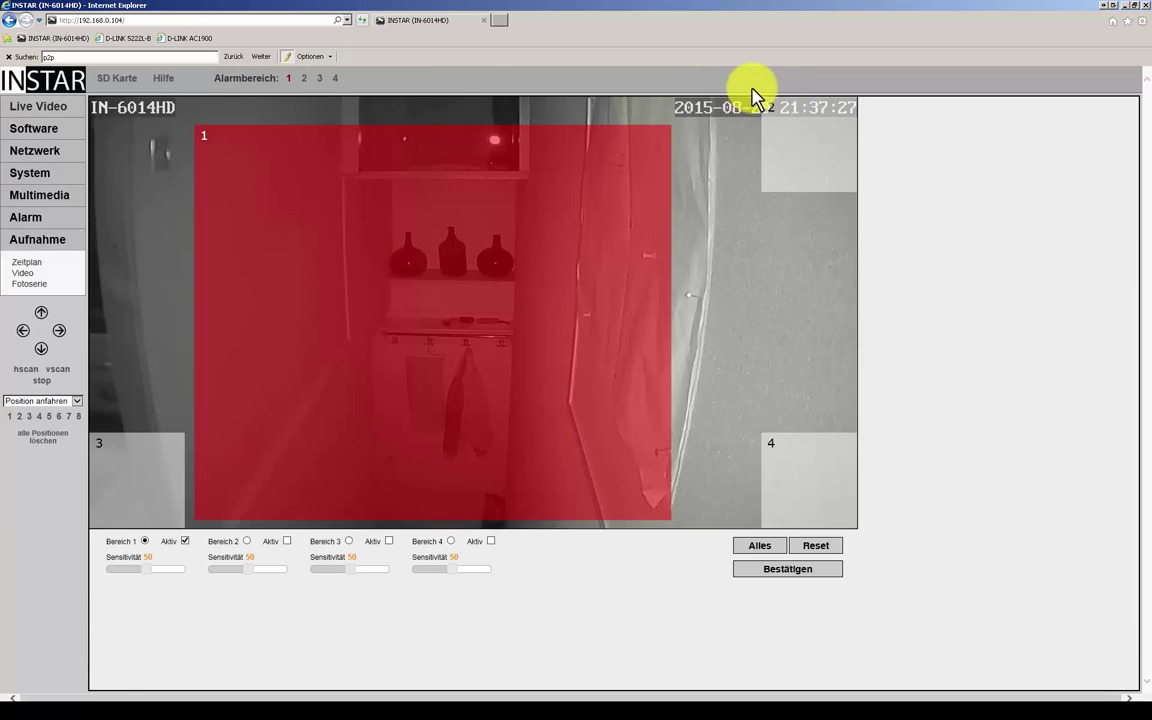
Step: Enable scheduled video recording to the SD card at 1280 x 720, save it, and recheck the recording schedule
left_click(24, 275)
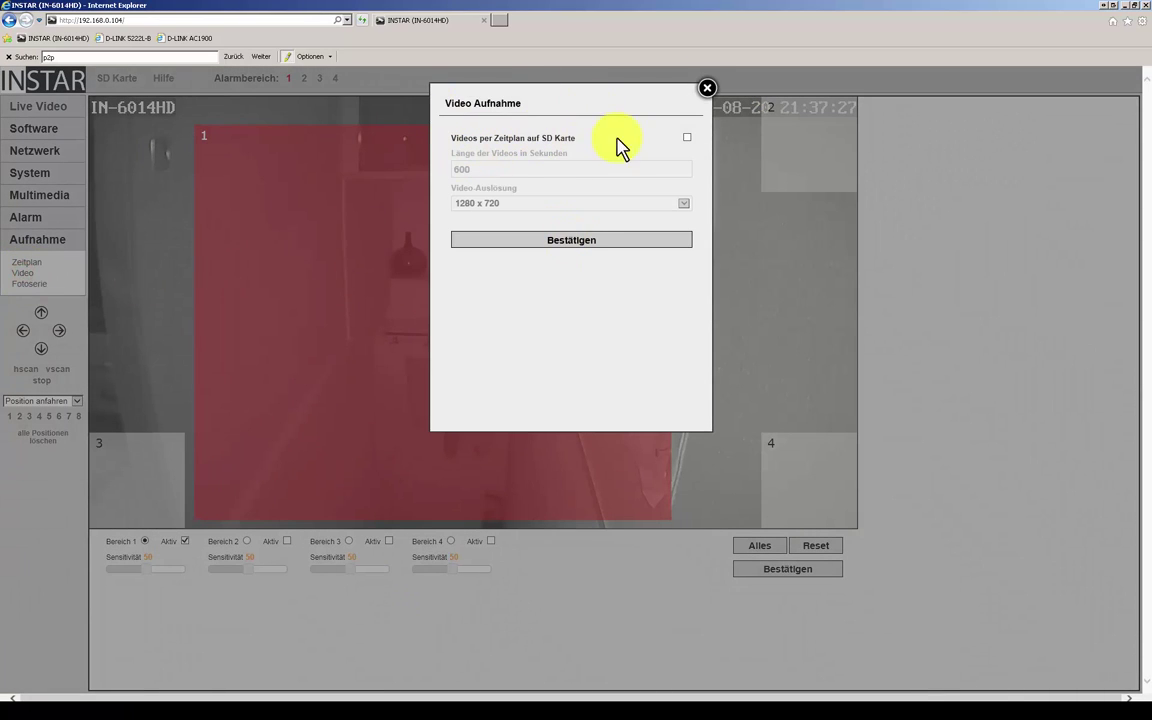
left_click(687, 138)
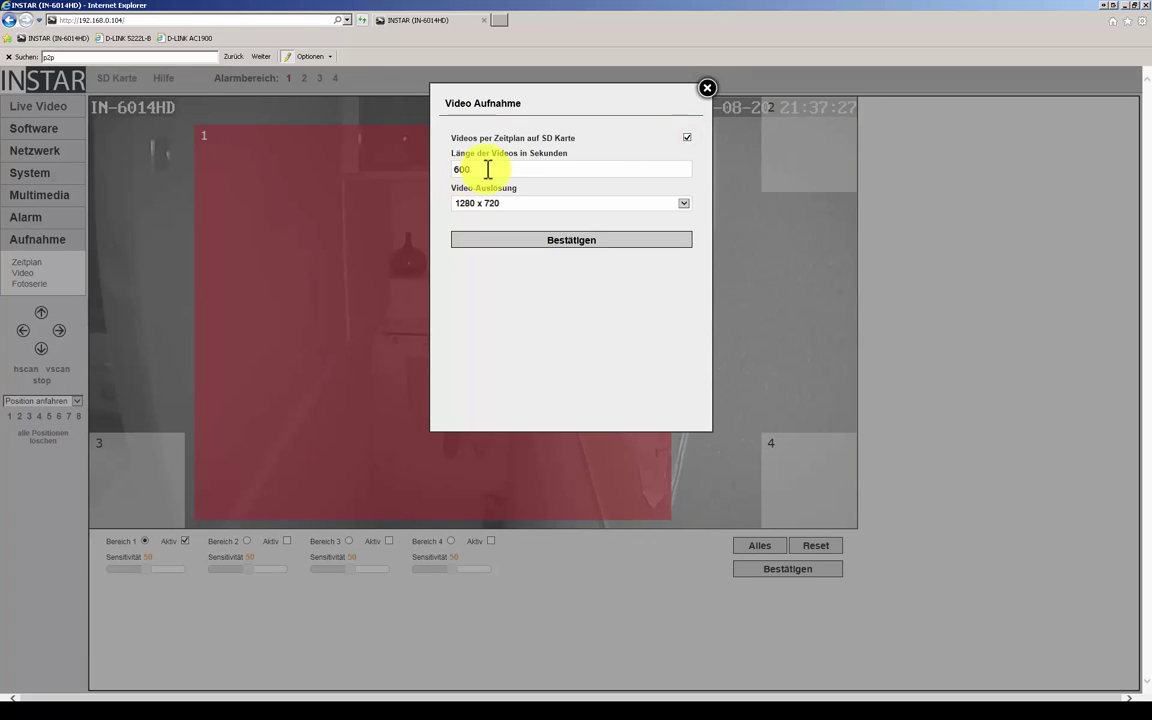
left_click(682, 204)
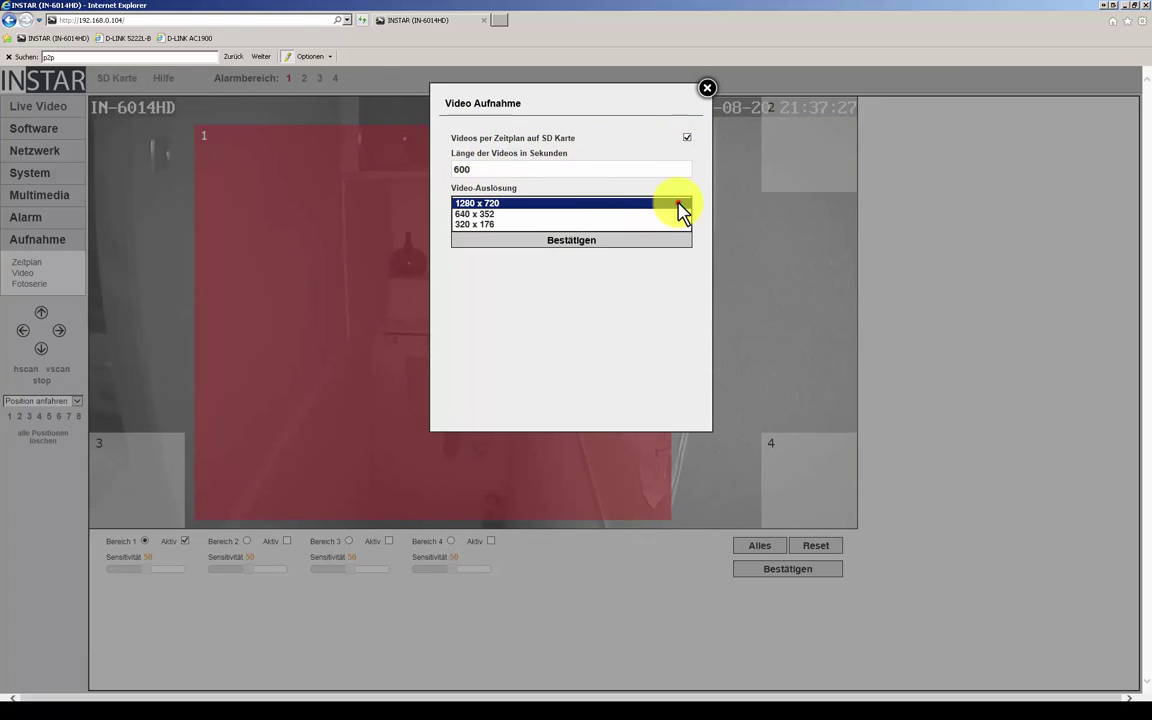
left_click(532, 203)
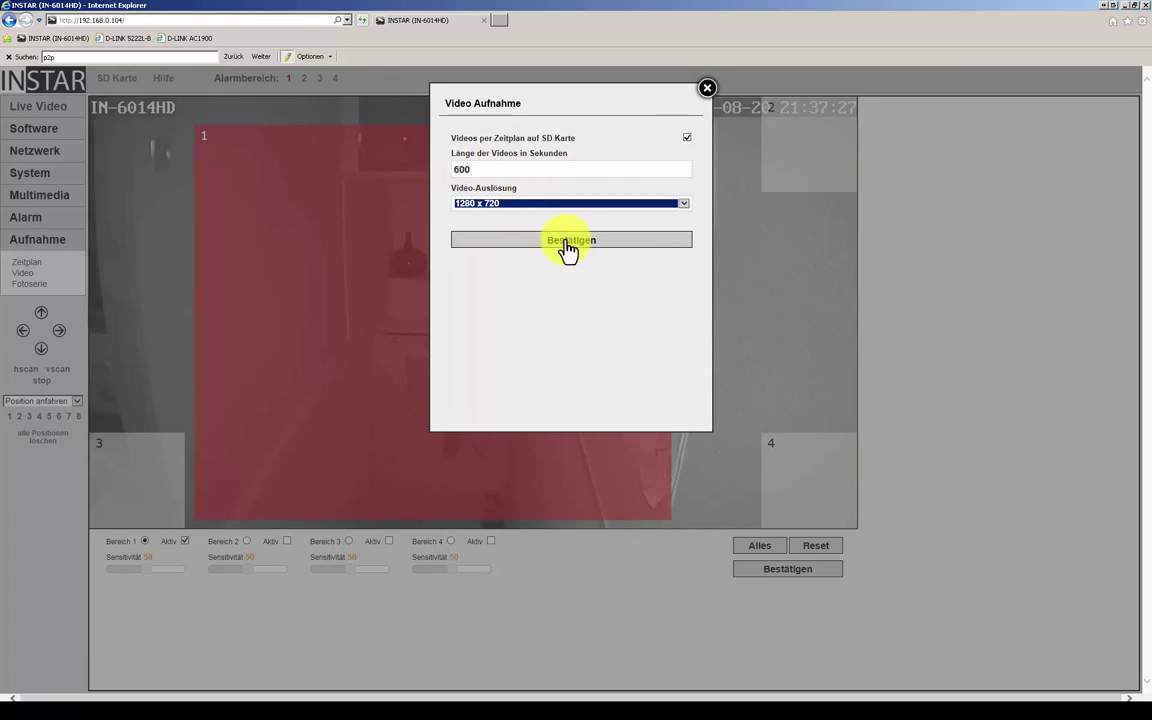
left_click(566, 243)
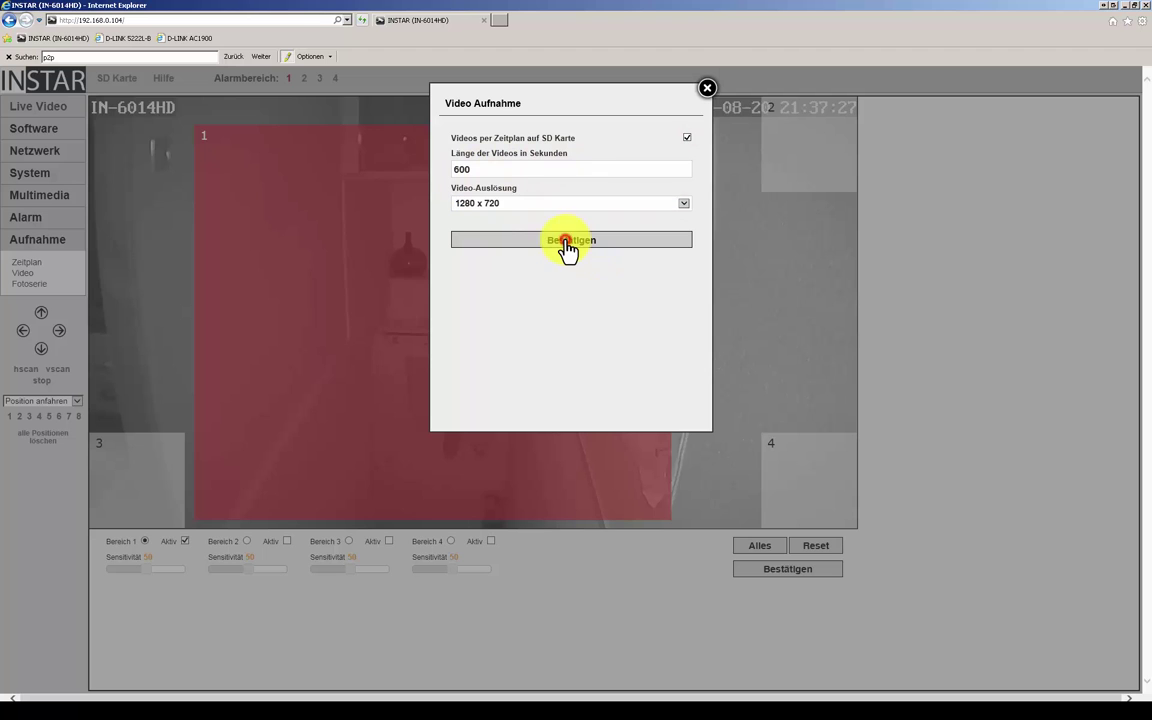
left_click(707, 93)
left_click(25, 262)
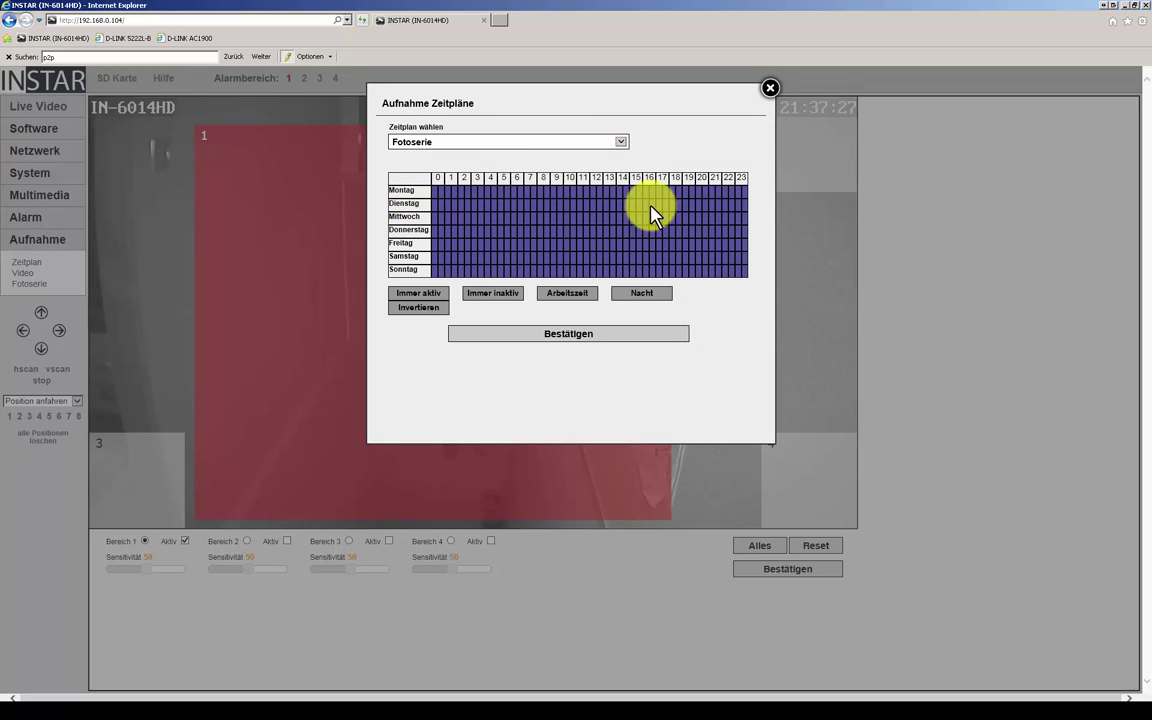
left_click(768, 90)
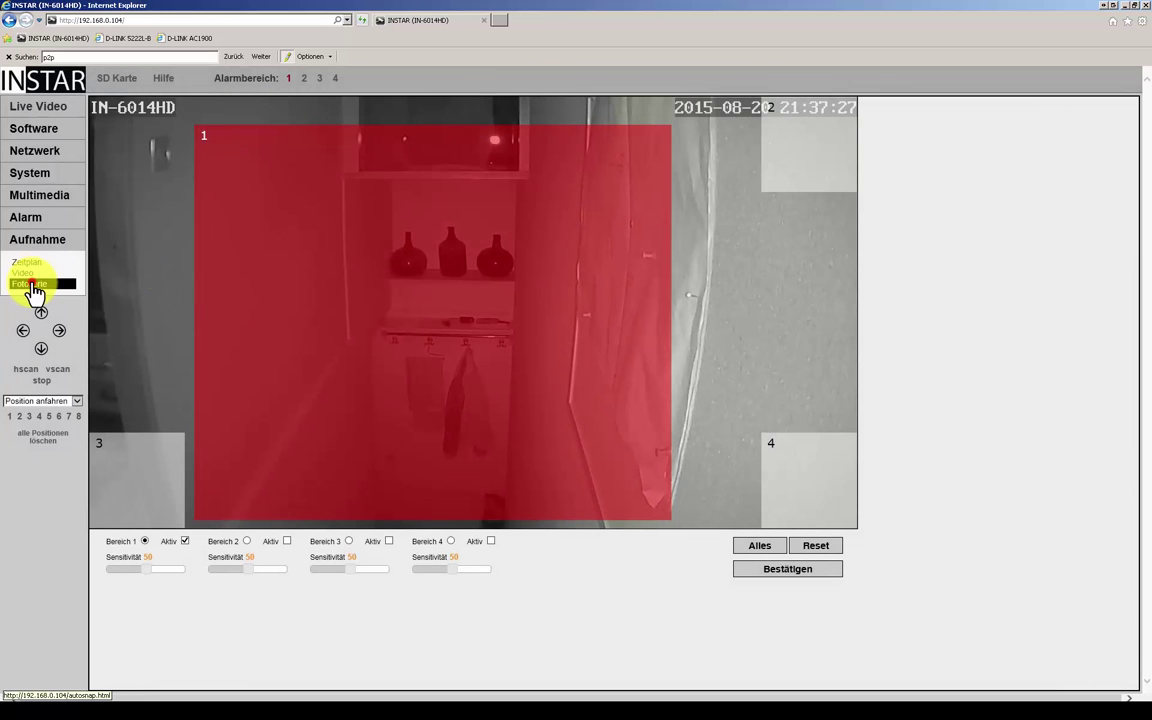
Step: Enable the photo series on the SD card (Fotoserie auf SD Karte), save the setting, and close the dialog
left_click(29, 284)
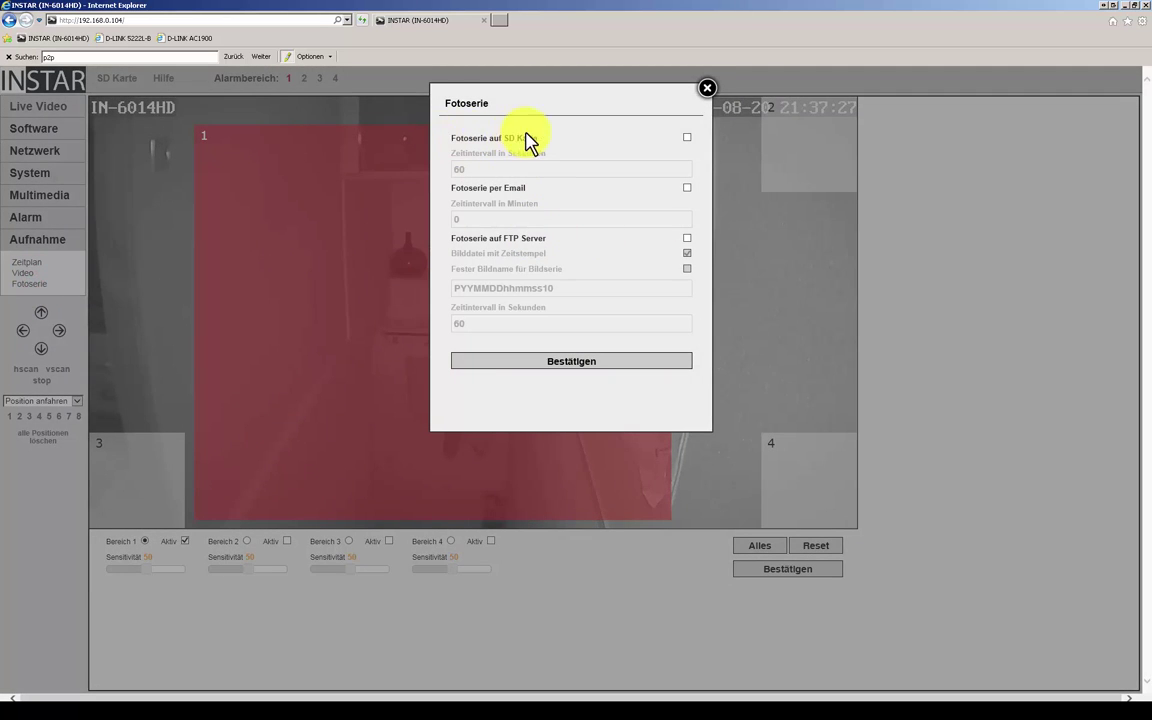
left_click(687, 138)
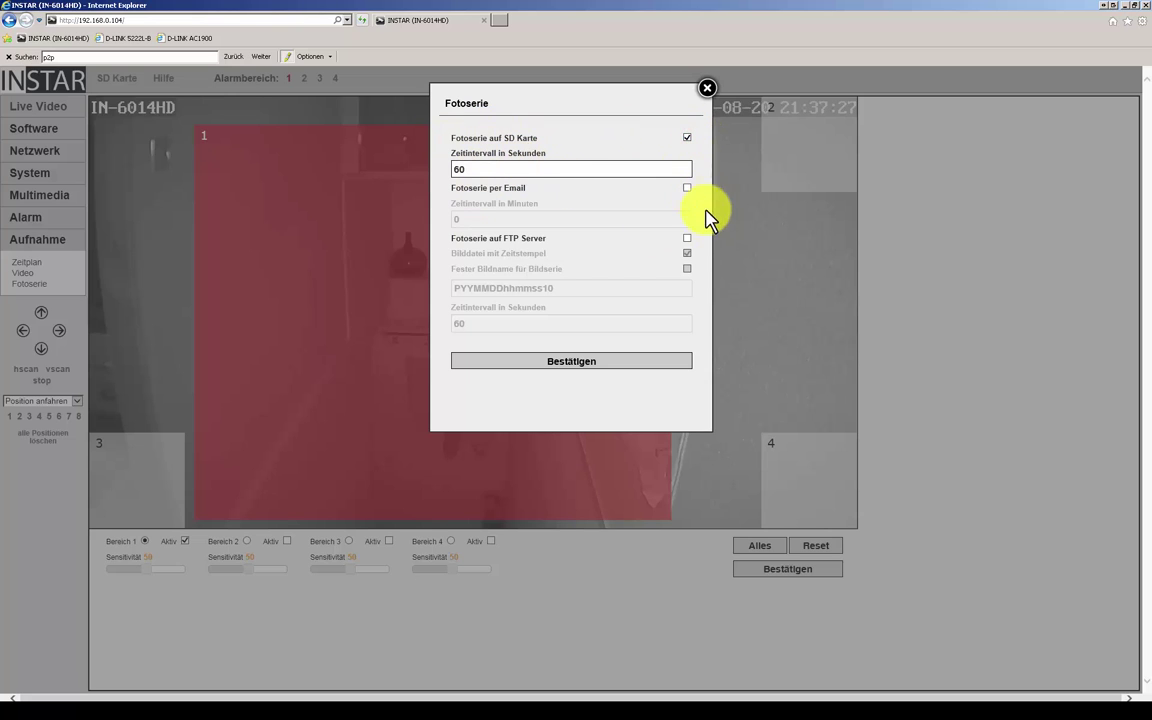
left_click(560, 362)
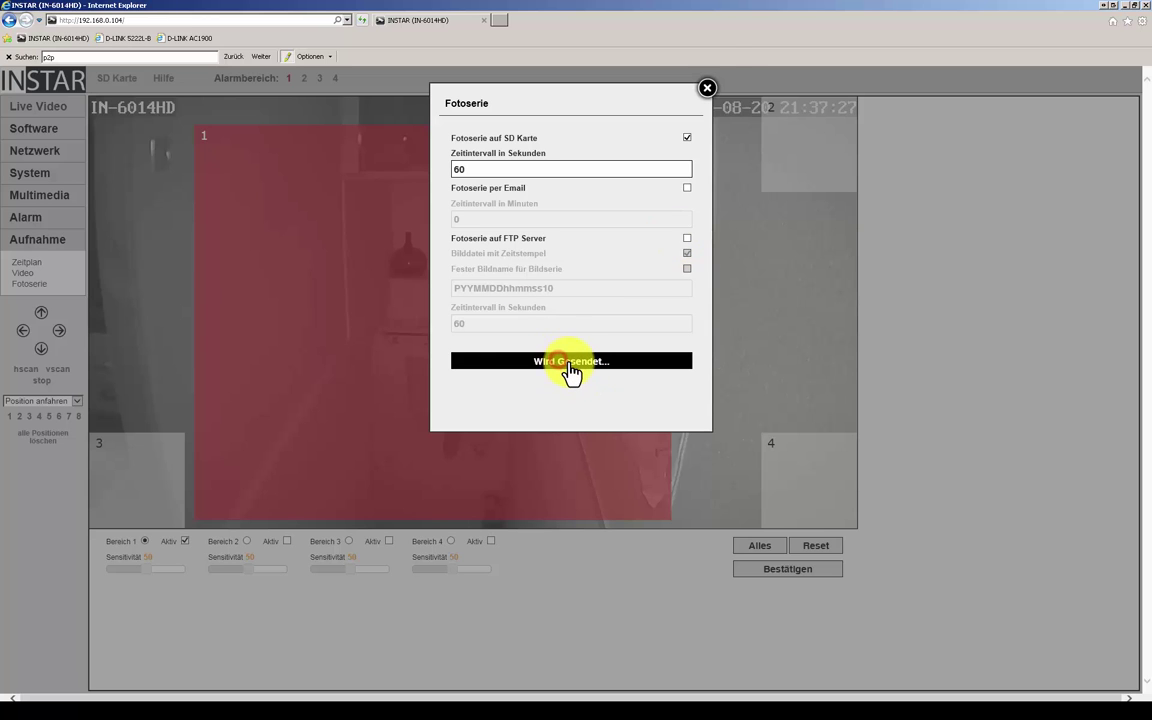
left_click(706, 88)
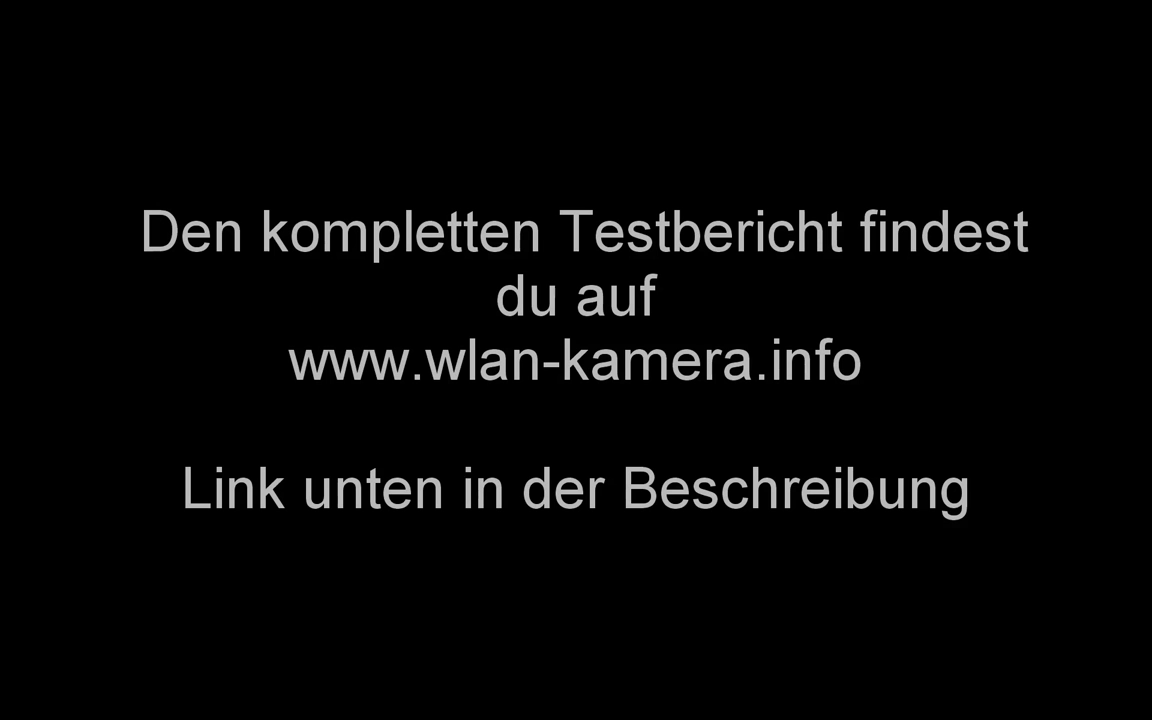